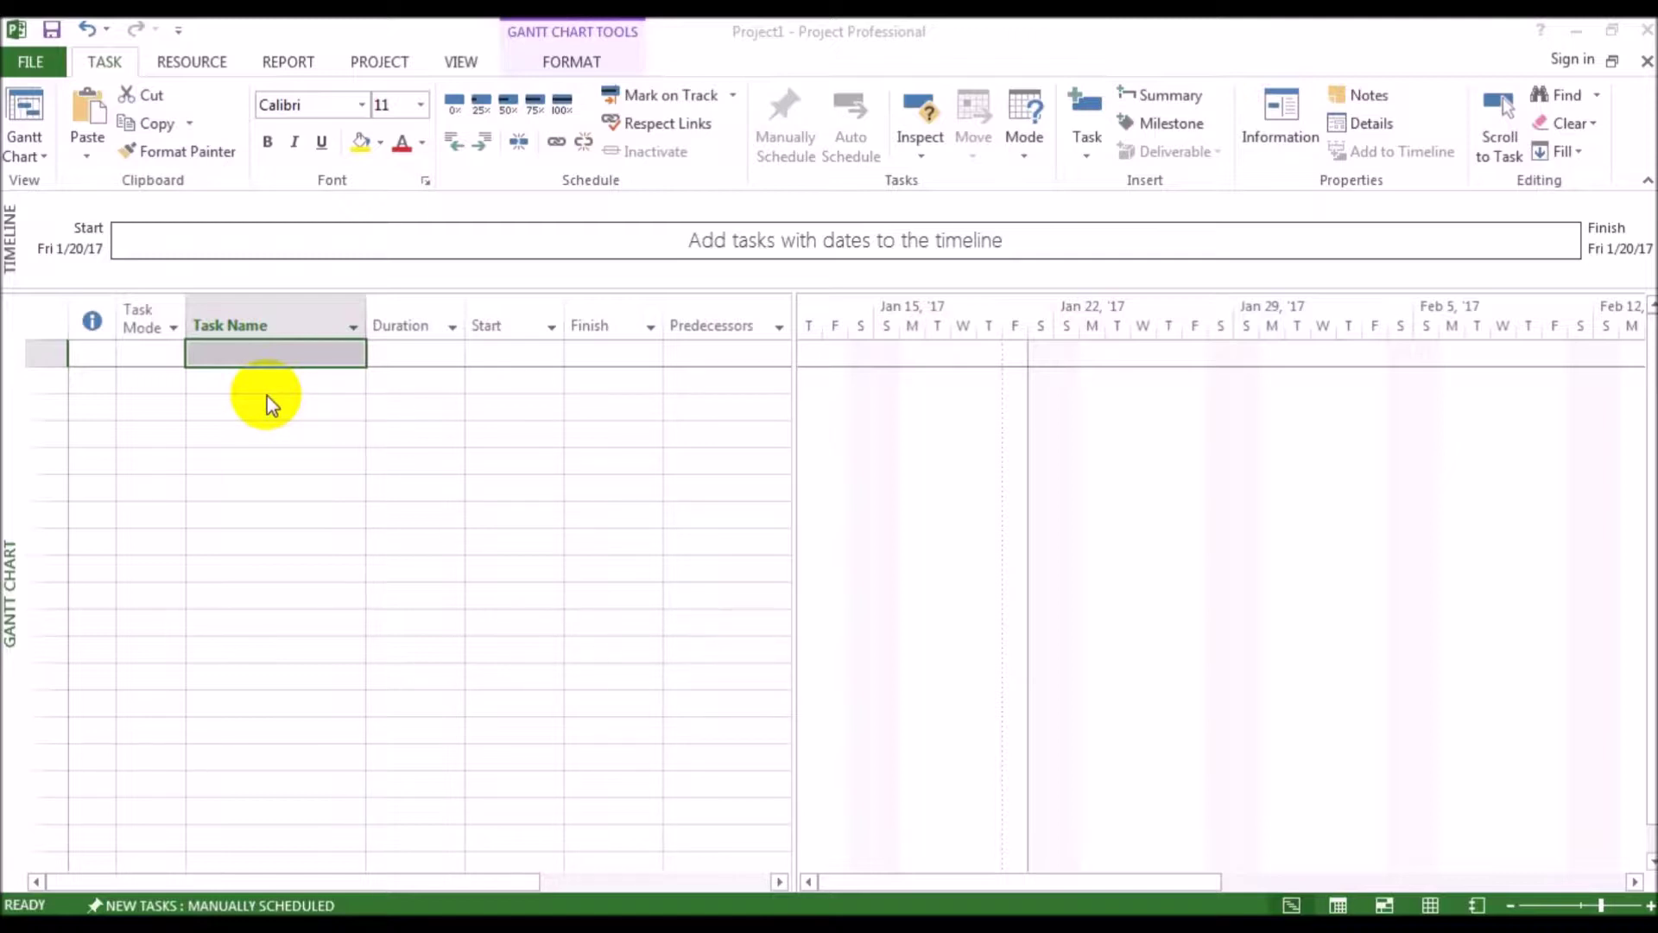
Name the first task A and give it a 1-day duration
{"action": "left_click", "coordinate": [304, 359]}
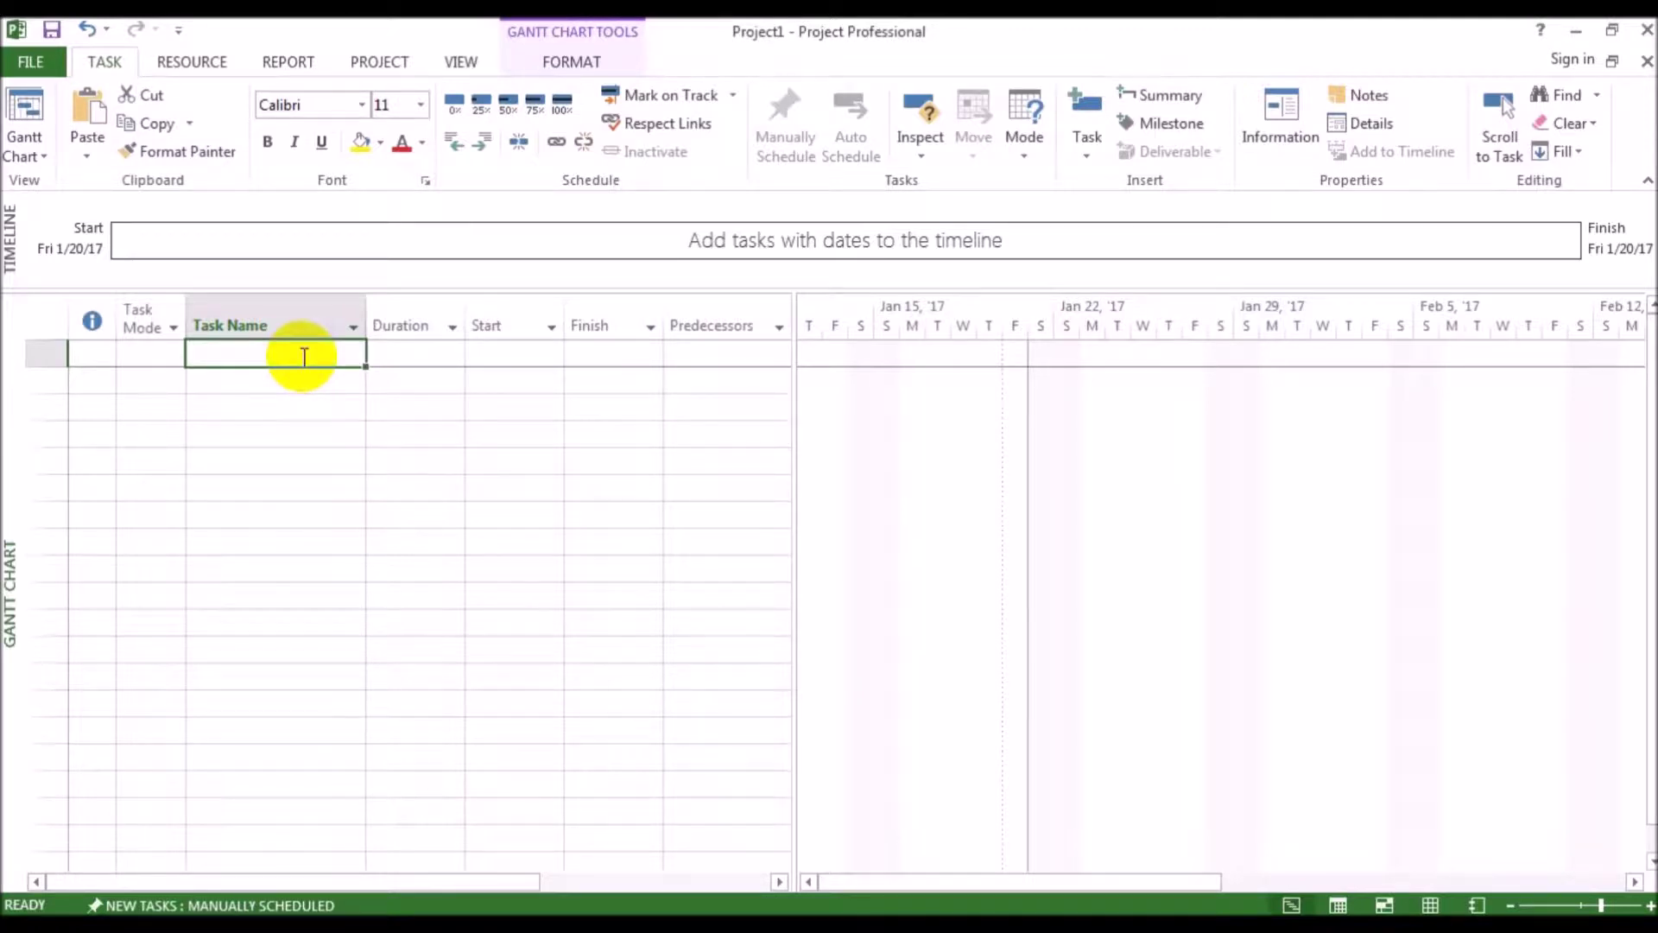
{"action": "type", "text": "A"}
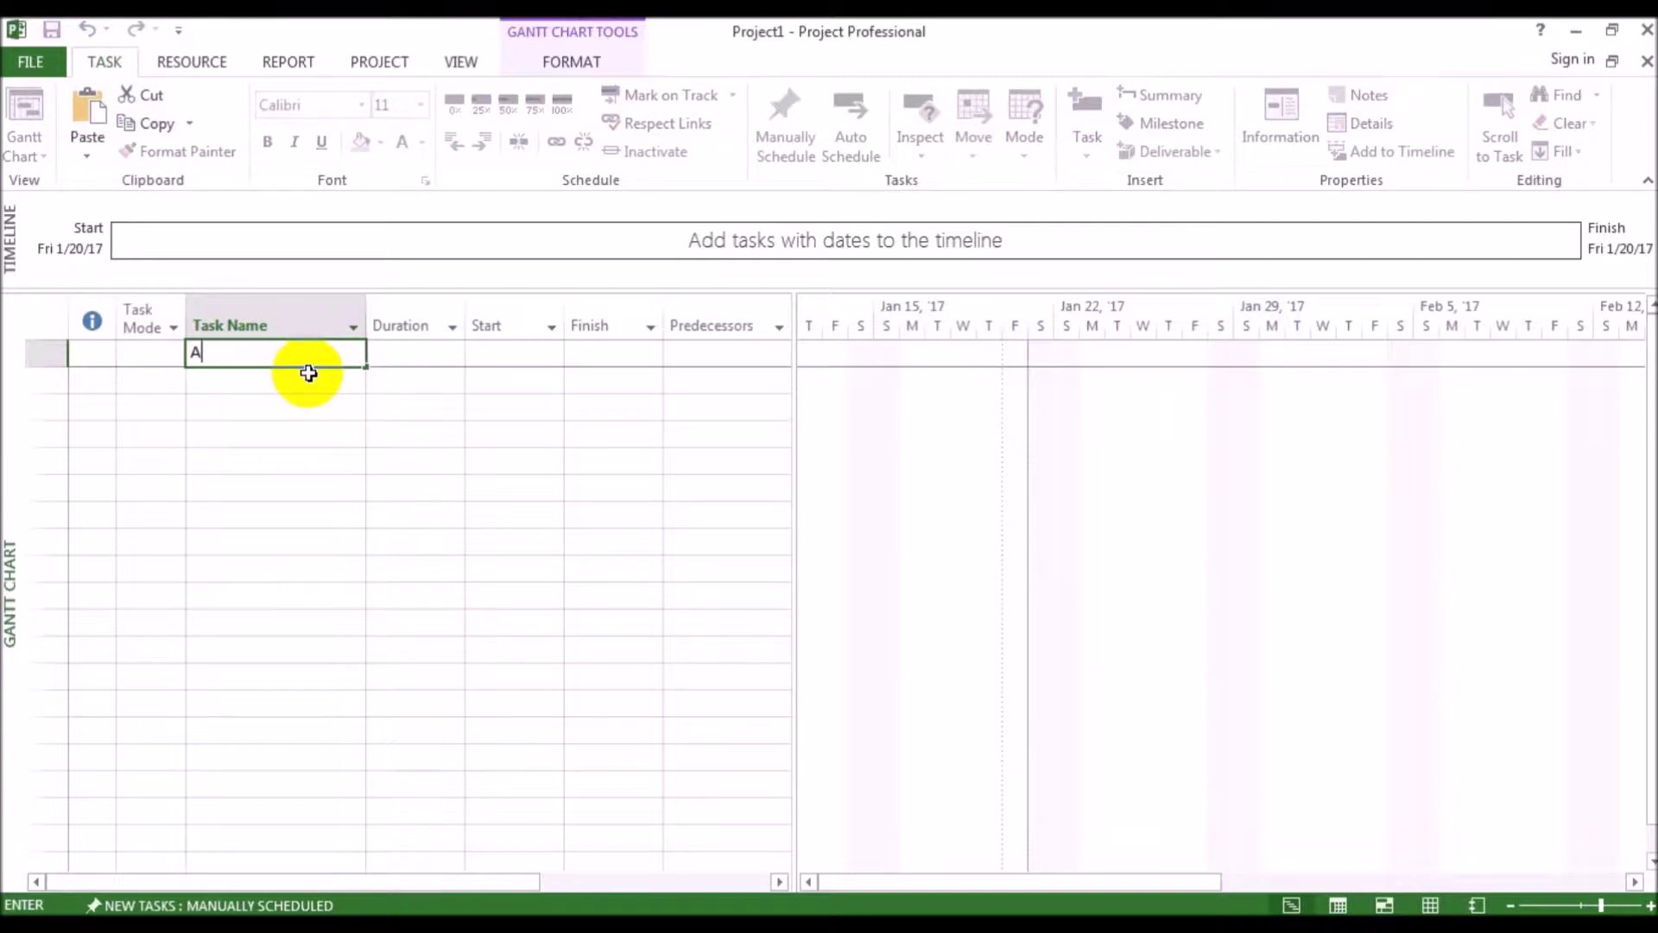
{"action": "key", "text": "Return"}
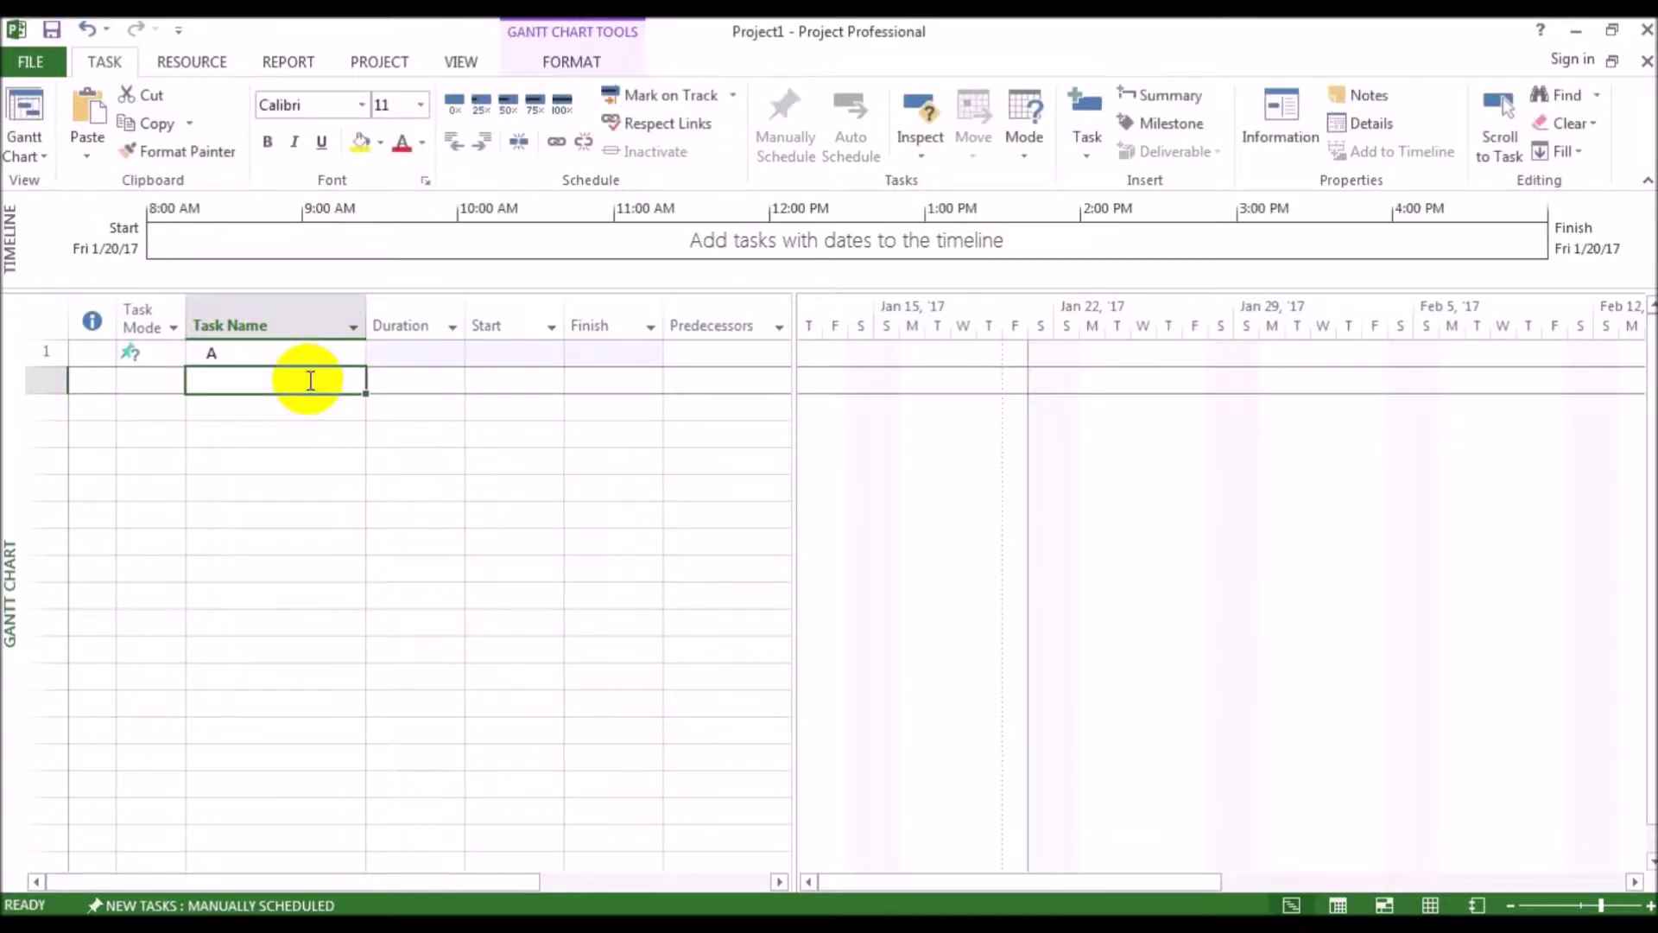
{"action": "left_click", "coordinate": [388, 363]}
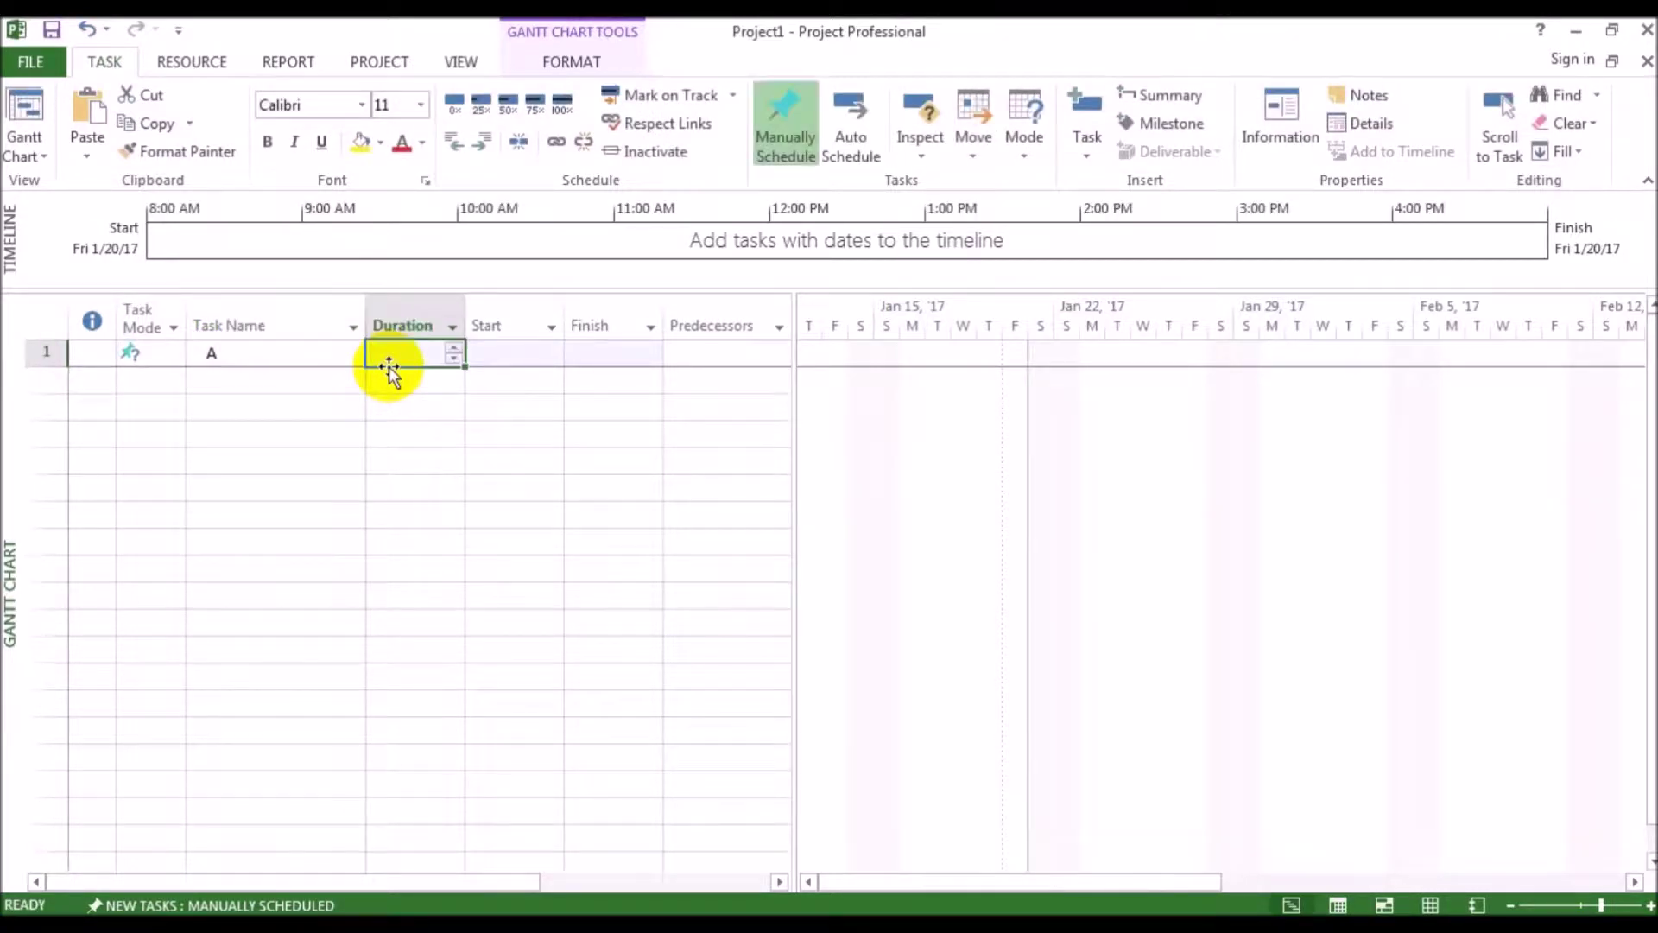
{"action": "type", "text": "1"}
{"action": "left_click", "coordinate": [423, 384]}
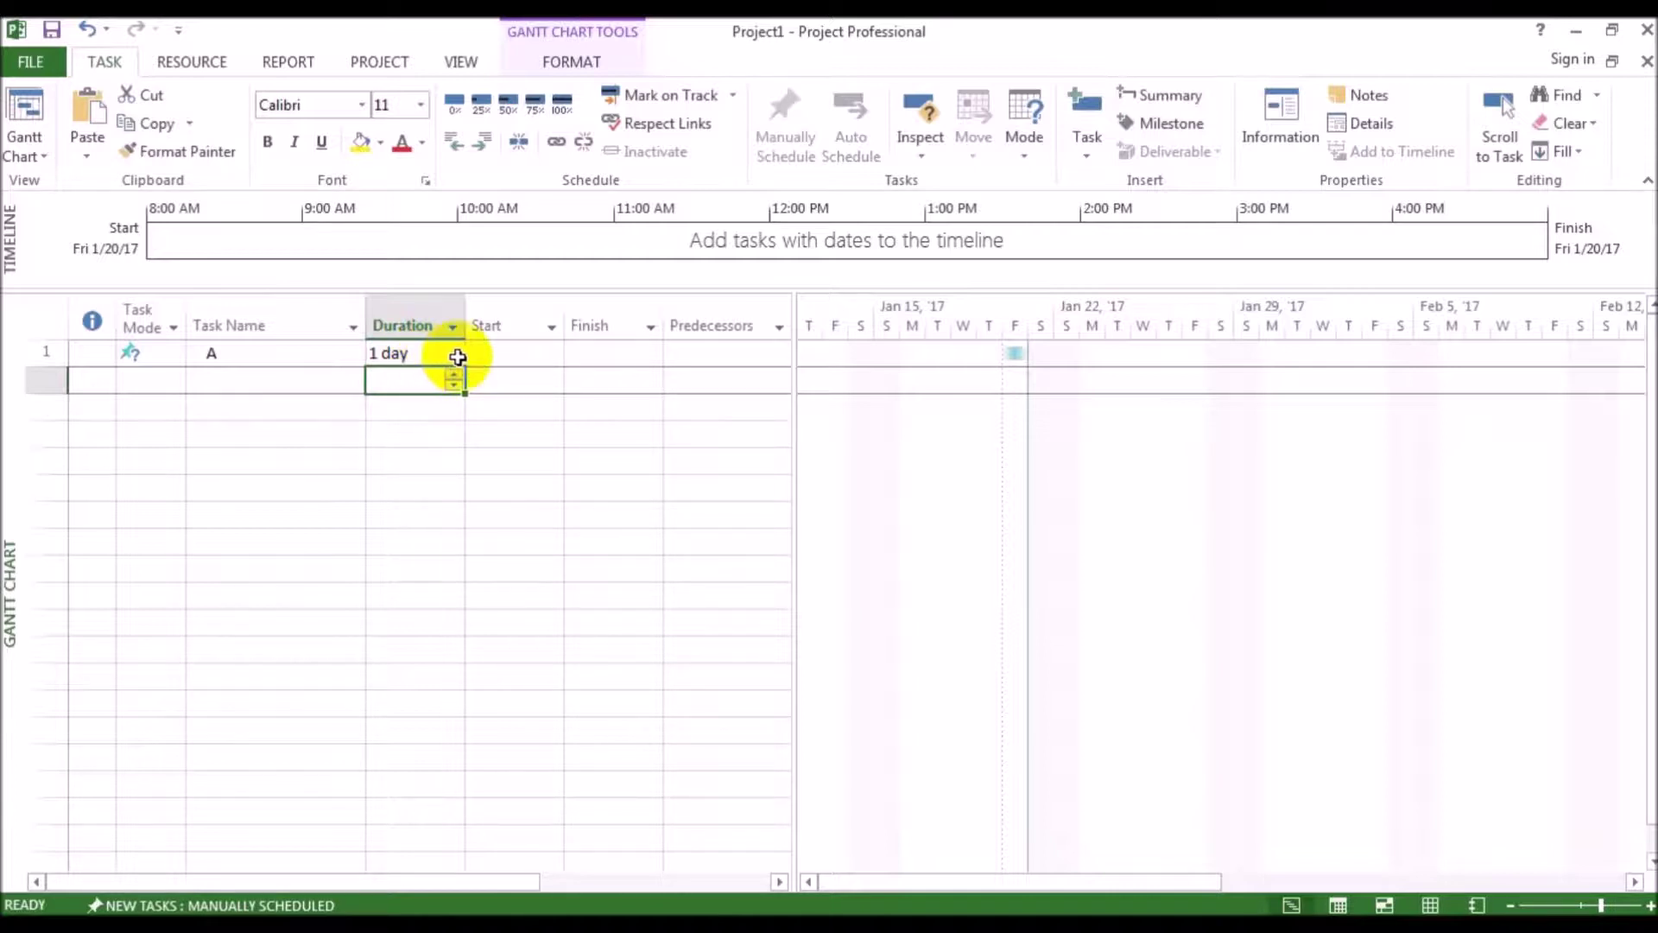
Set task A's start to Thu 1/26/17 so it also finishes that day
{"action": "left_click", "coordinate": [489, 352]}
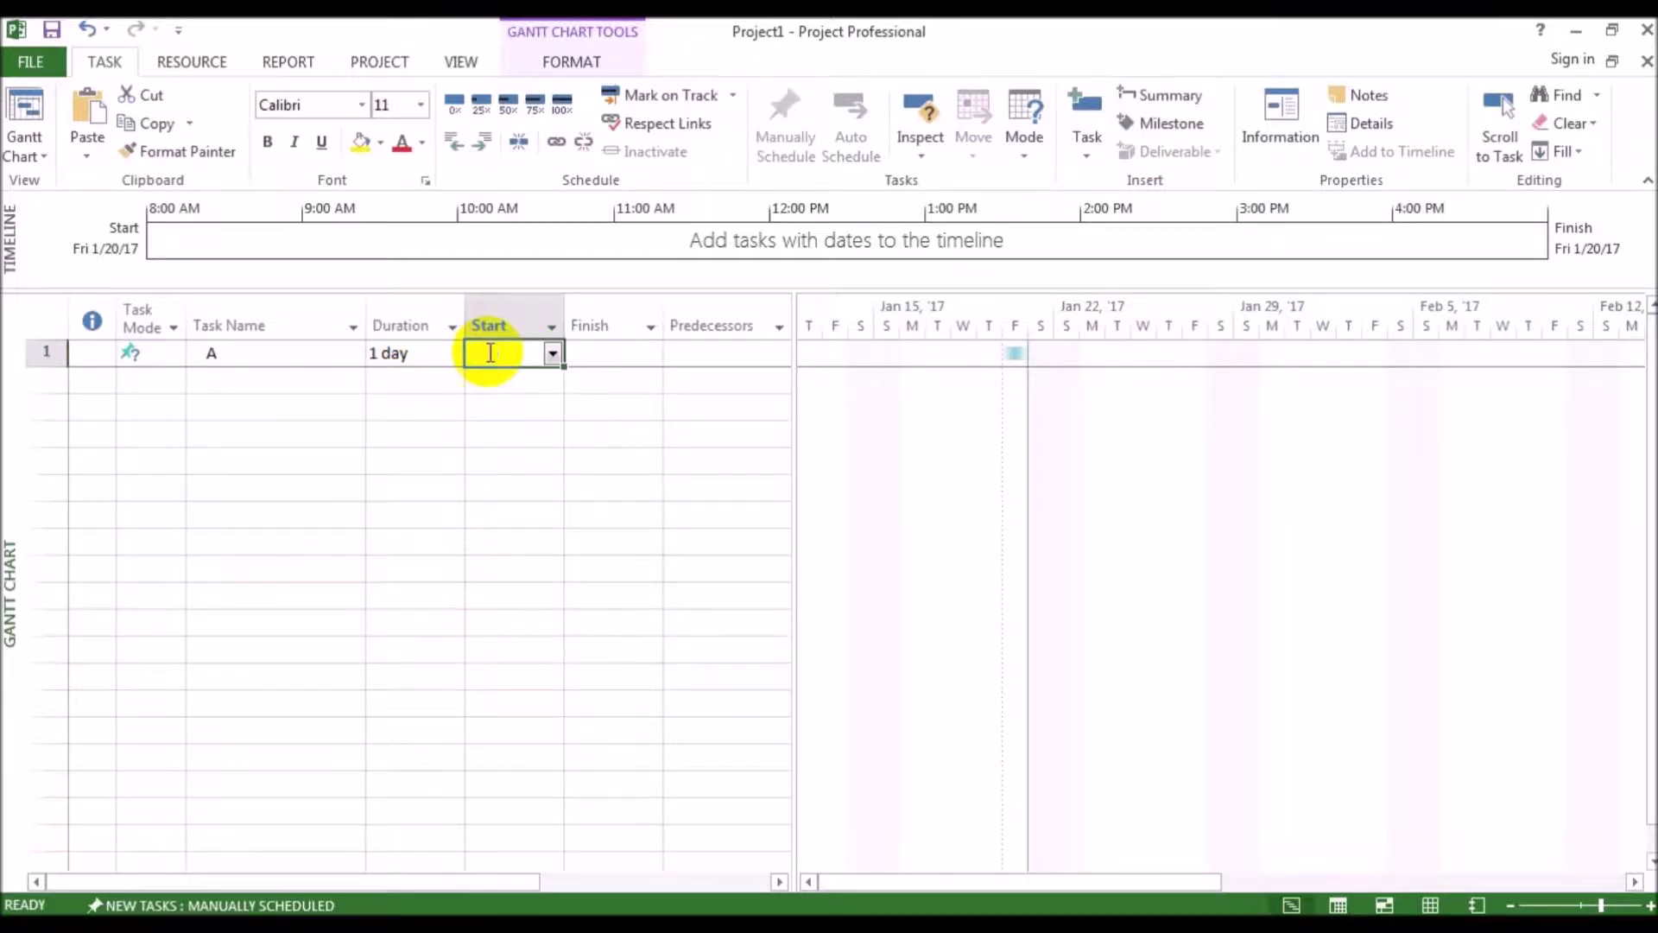
{"action": "left_click", "coordinate": [552, 355]}
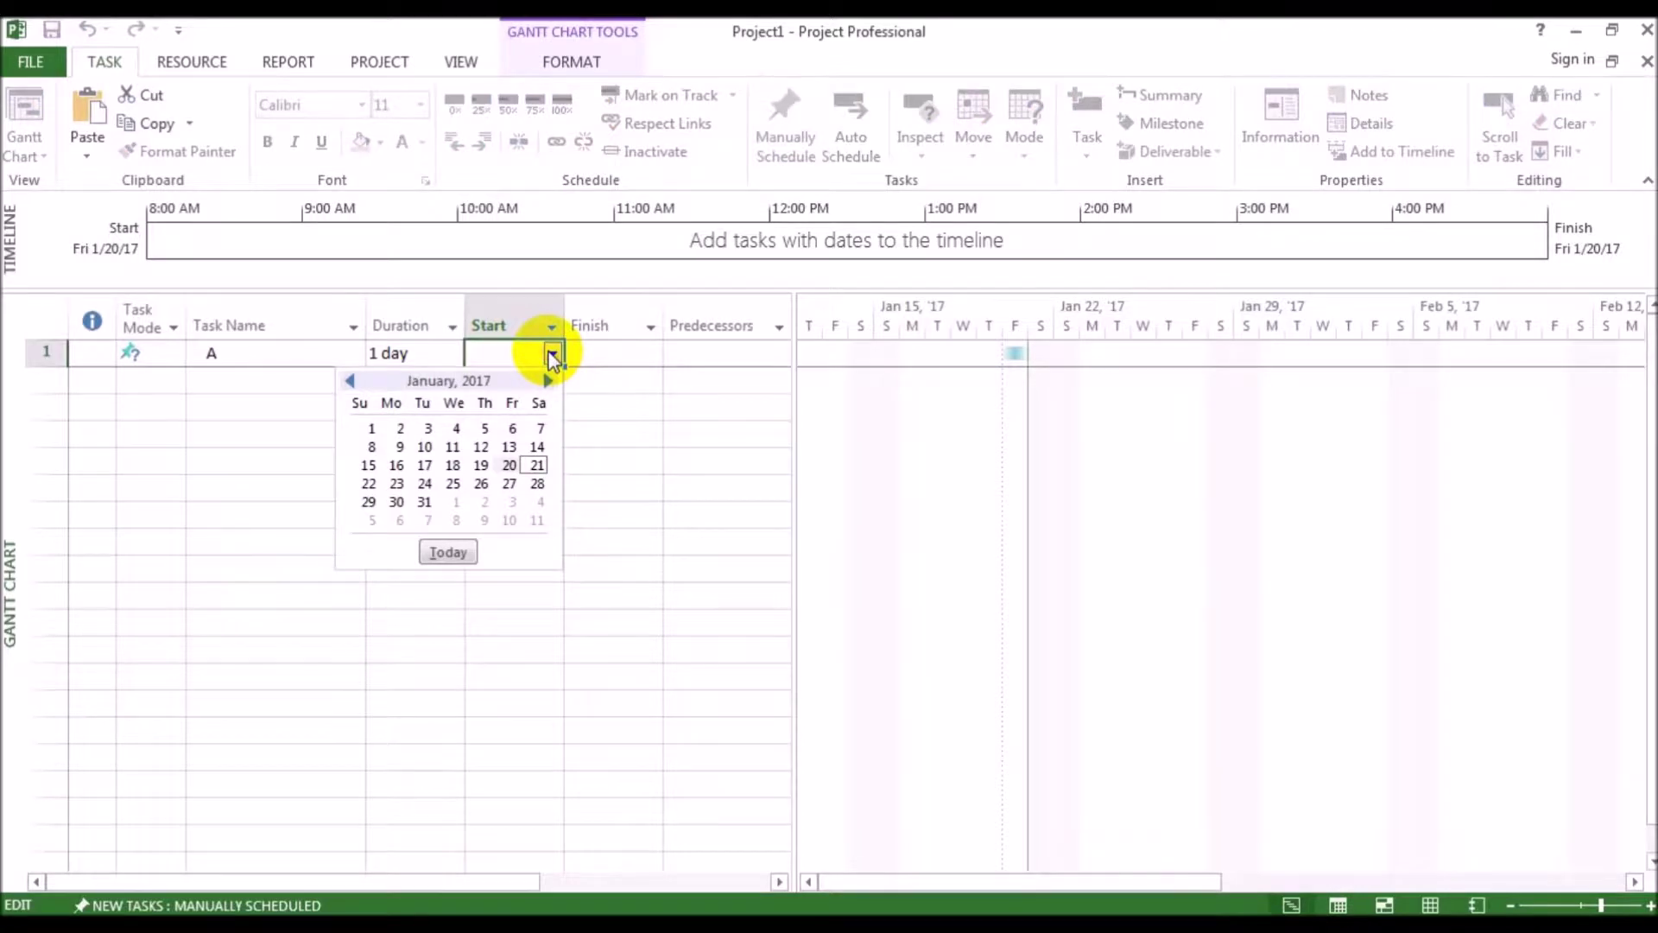
{"action": "left_click", "coordinate": [487, 485]}
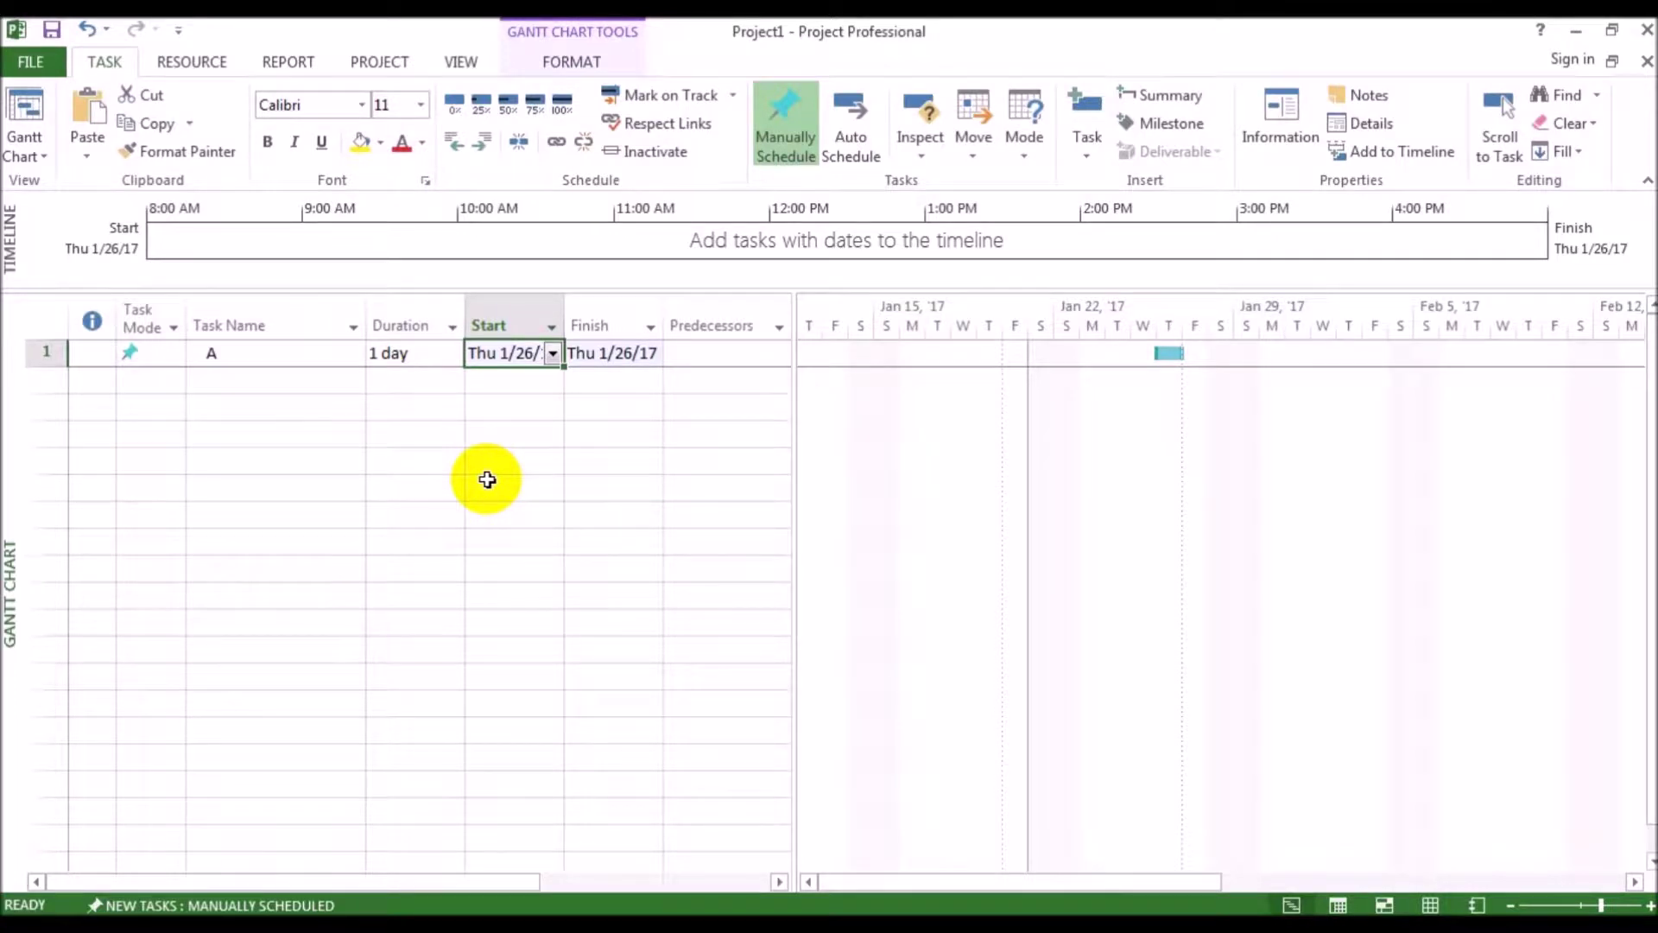
{"action": "left_click", "coordinate": [640, 361]}
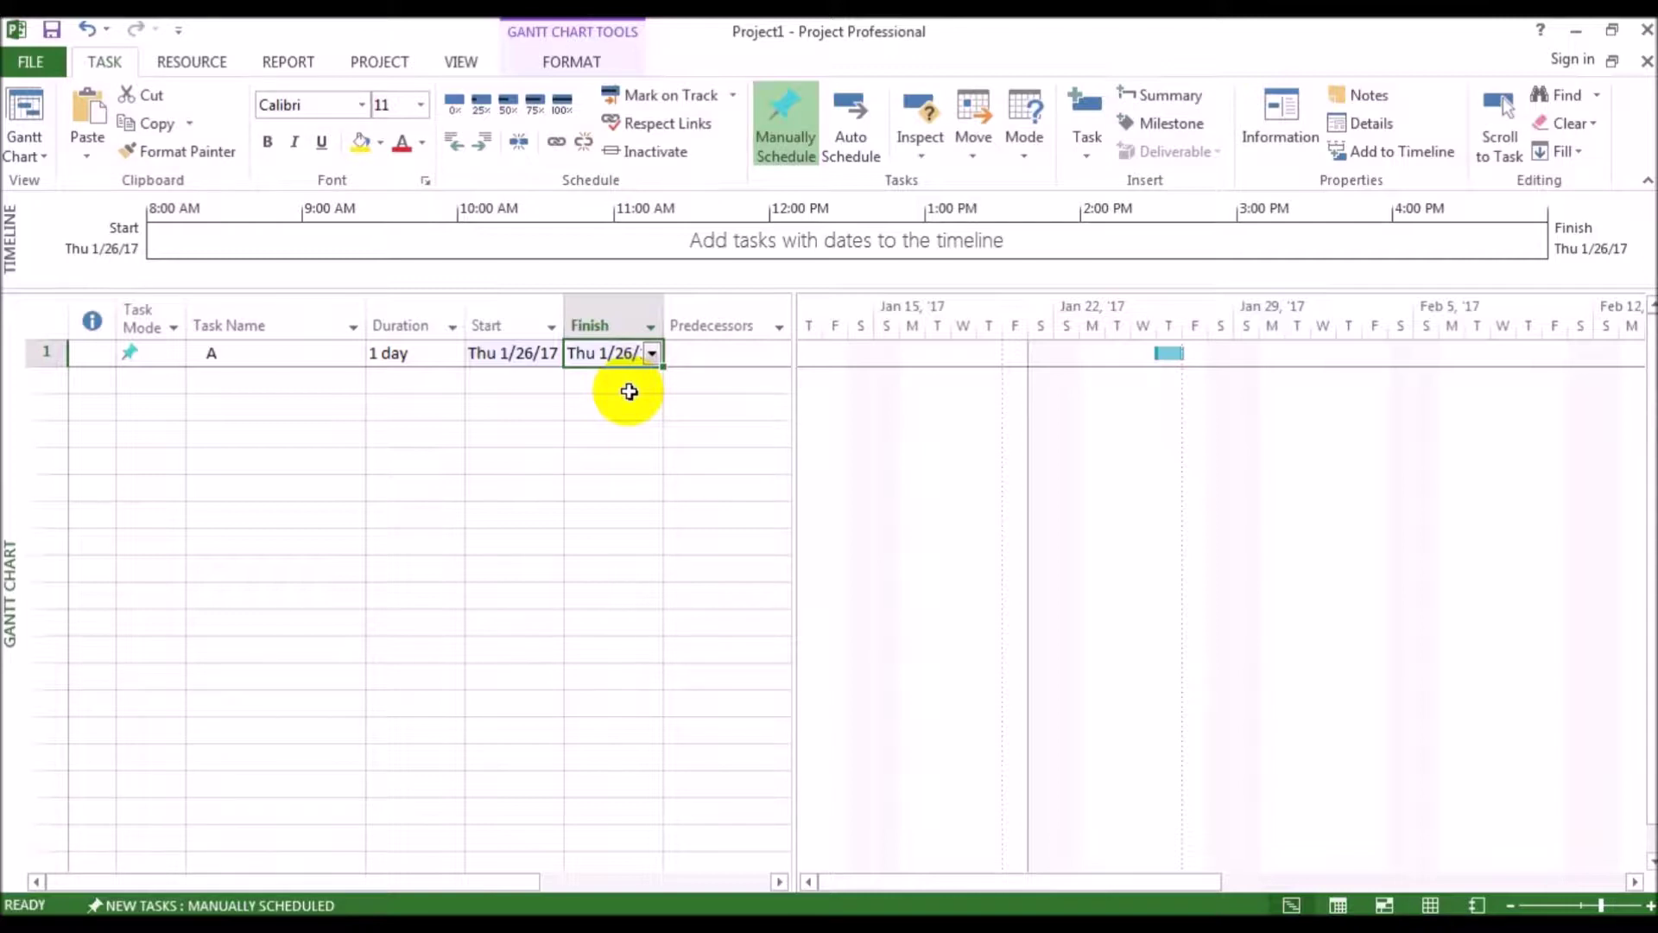
{"action": "left_click", "coordinate": [248, 385]}
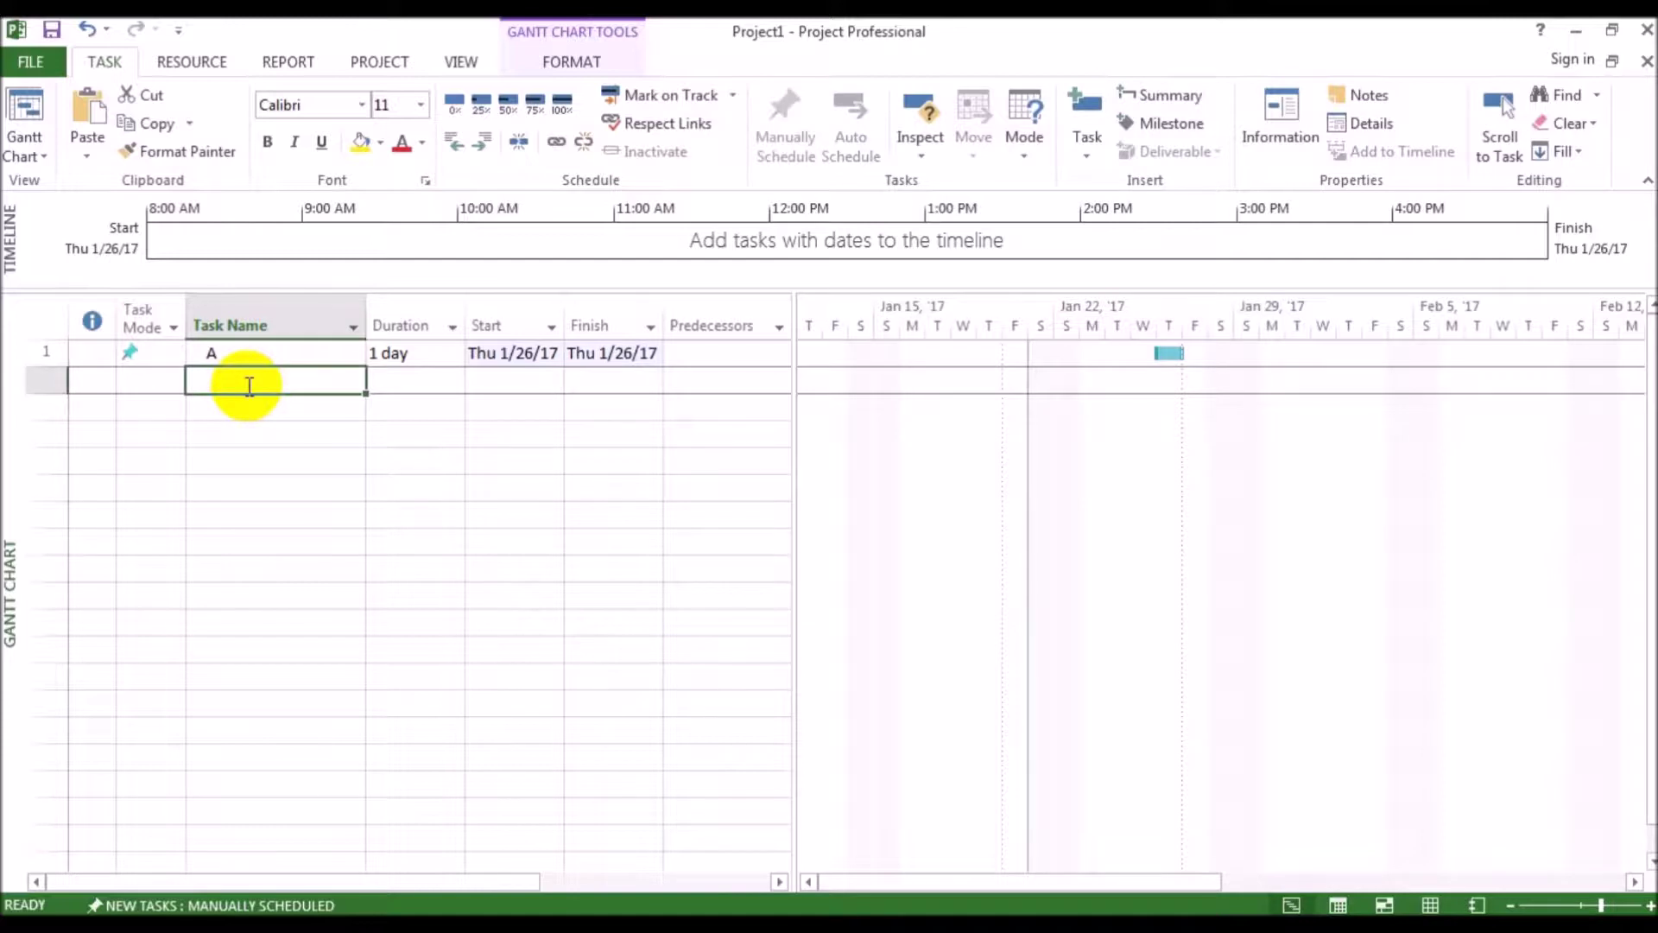
Add task B lasting 2 days, starting Jan 26 and finishing Fri 1/27/17
{"action": "type", "text": "B"}
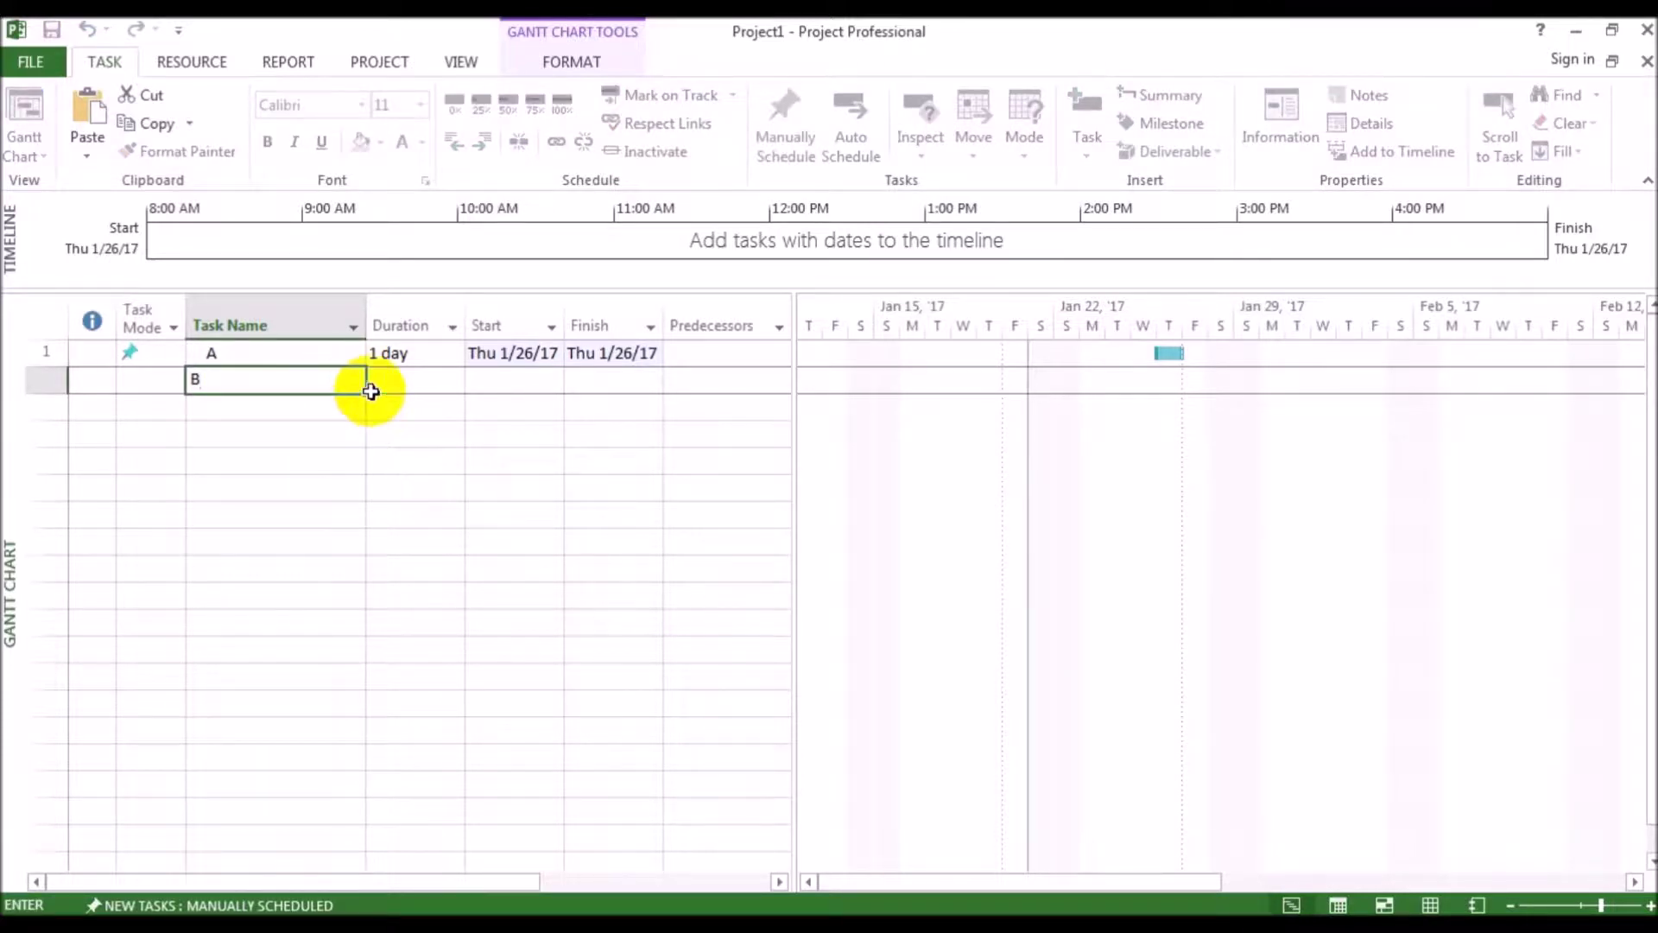
{"action": "key", "text": "BackSpace"}
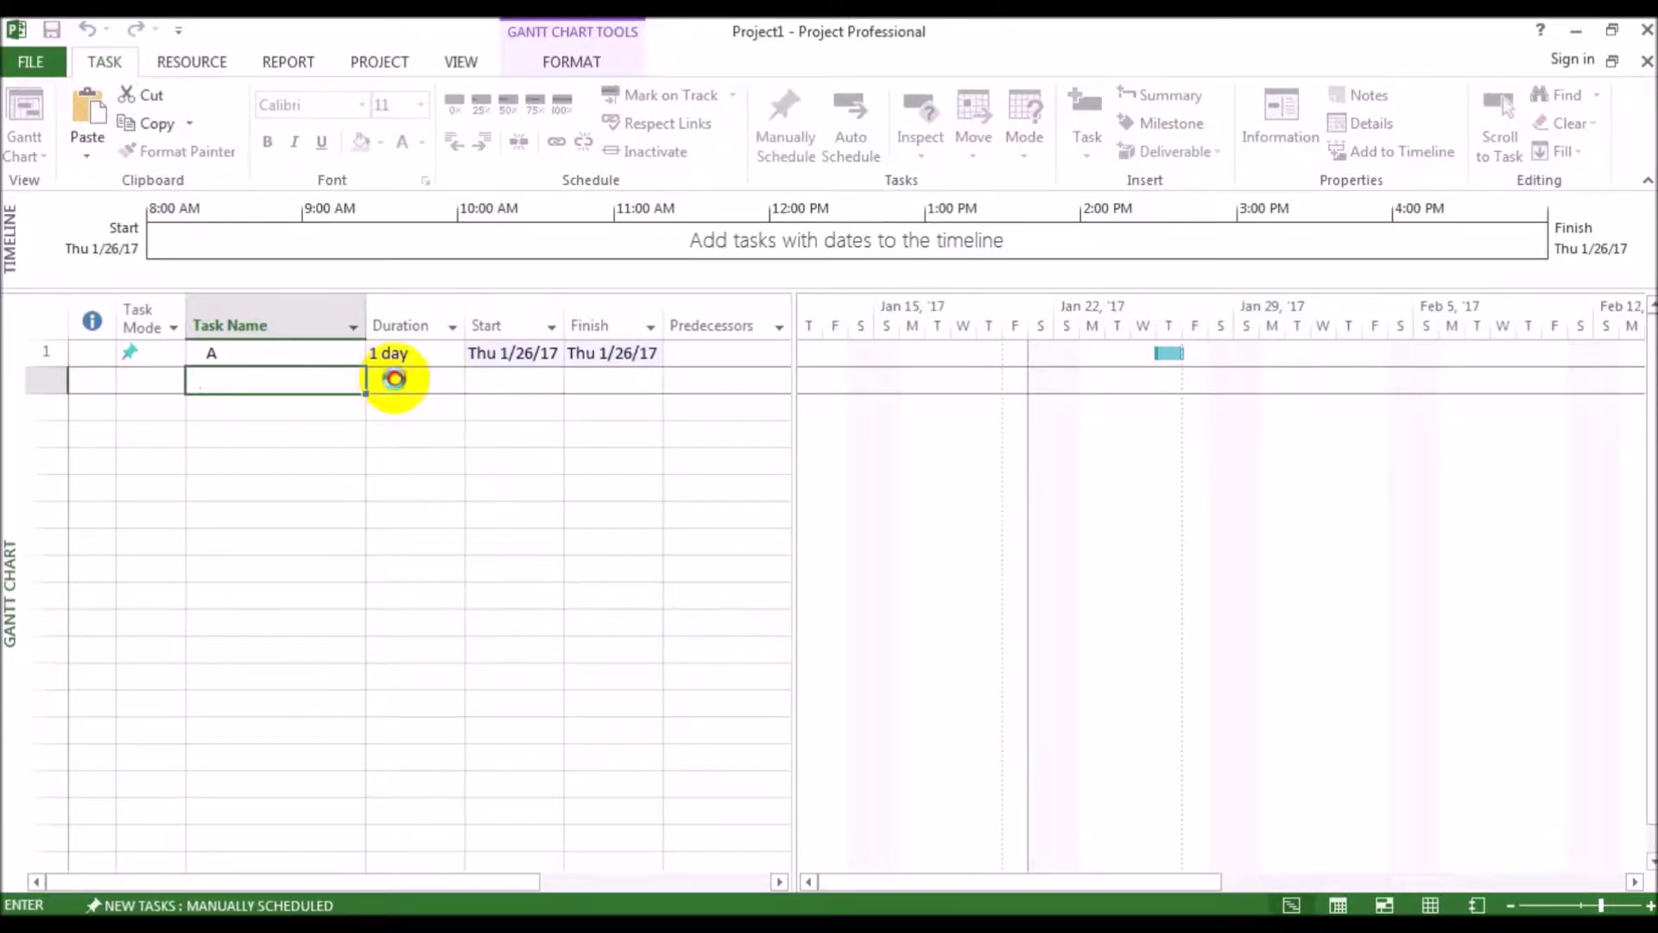
{"action": "type", "text": "B"}
{"action": "left_click", "coordinate": [395, 378]}
{"action": "type", "text": "2"}
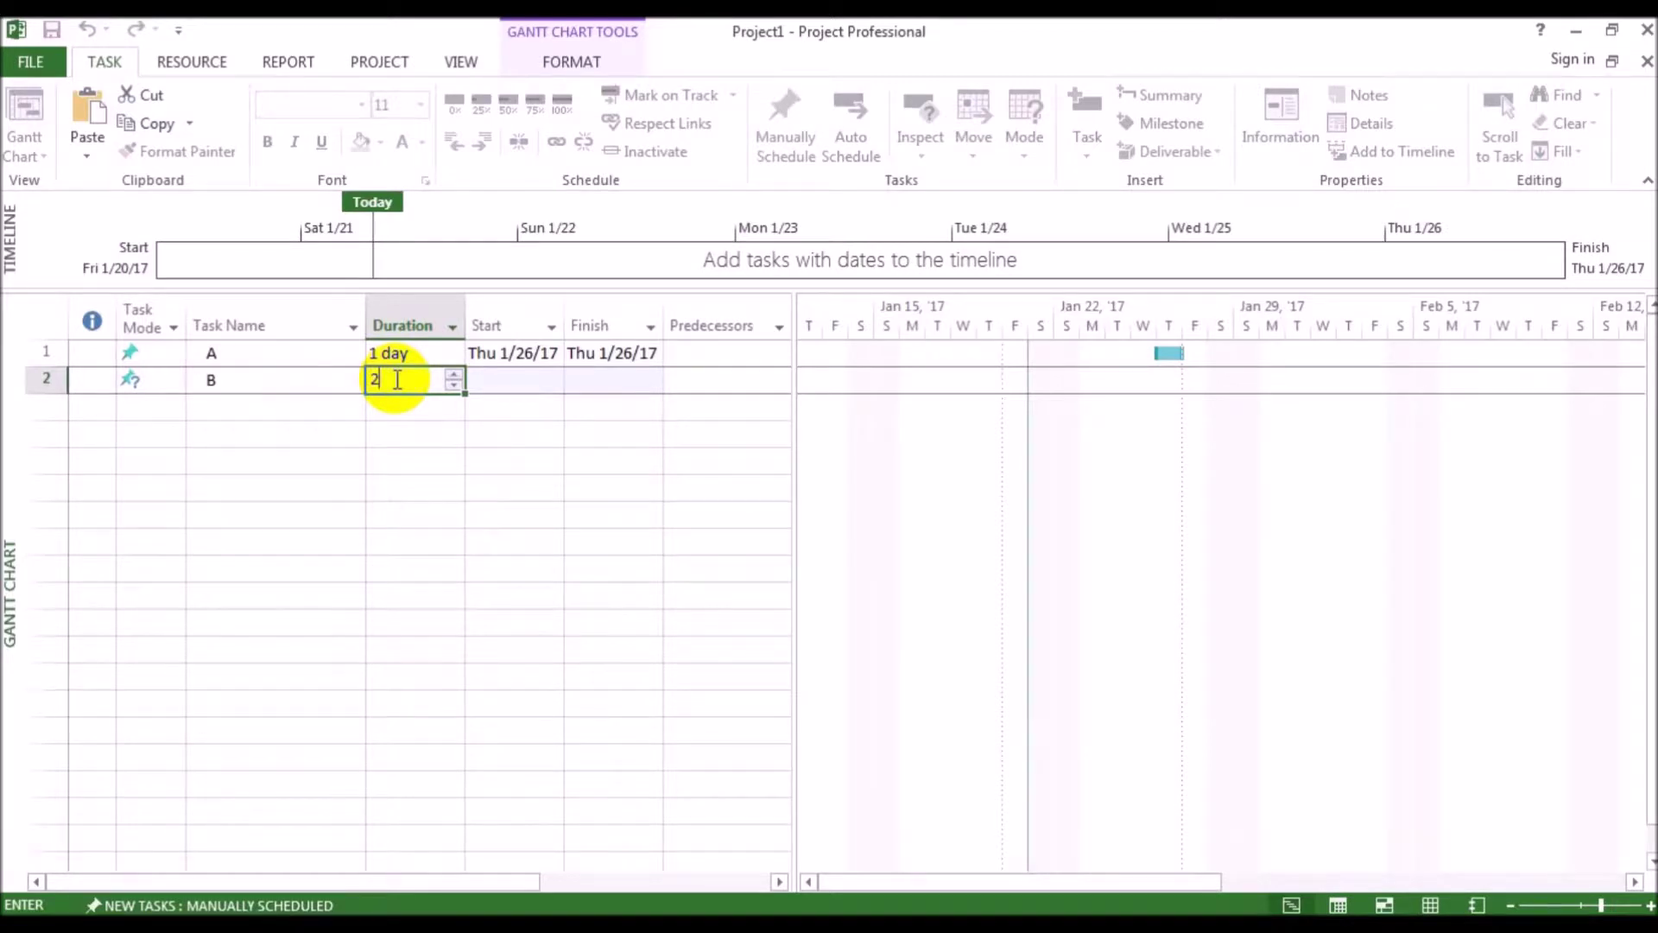
{"action": "type", "text": "DAY"}
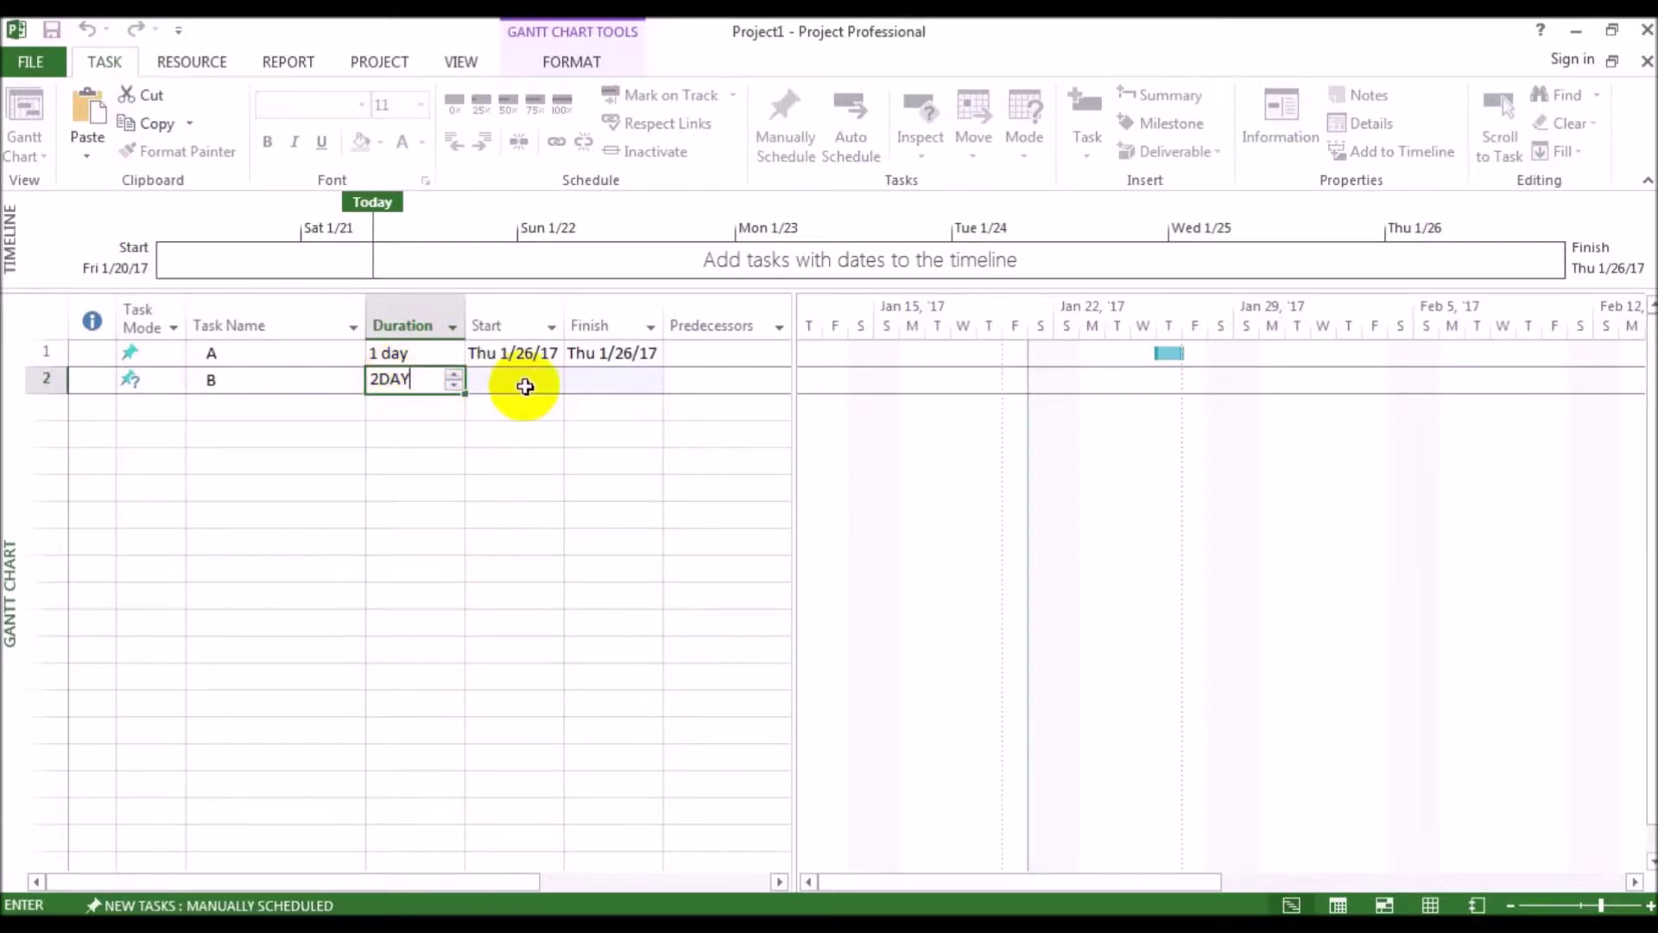
{"action": "left_click", "coordinate": [525, 386]}
{"action": "left_click", "coordinate": [552, 380]}
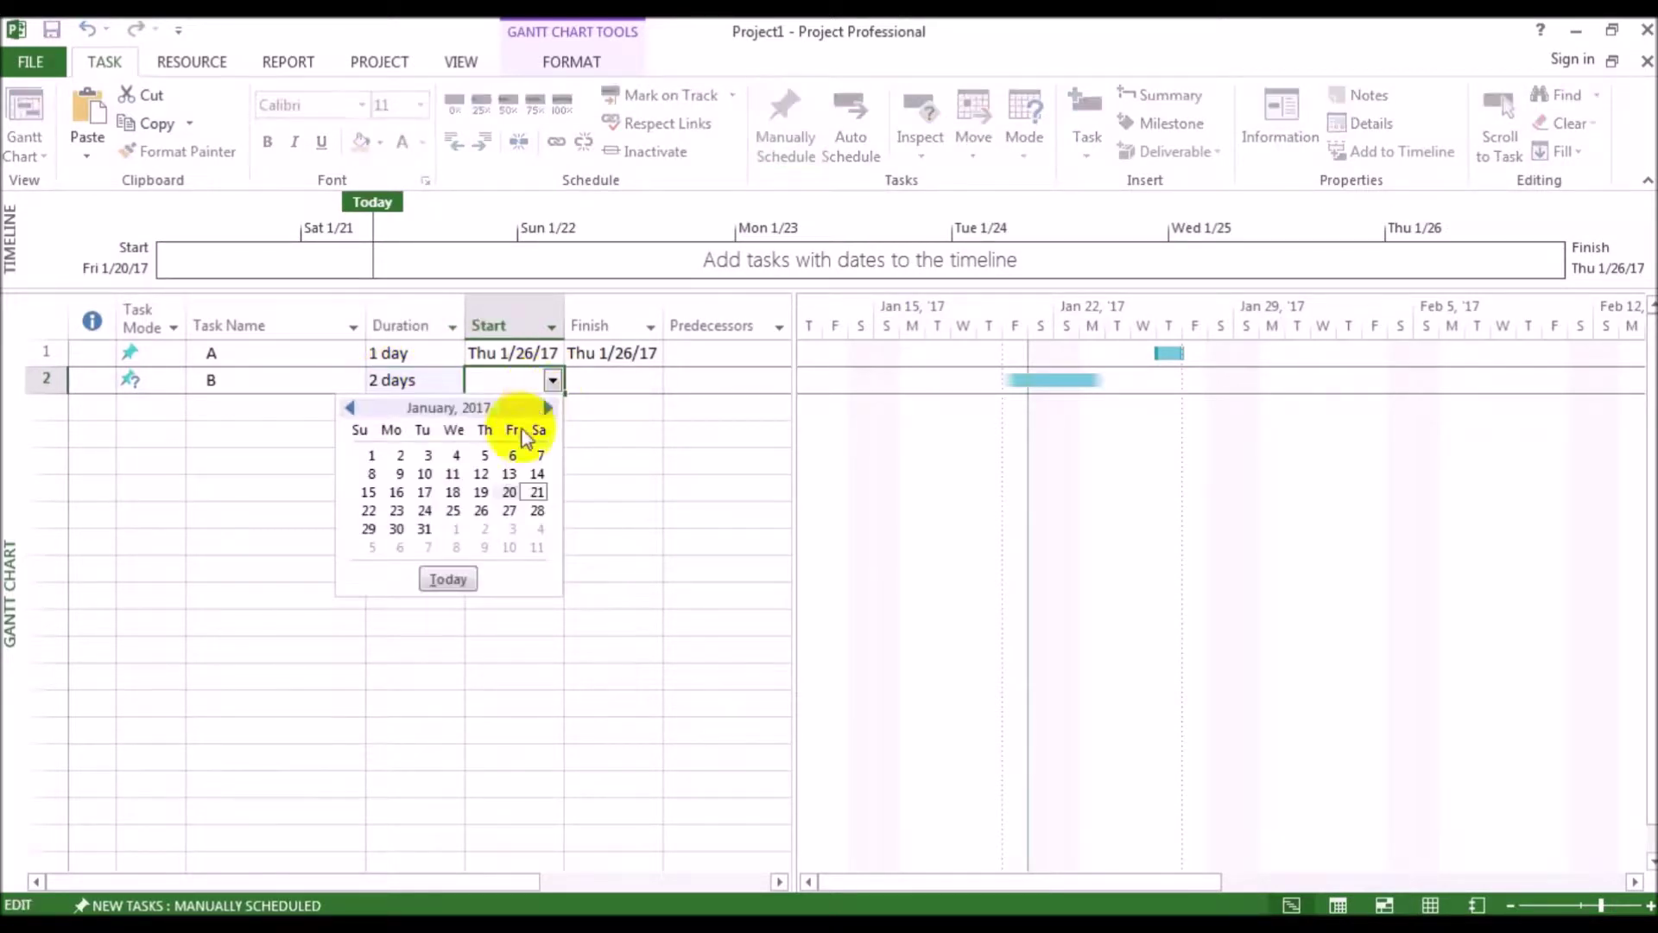
{"action": "left_click", "coordinate": [480, 512]}
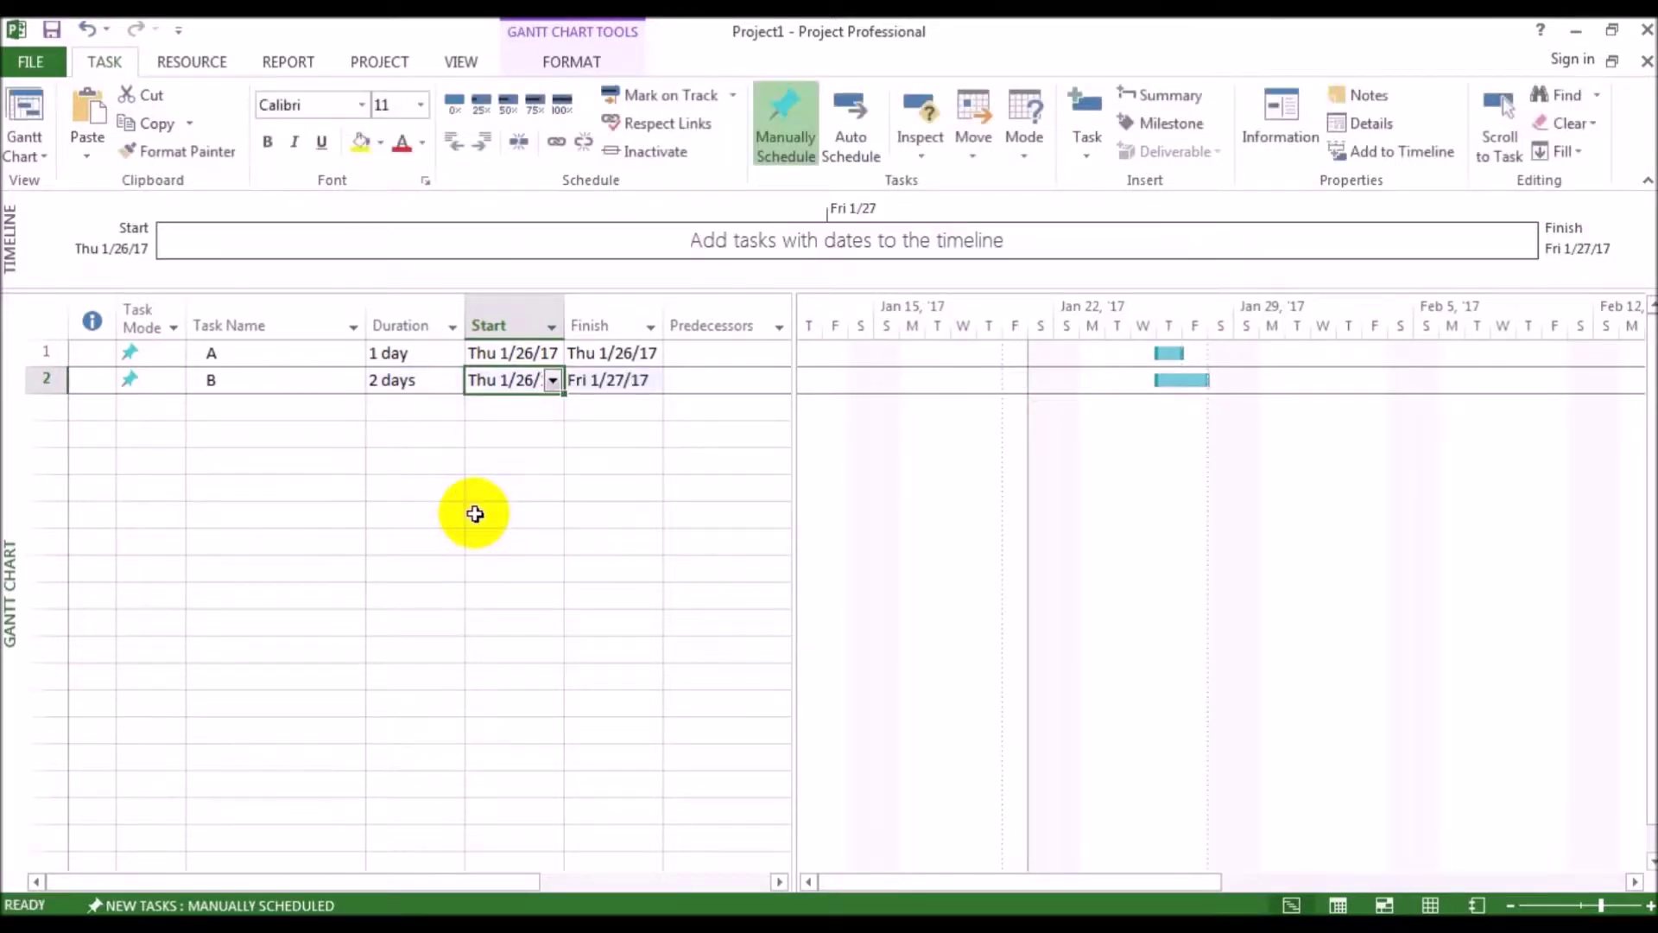
{"action": "left_click", "coordinate": [622, 381]}
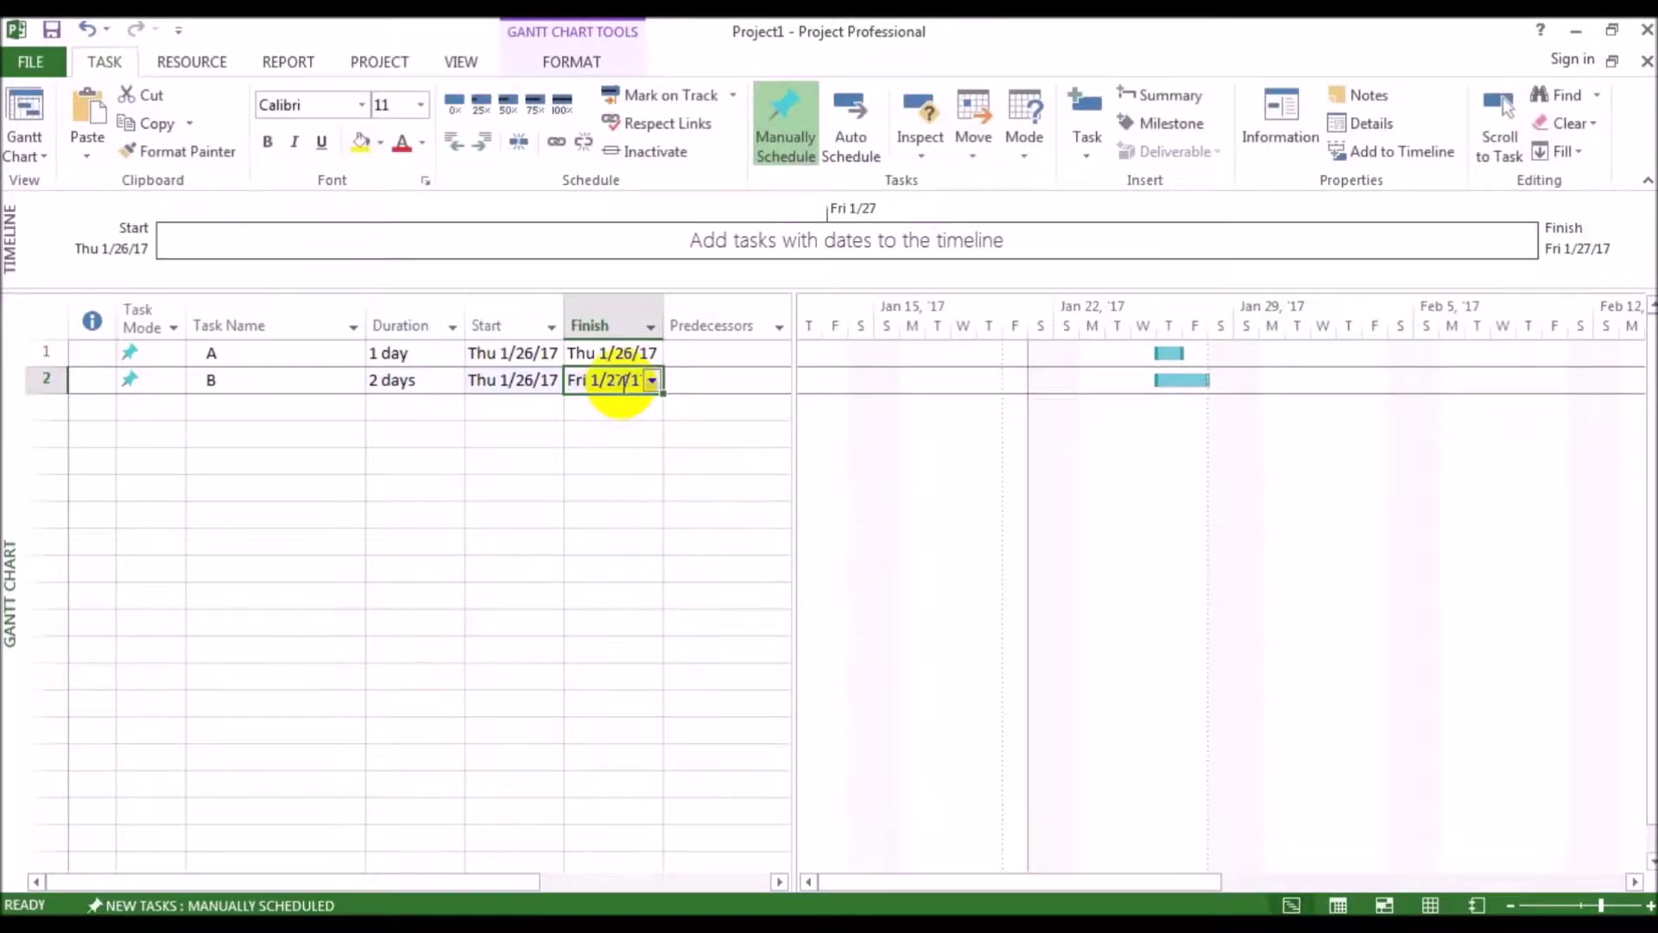
Add task C with a 3-day duration starting Thu 1/26/17, ending Mon 1/30/17
{"action": "left_click", "coordinate": [237, 403]}
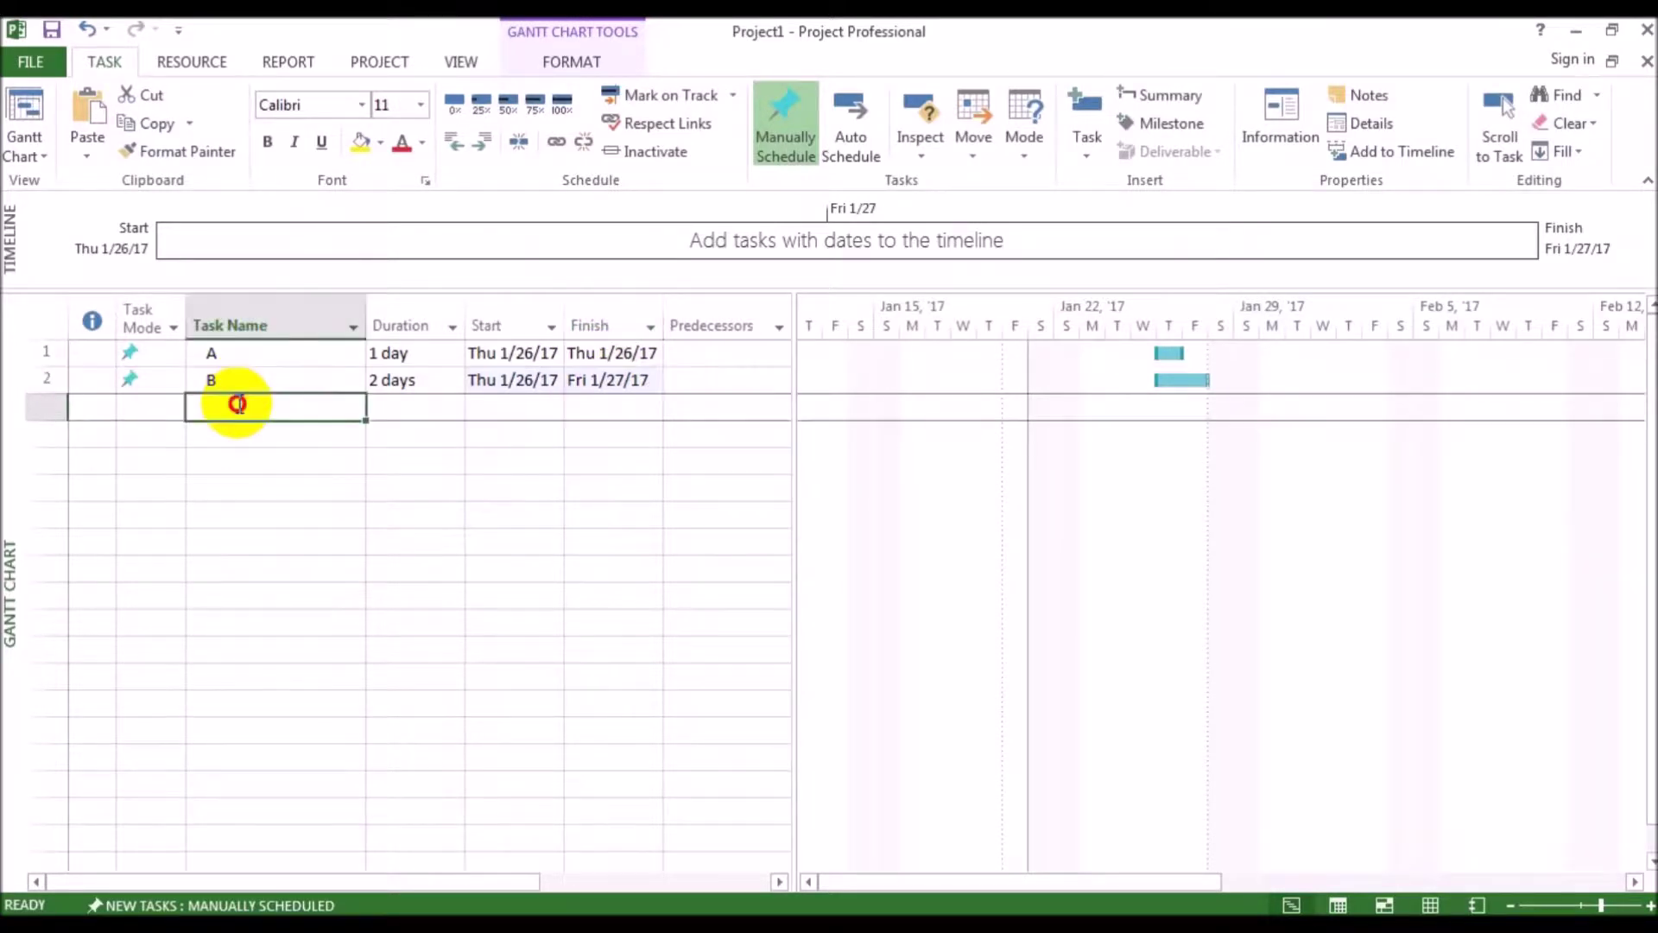
{"action": "type", "text": "C"}
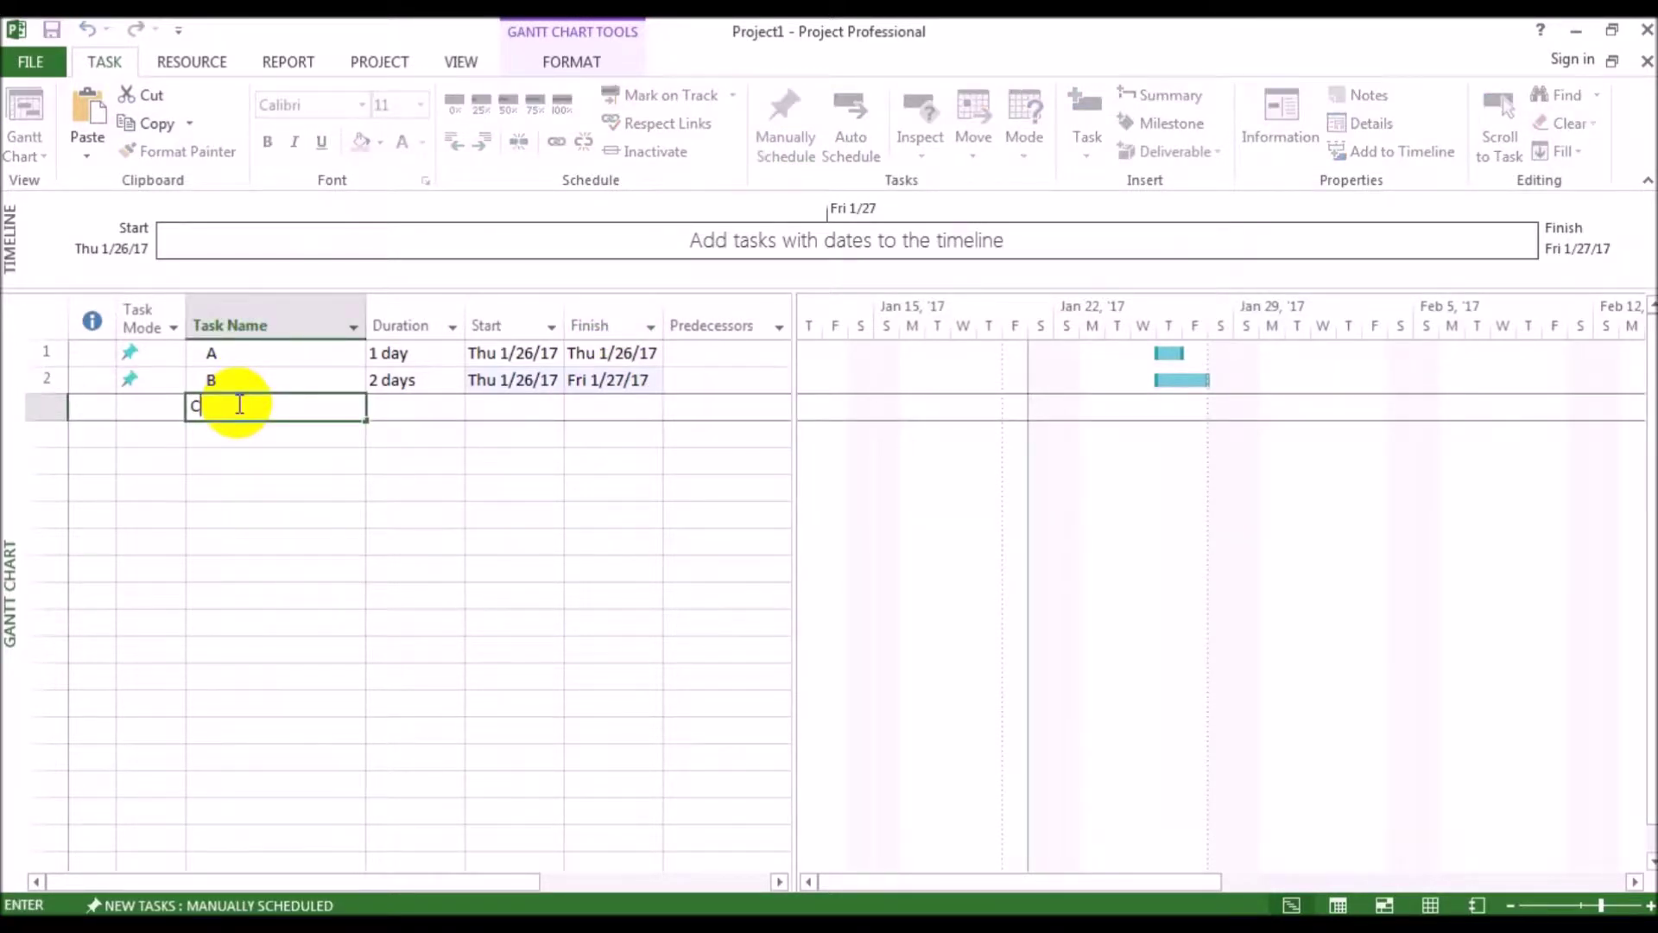
{"action": "left_click", "coordinate": [441, 414]}
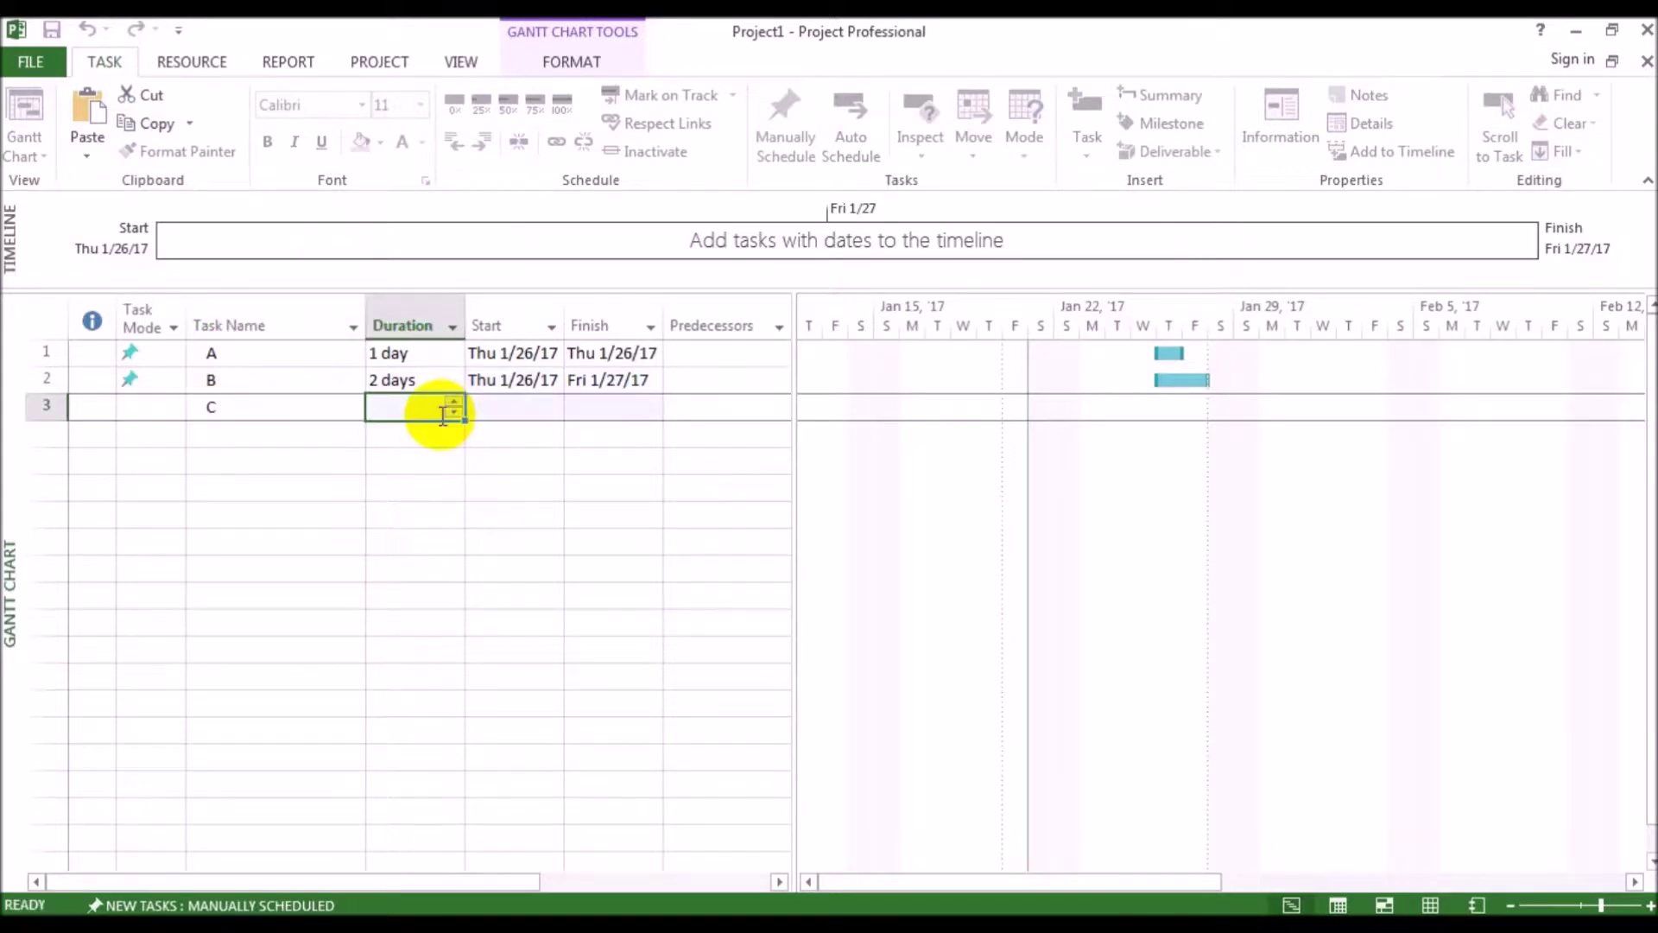
{"action": "type", "text": "3"}
{"action": "left_click", "coordinate": [475, 411]}
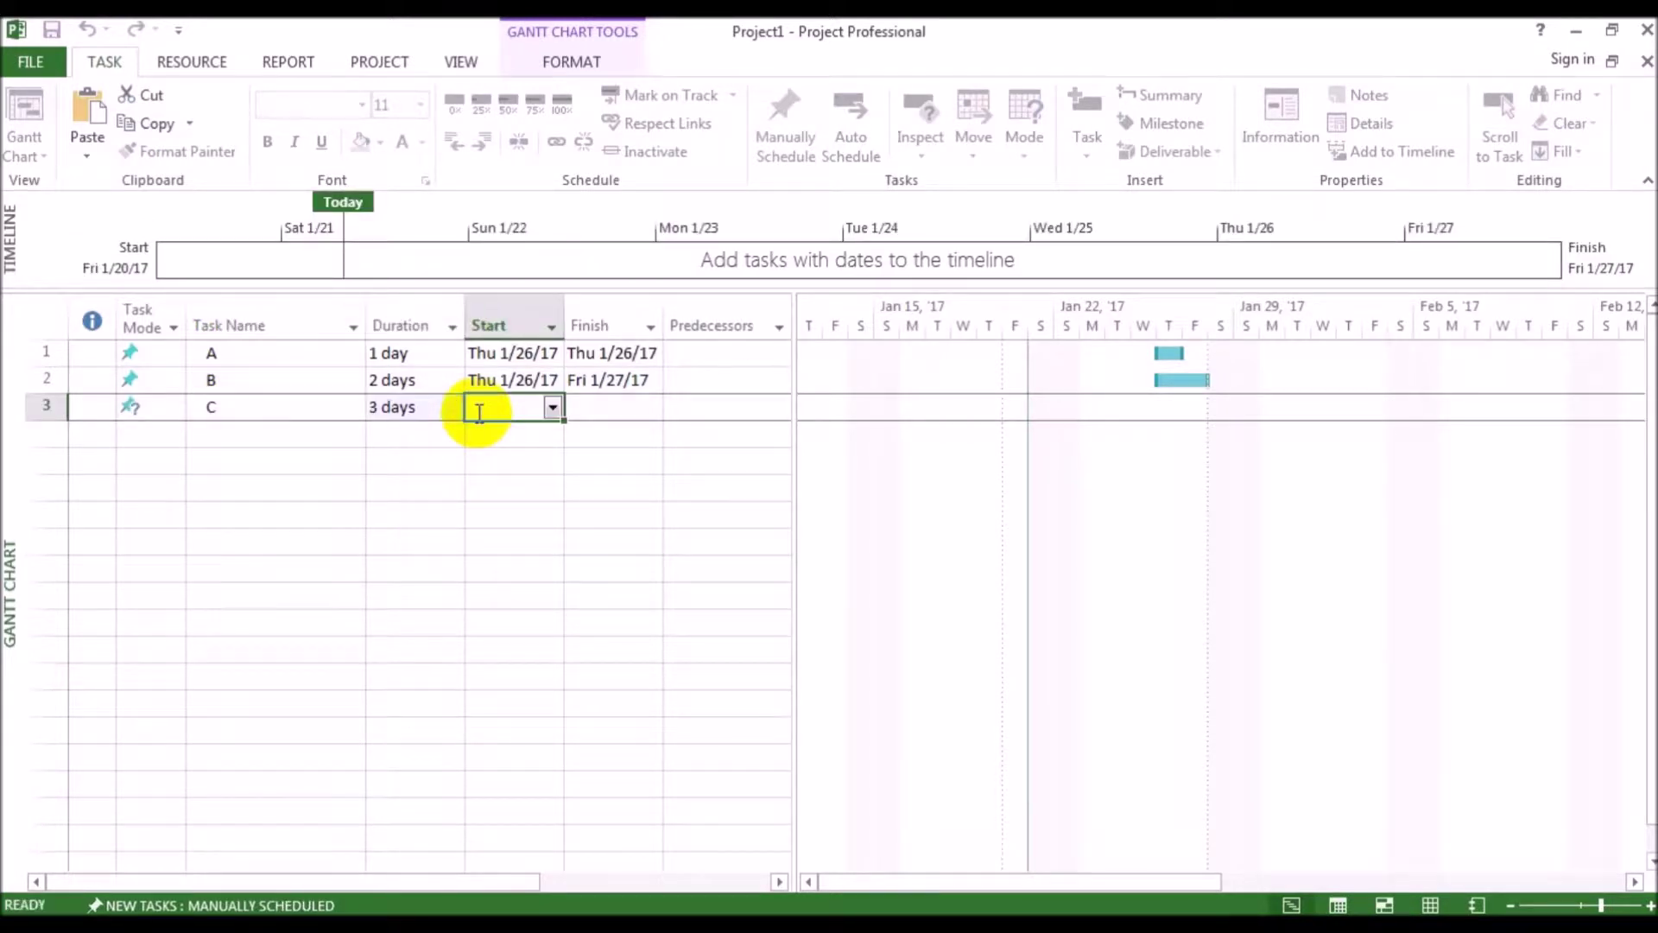
{"action": "left_click", "coordinate": [551, 408]}
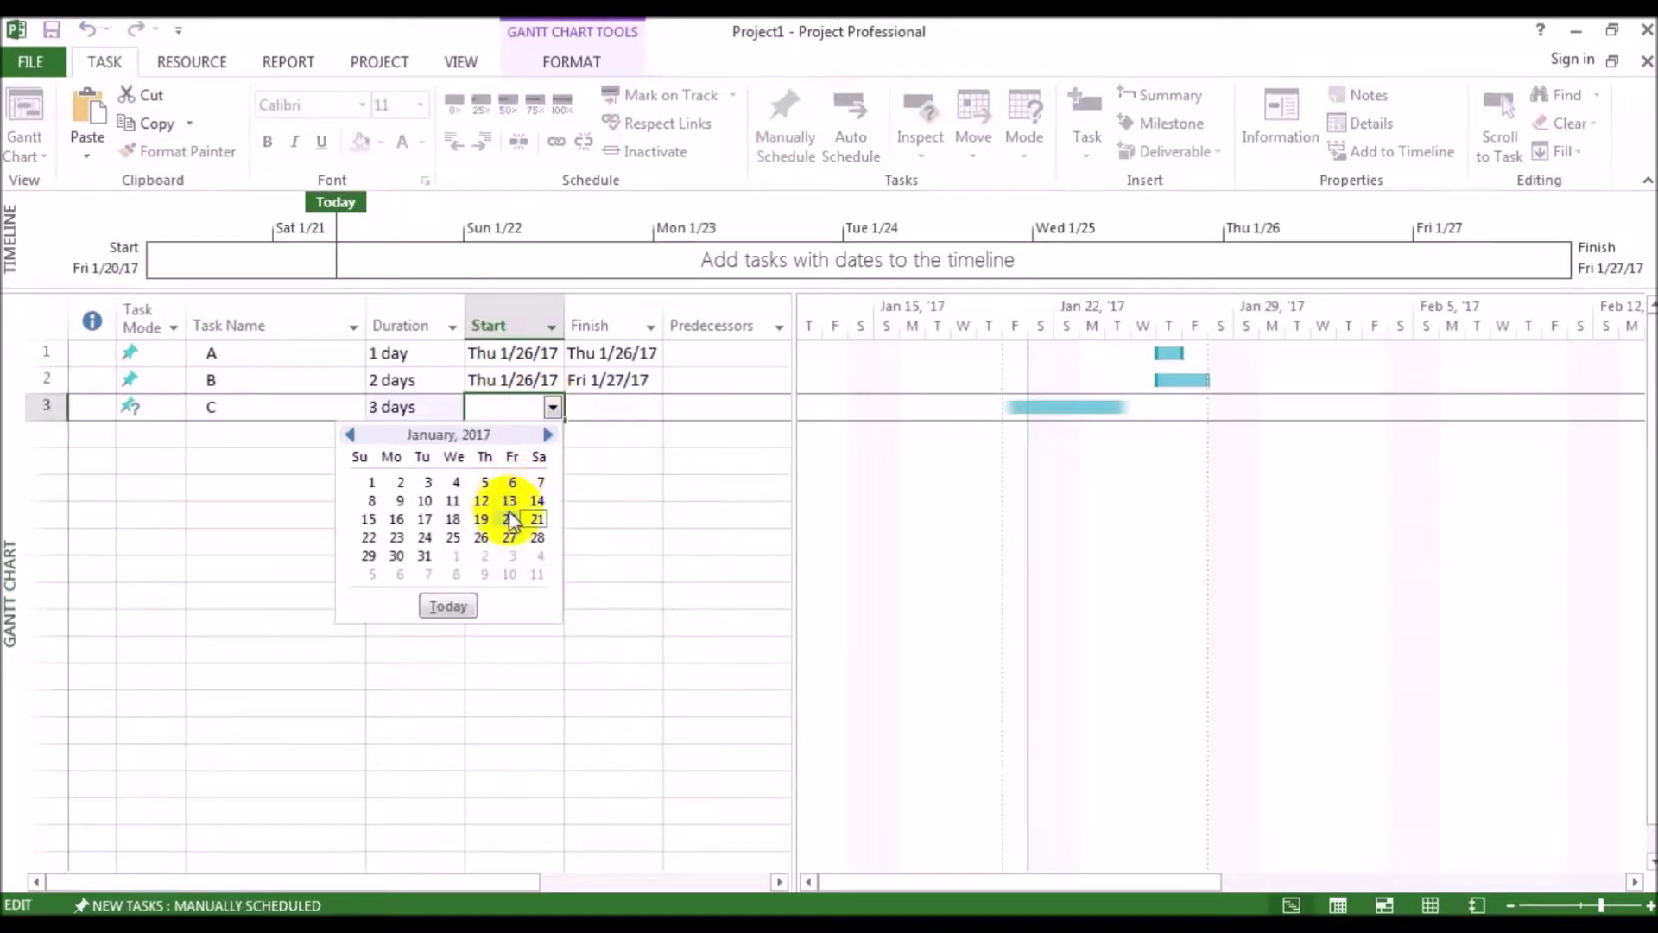
{"action": "left_click", "coordinate": [479, 538]}
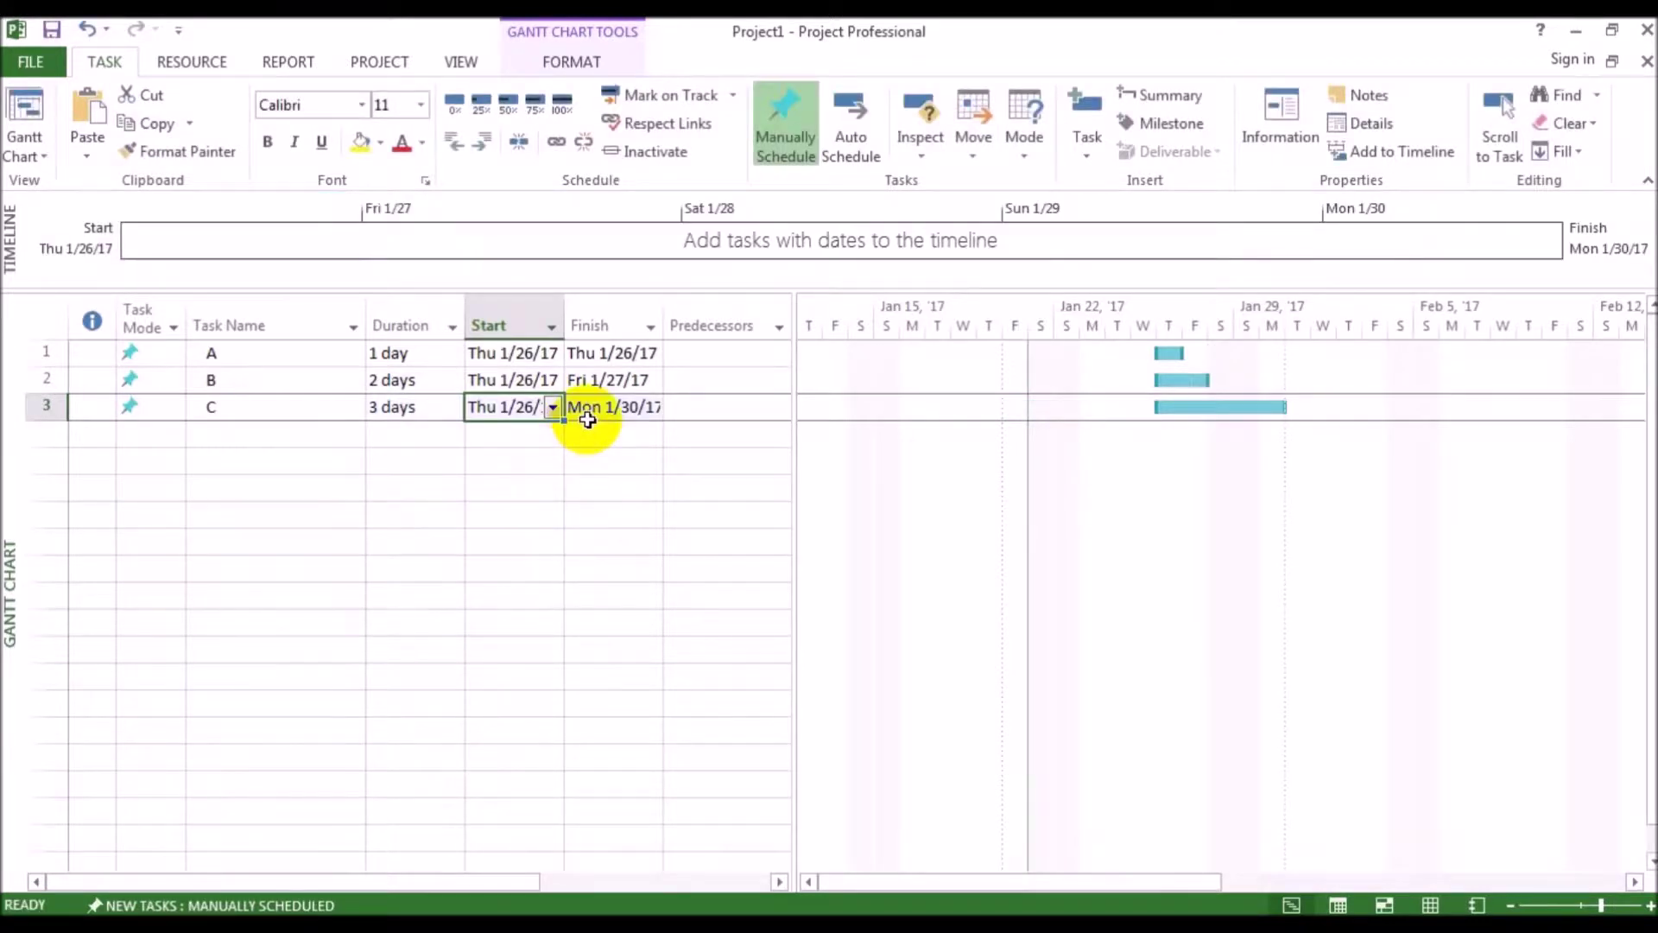
{"action": "left_click", "coordinate": [621, 402]}
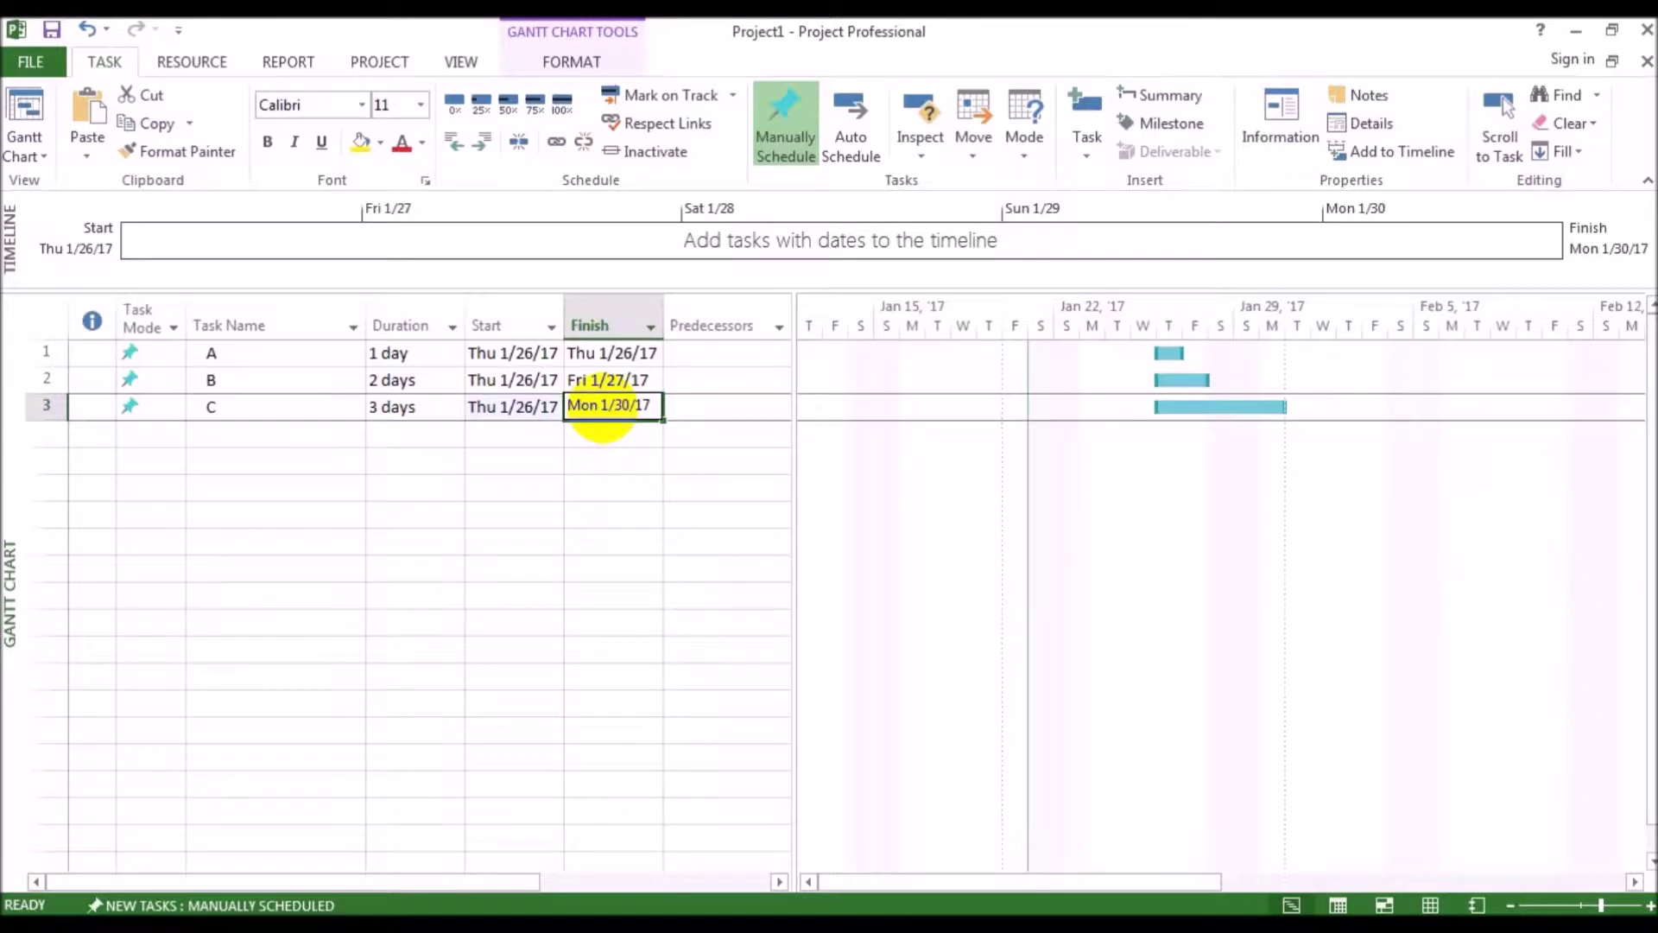
Enter task D with 4 days duration and a Jan 26 start, finishing Tue 1/31/17
{"action": "left_click", "coordinate": [260, 433]}
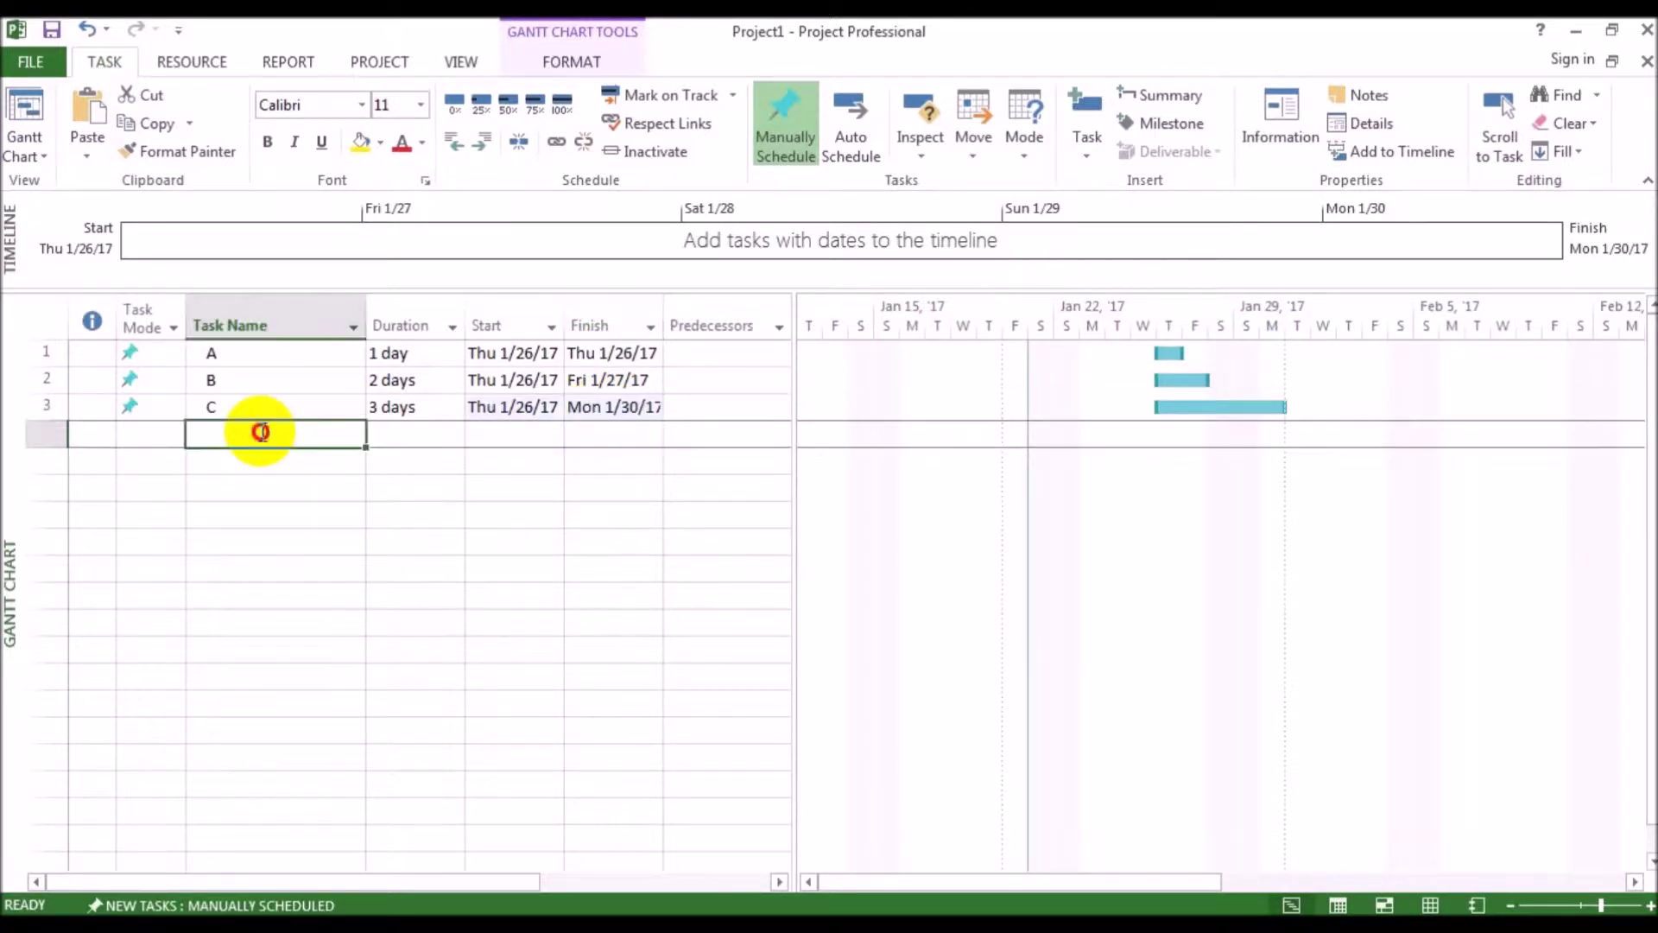
{"action": "type", "text": "D"}
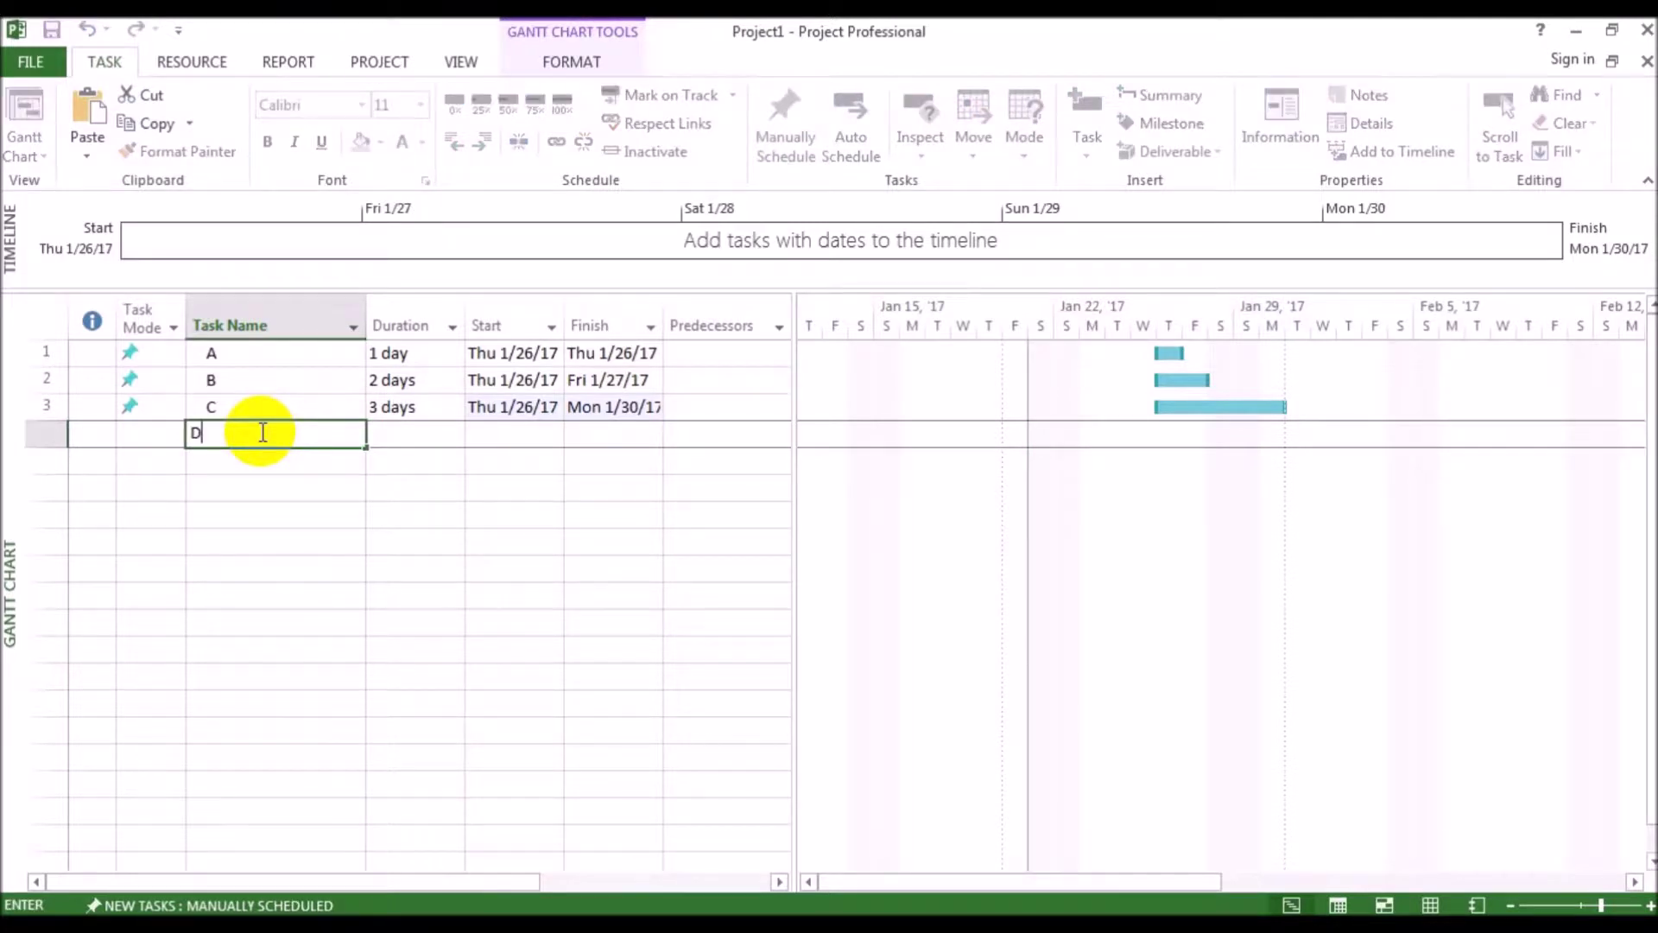
{"action": "left_click", "coordinate": [422, 430]}
{"action": "type", "text": "4"}
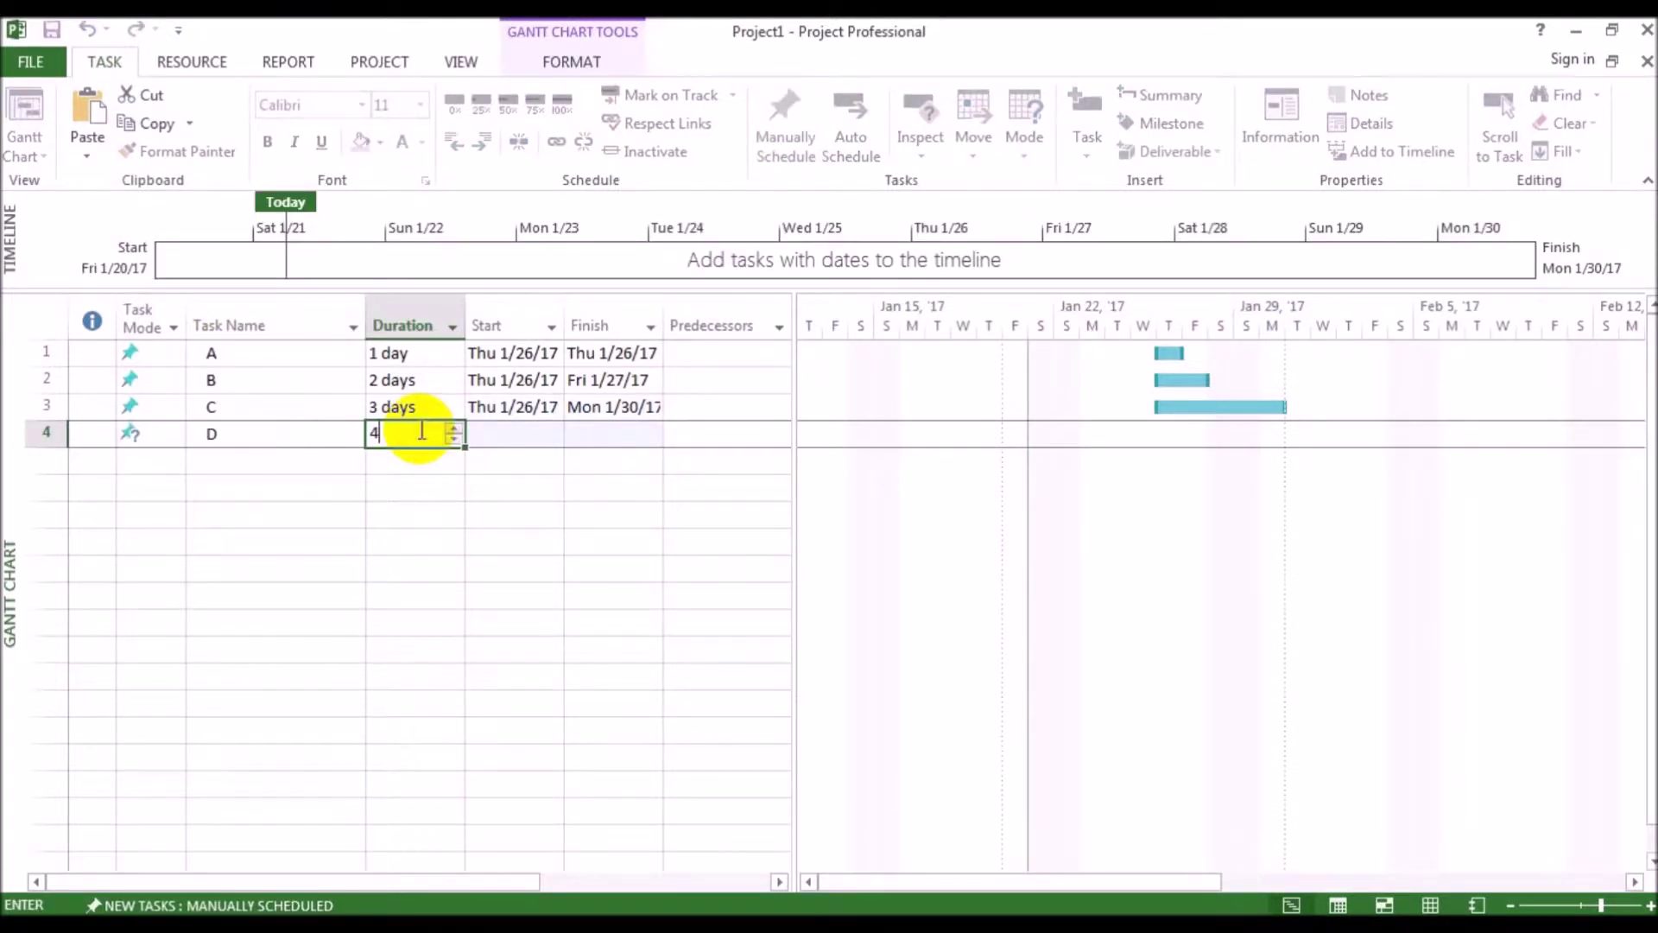
{"action": "left_click", "coordinate": [508, 430]}
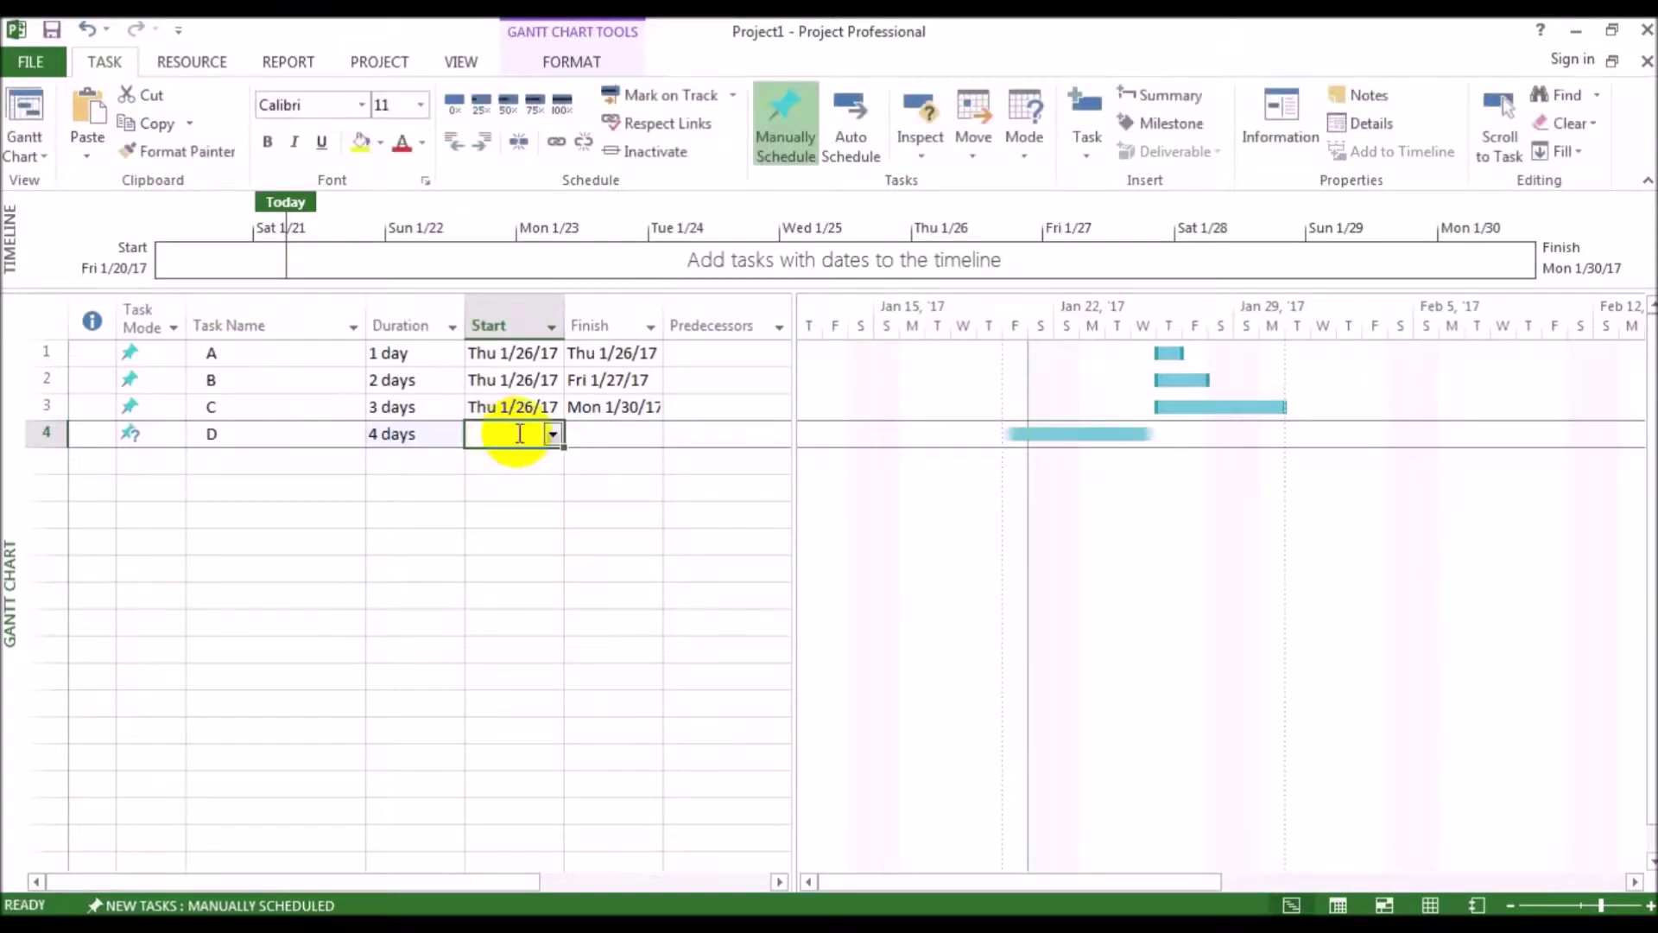
{"action": "left_click", "coordinate": [550, 435]}
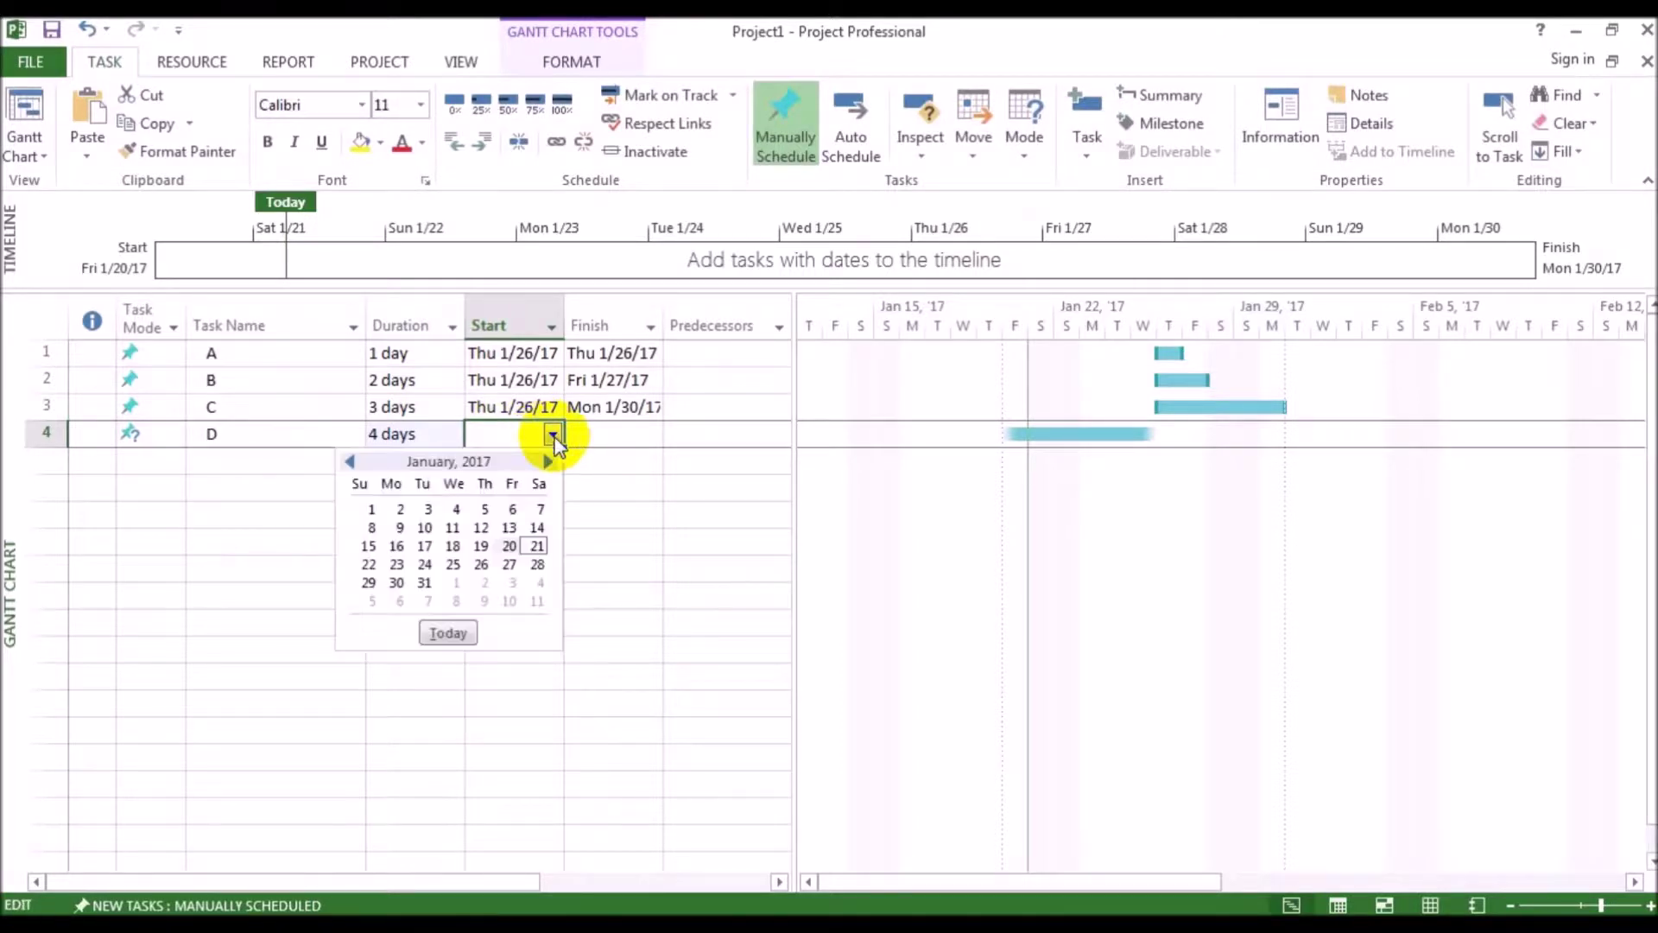
{"action": "left_click", "coordinate": [482, 563]}
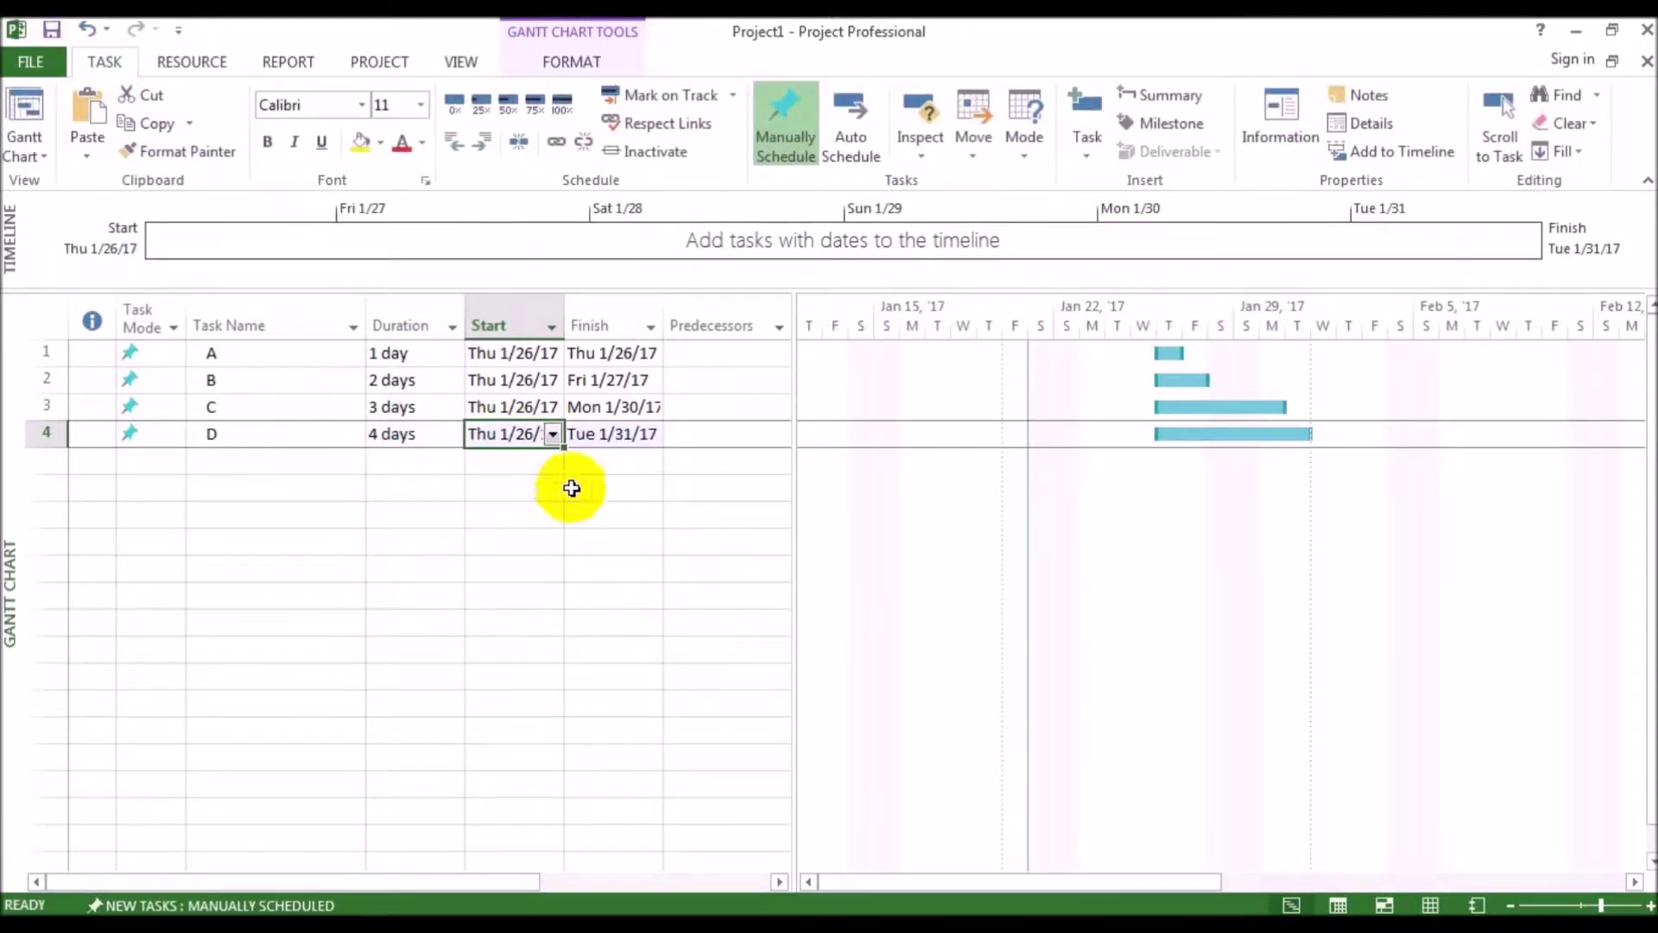
{"action": "left_click", "coordinate": [631, 436]}
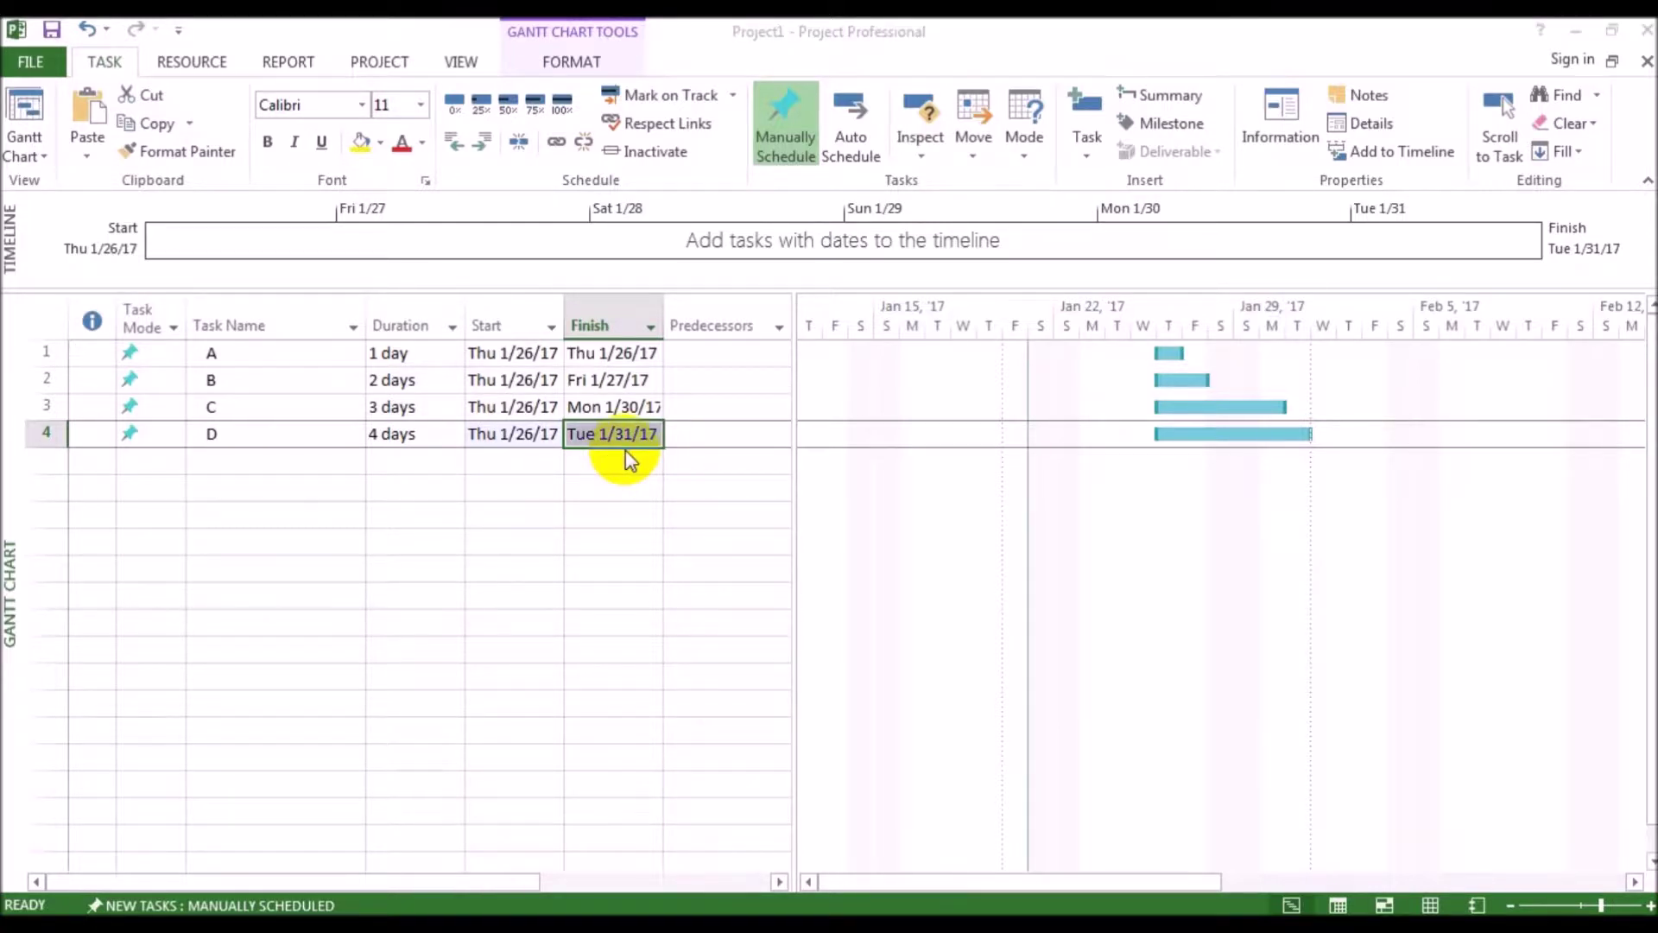
Select the Predecessors column and hide it with Hide Column
{"action": "left_click", "coordinate": [704, 326]}
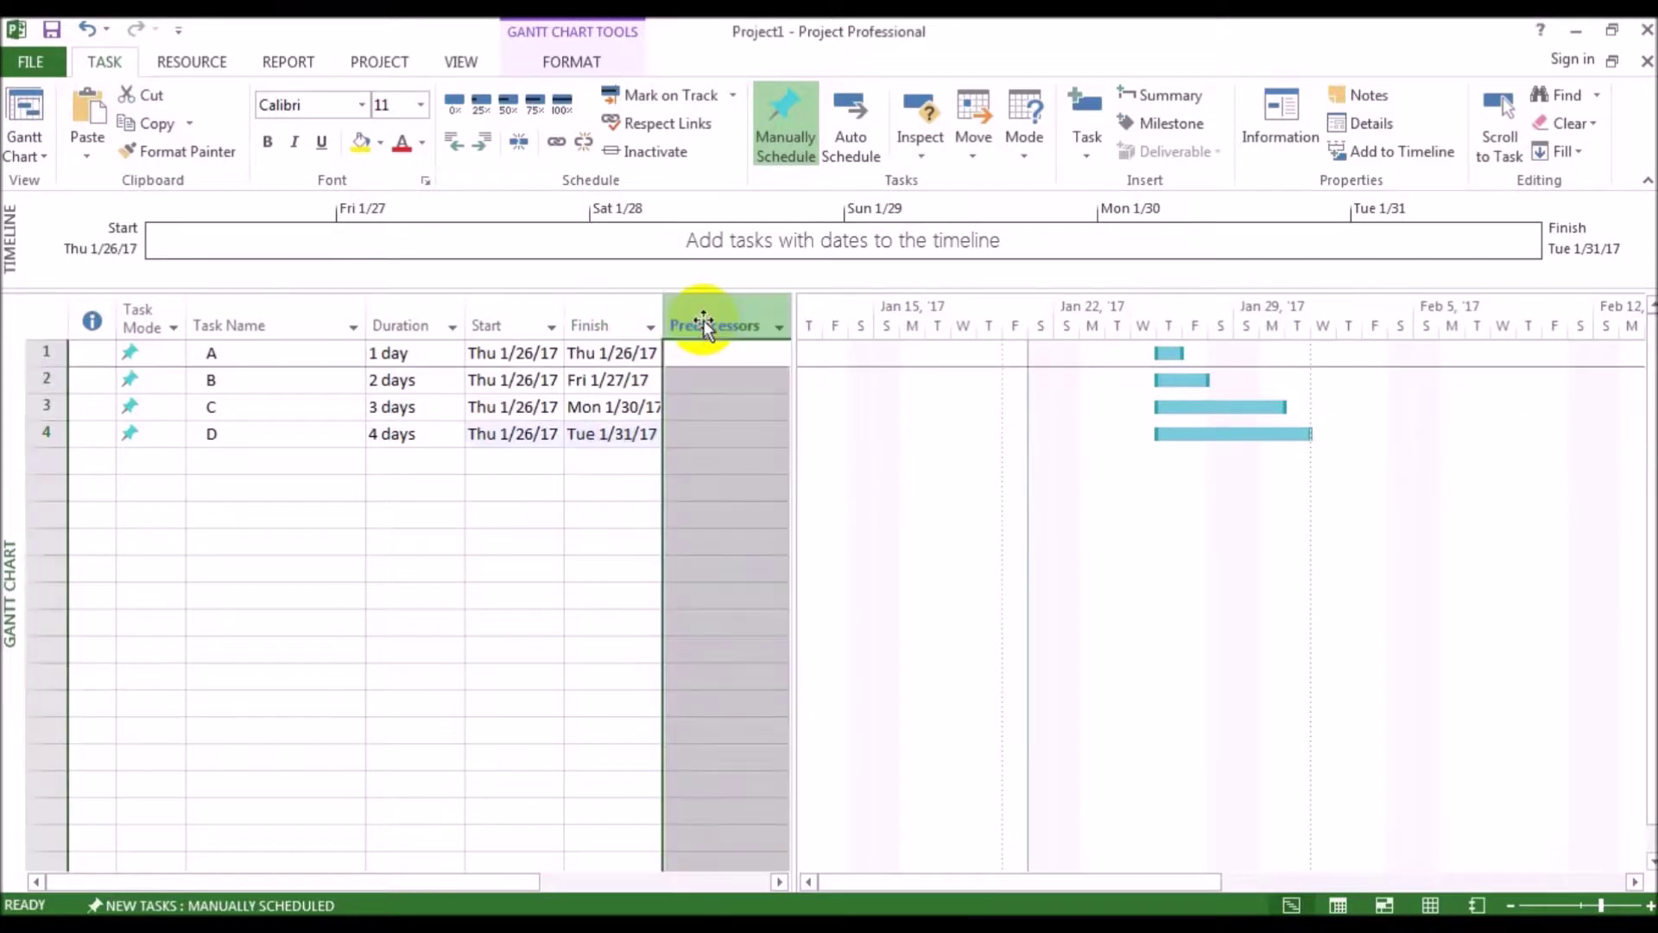
{"action": "left_click", "coordinate": [596, 433]}
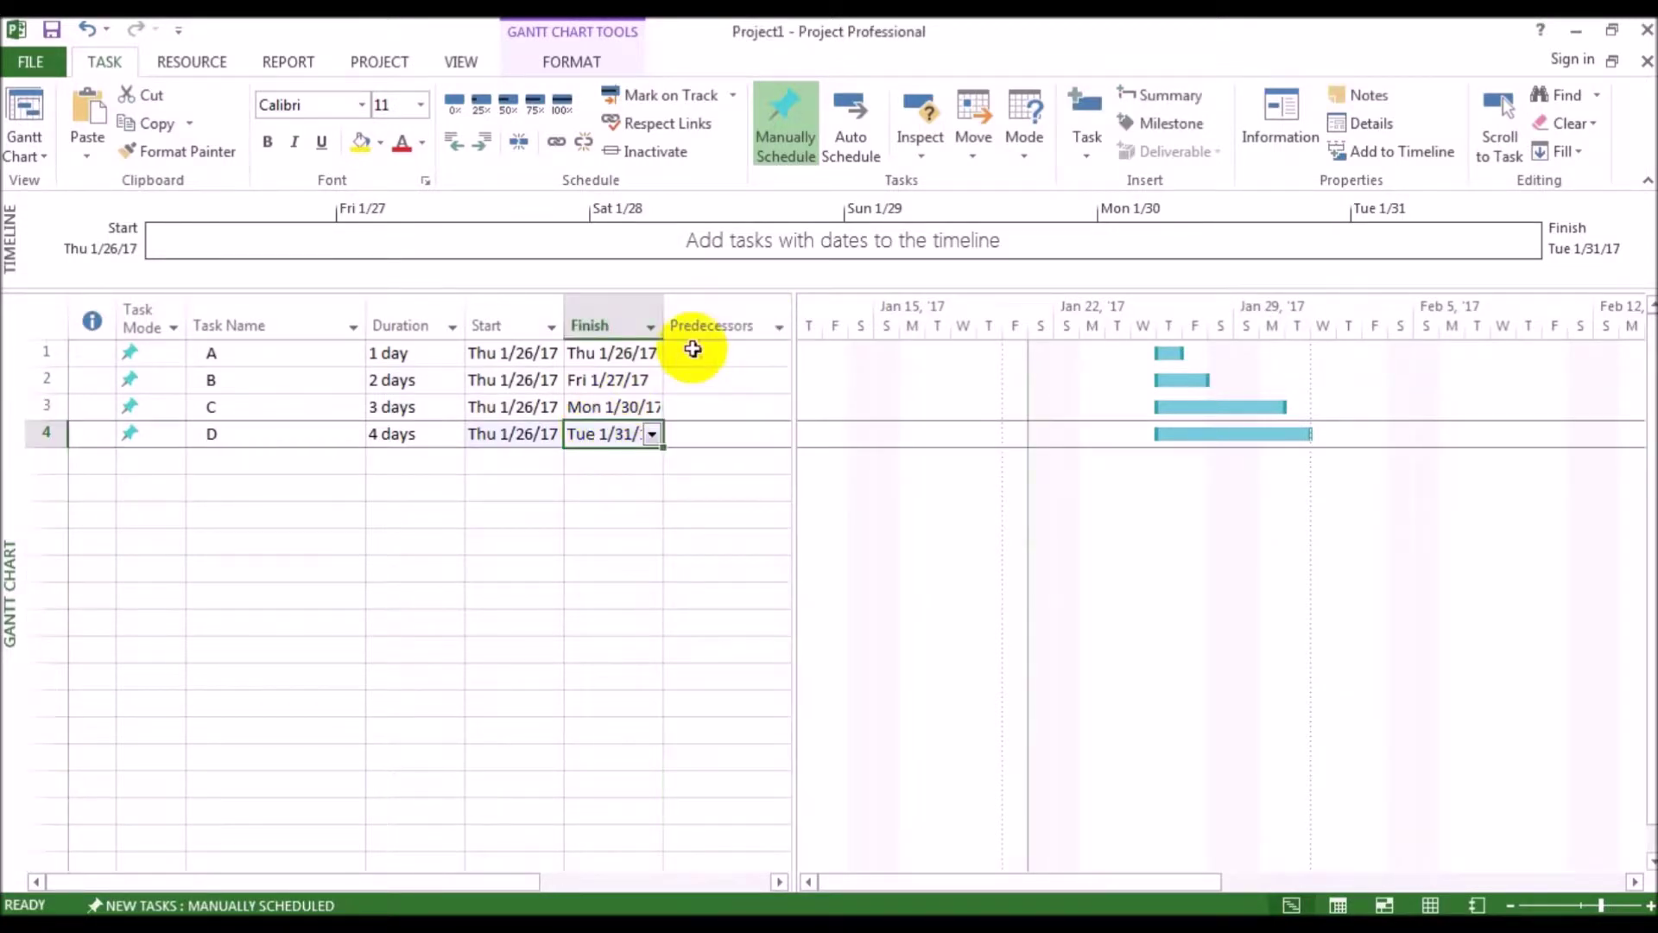
{"action": "left_click", "coordinate": [704, 325]}
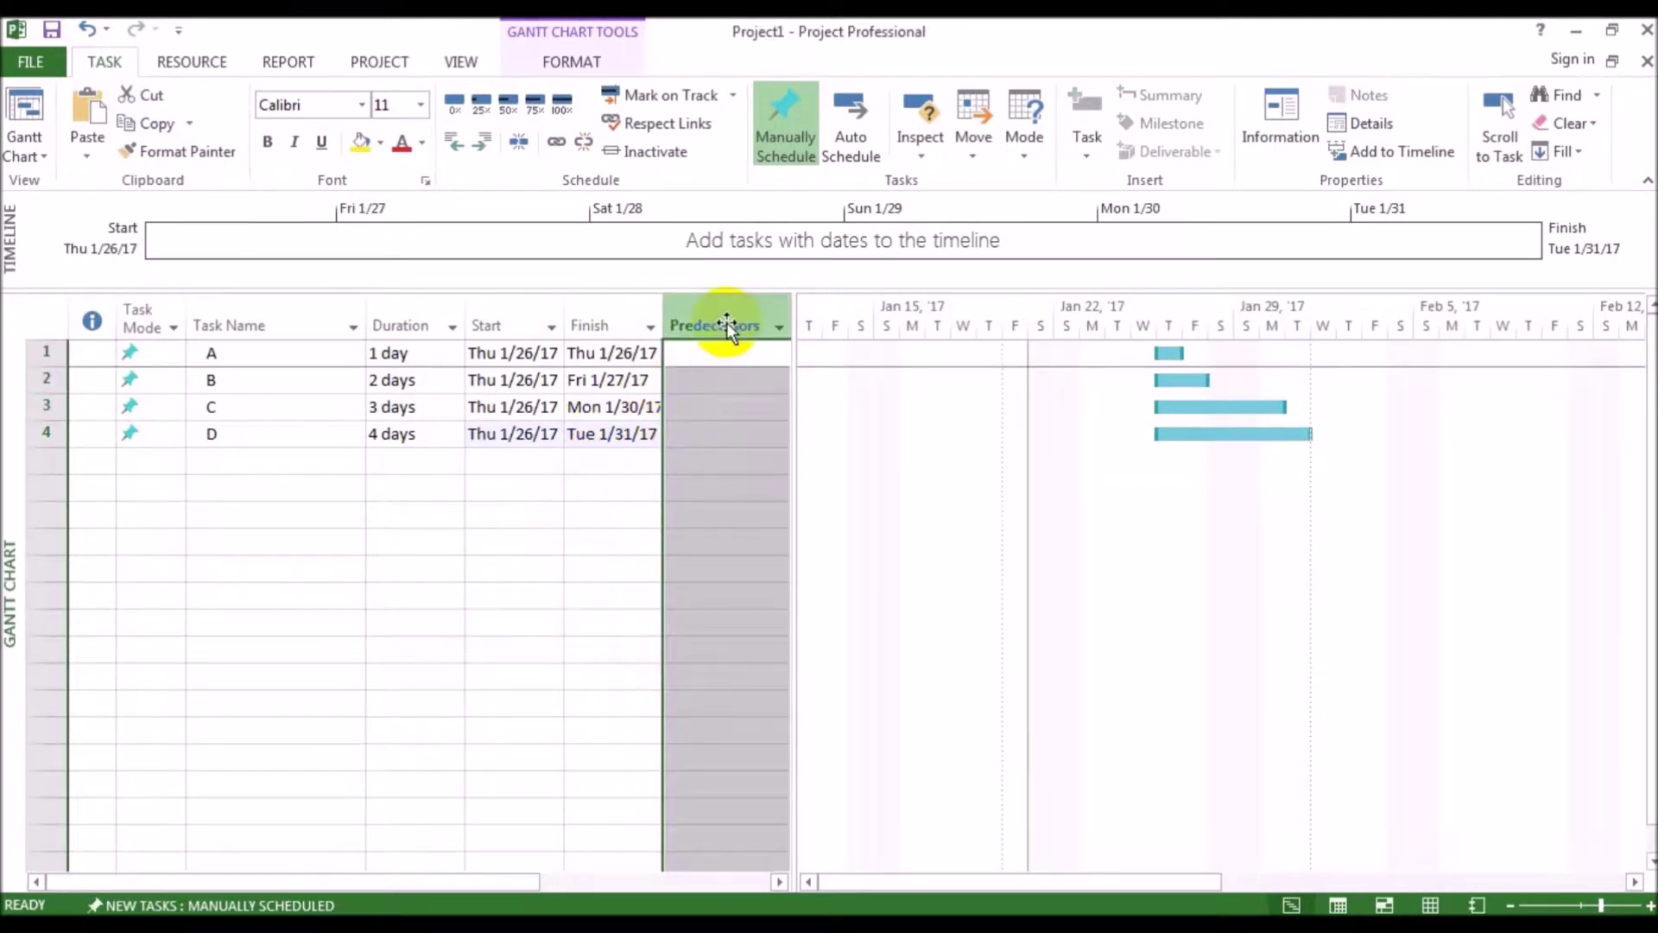
{"action": "right_click", "coordinate": [730, 325]}
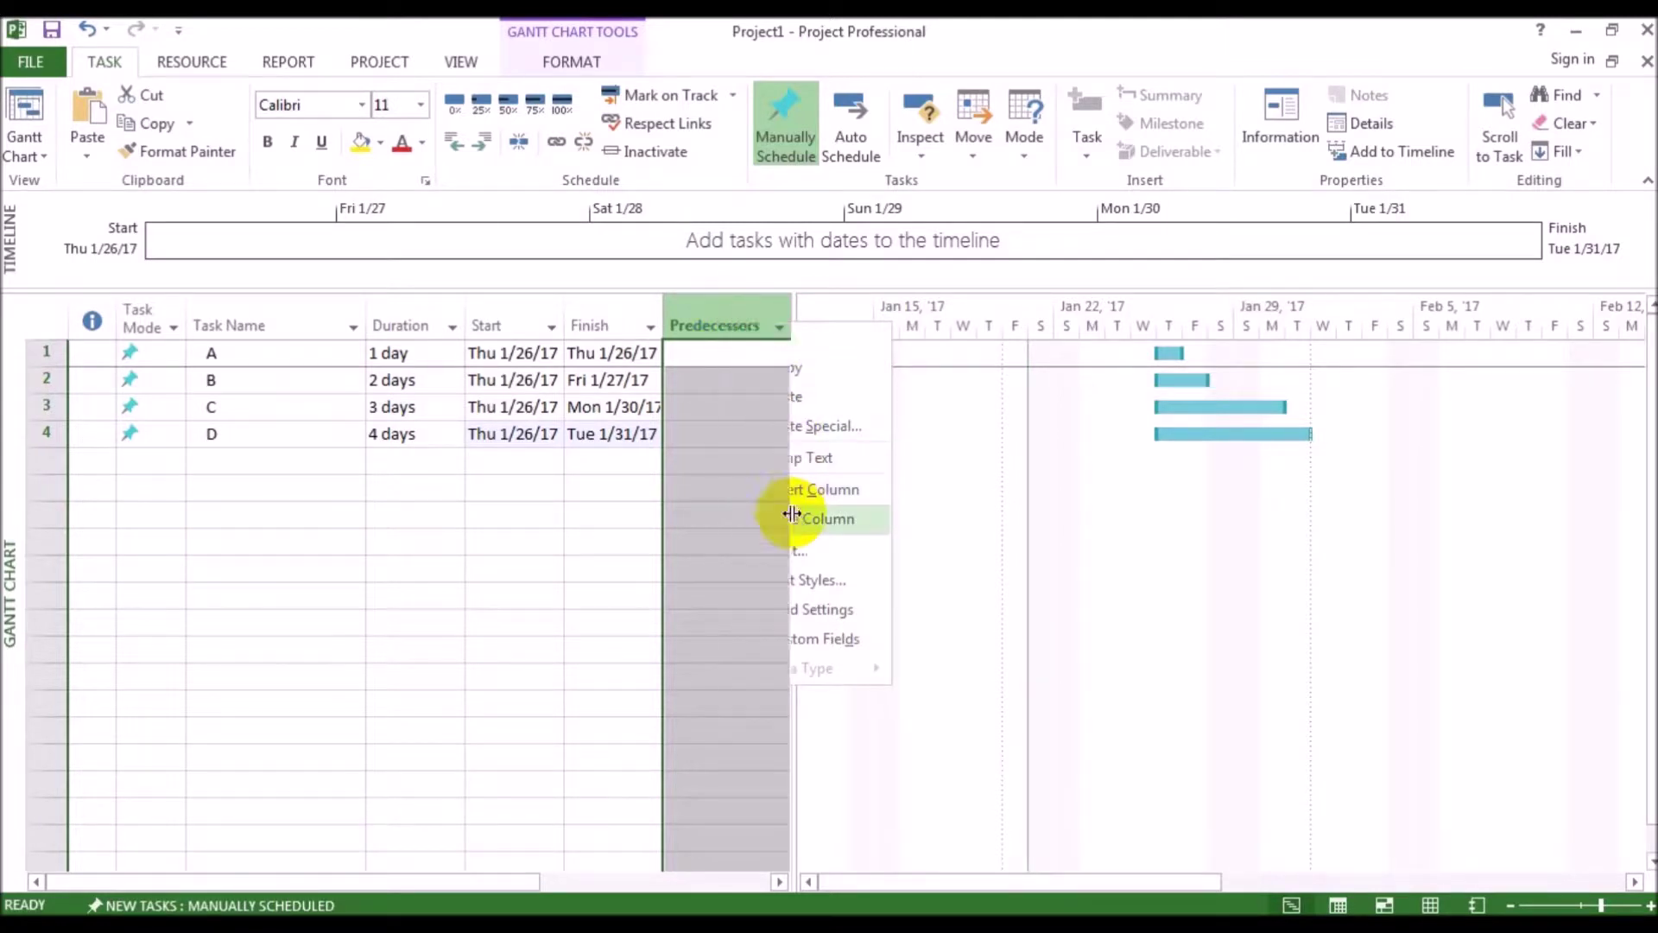
{"action": "left_click", "coordinate": [793, 515]}
{"action": "left_click", "coordinate": [570, 489]}
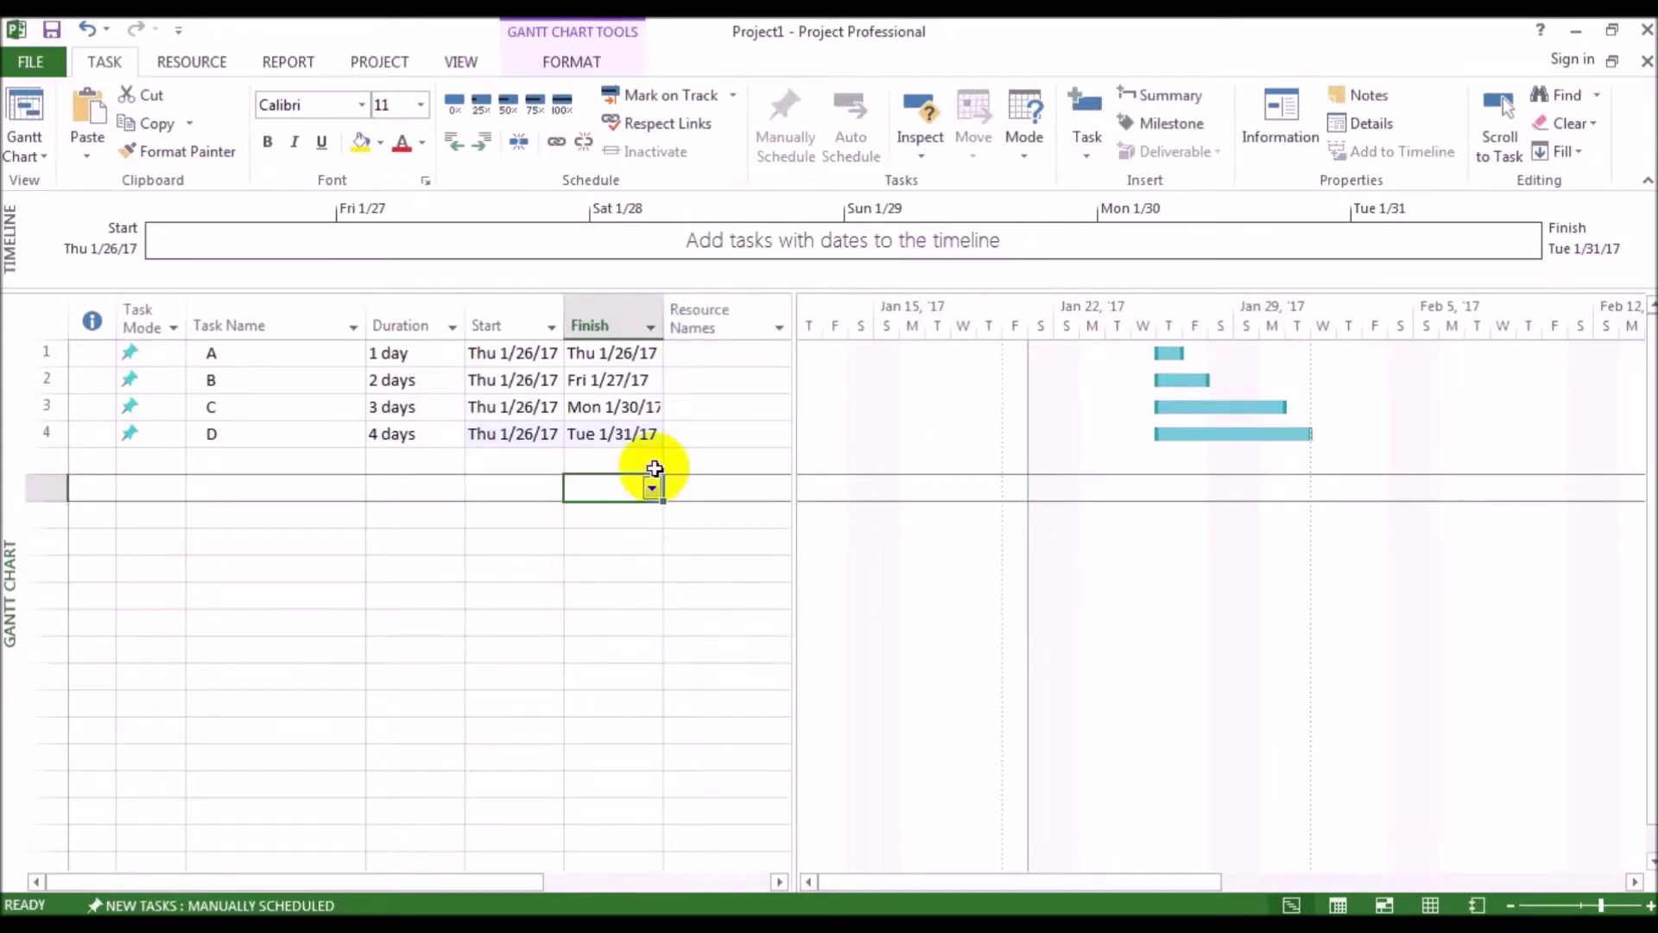
{"action": "left_click", "coordinate": [717, 326]}
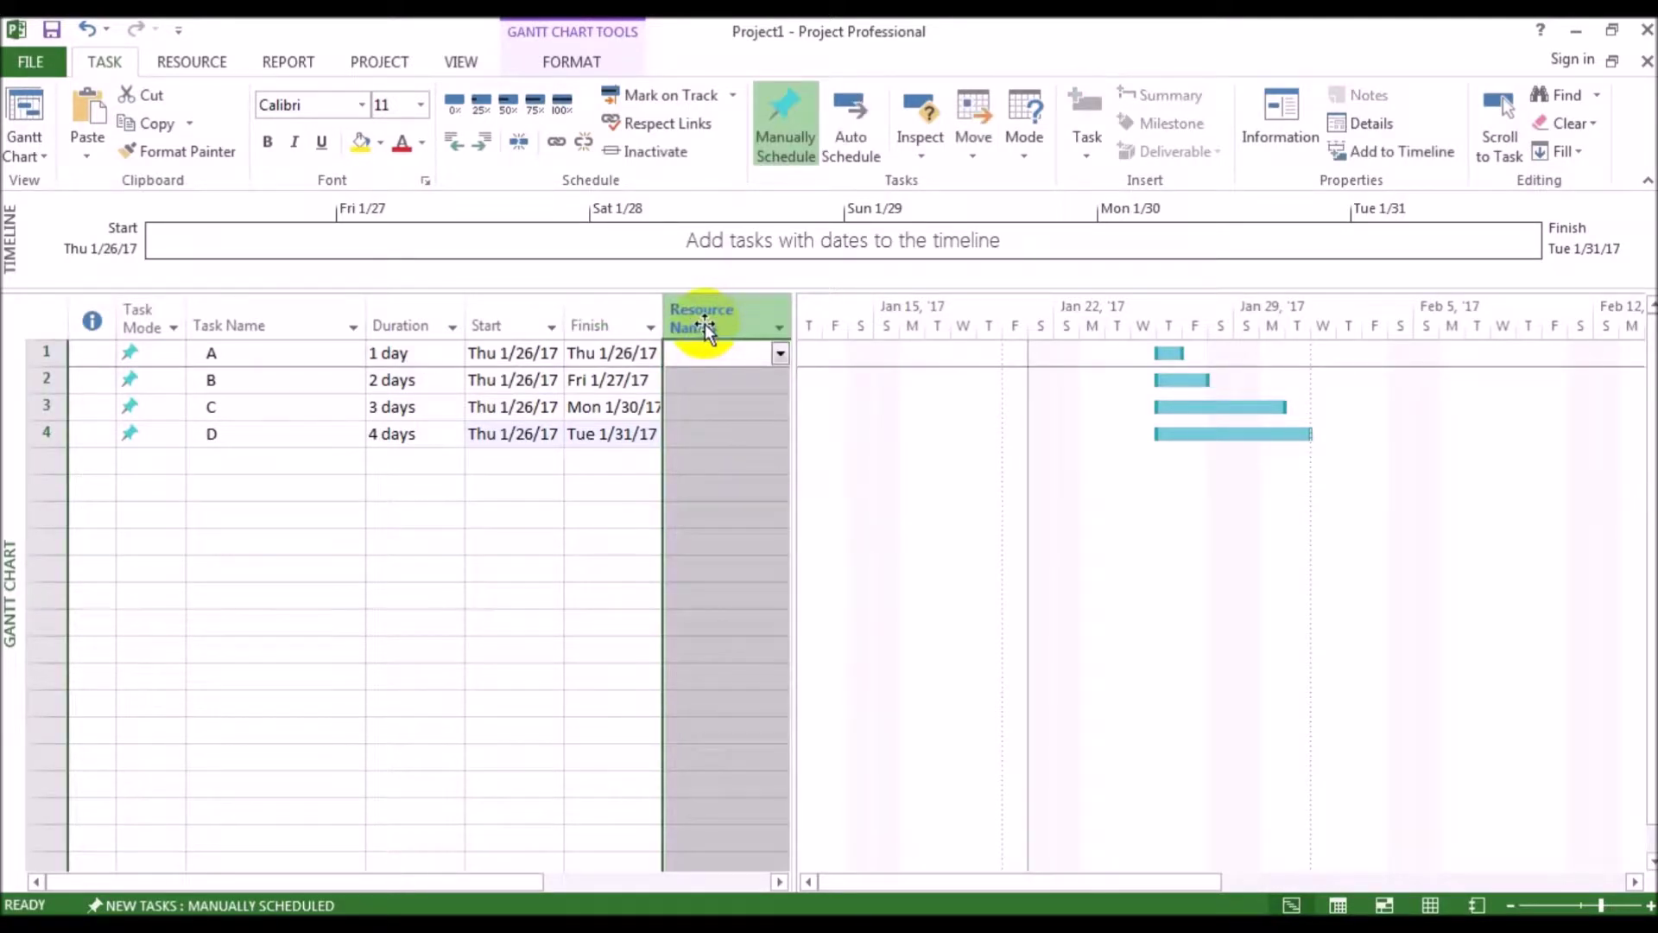
Insert a new Predecessors column before Resource Names, right after Finish
{"action": "right_click", "coordinate": [703, 328]}
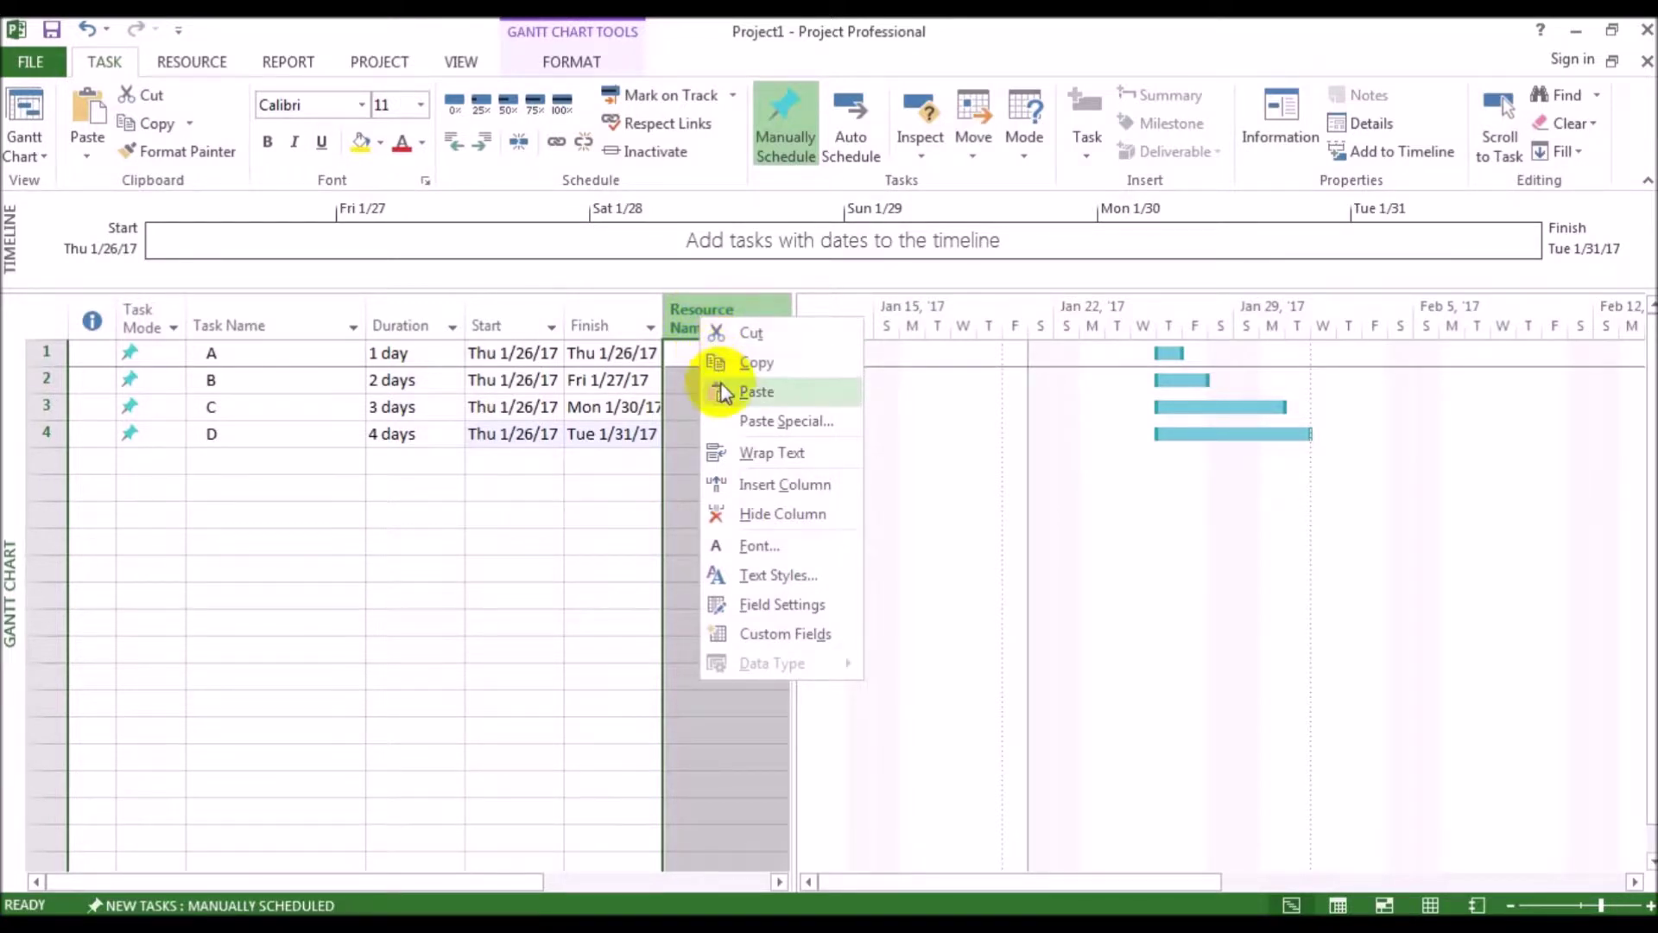
{"action": "left_click", "coordinate": [741, 486]}
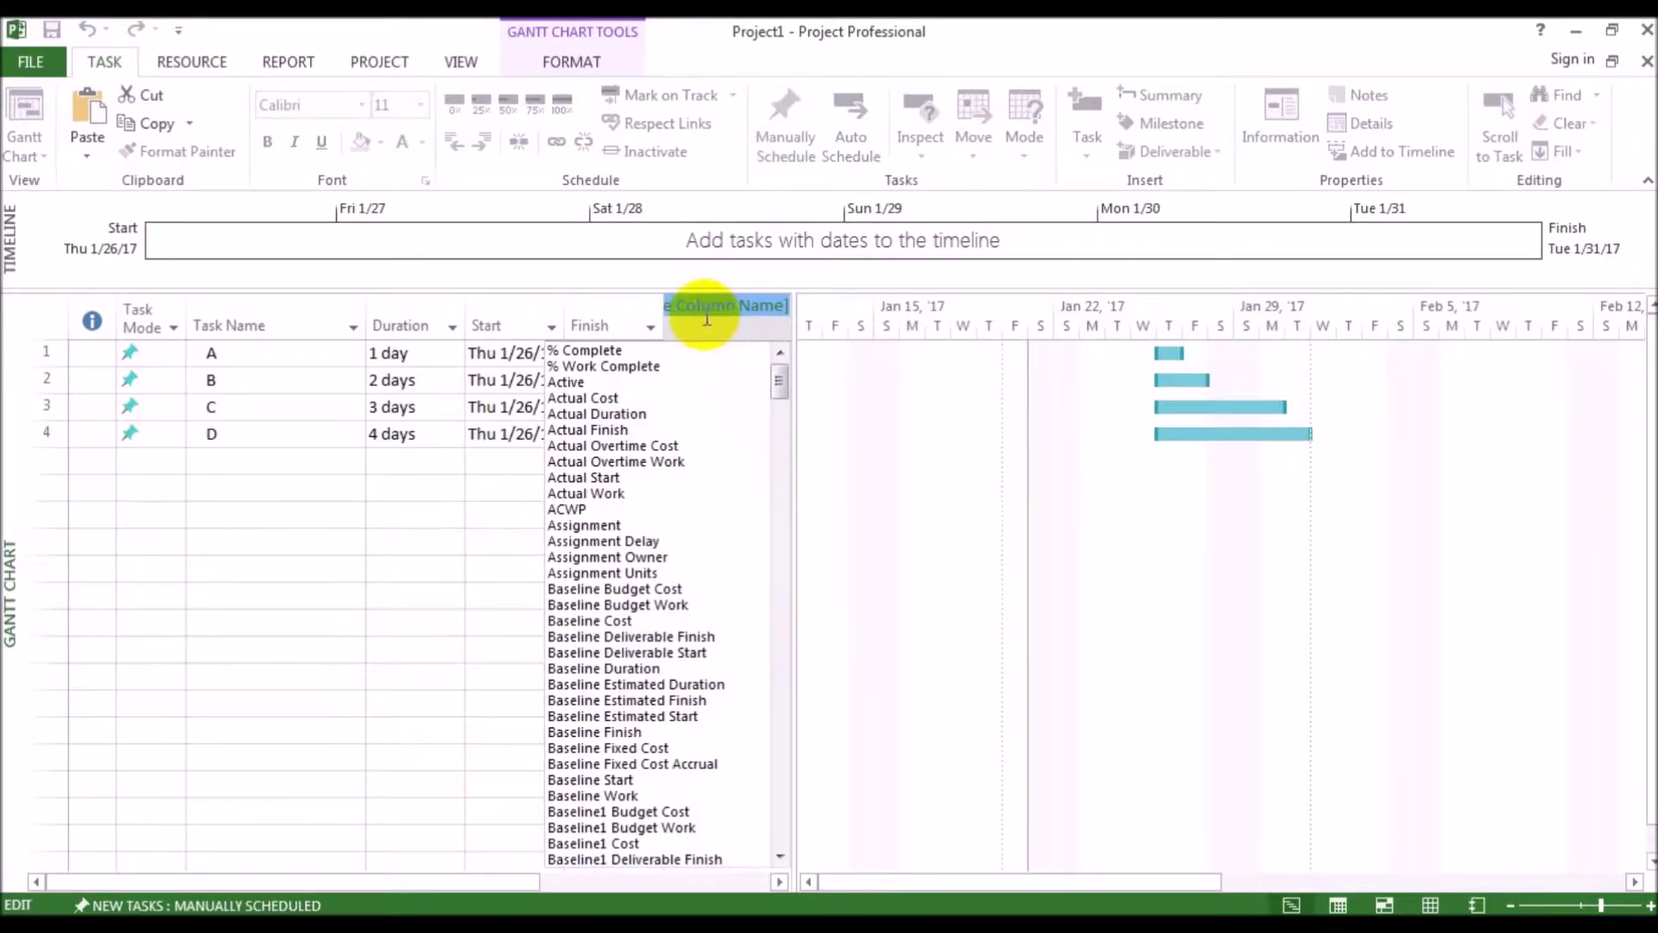
{"action": "type", "text": "Peak"}
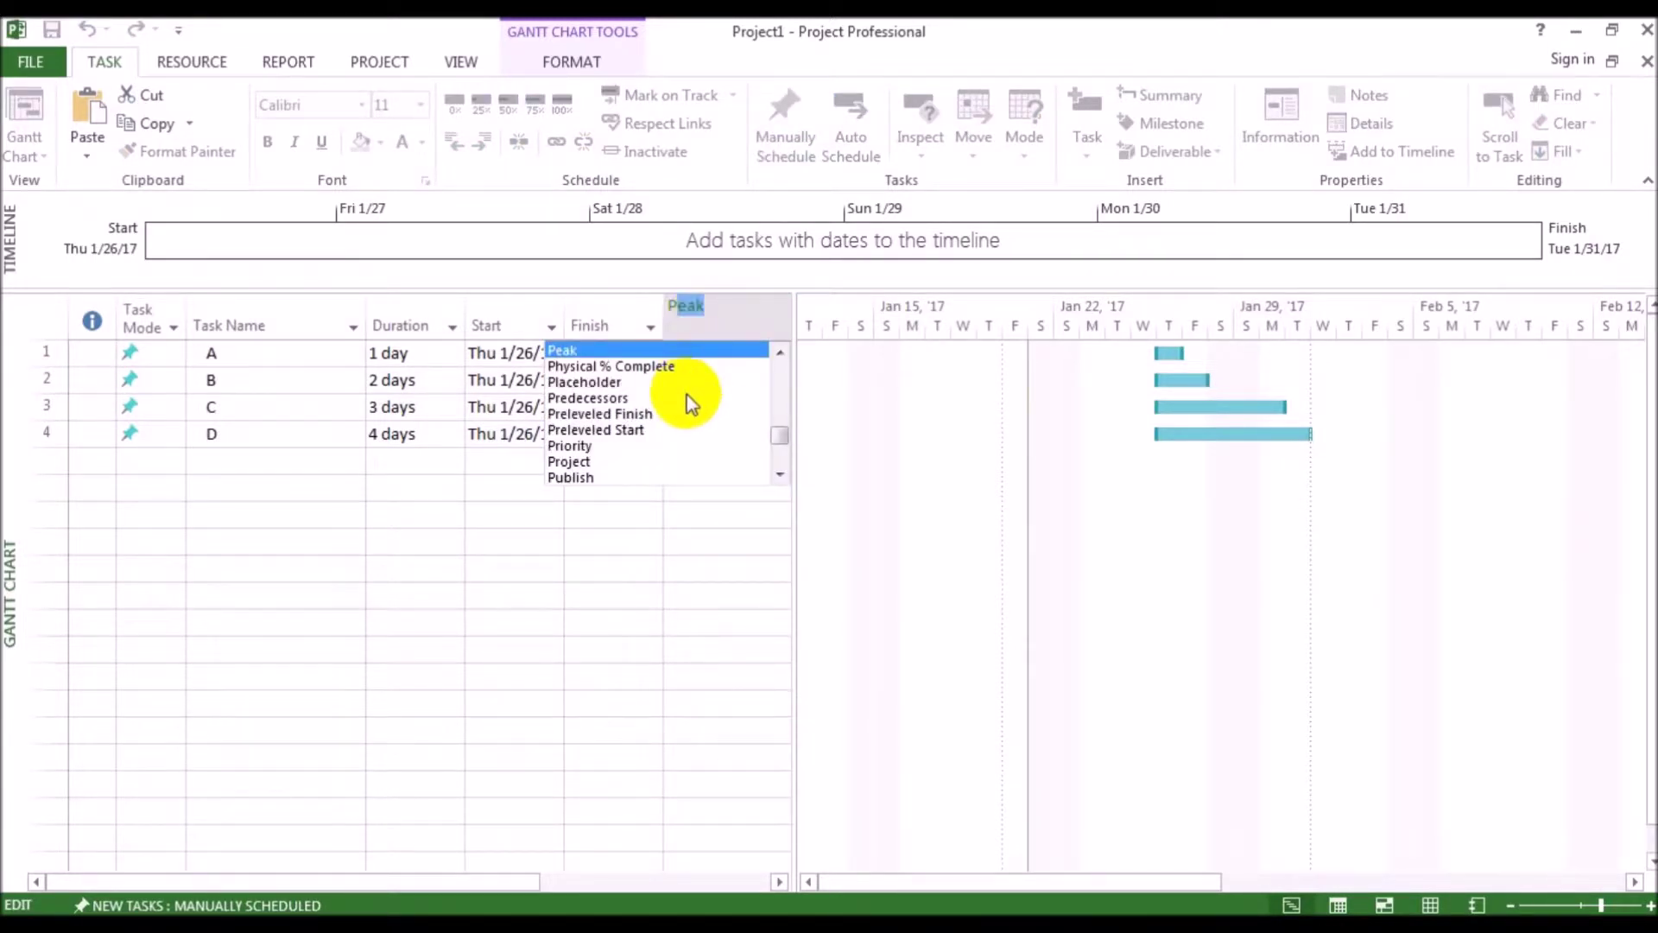
{"action": "left_click", "coordinate": [610, 399]}
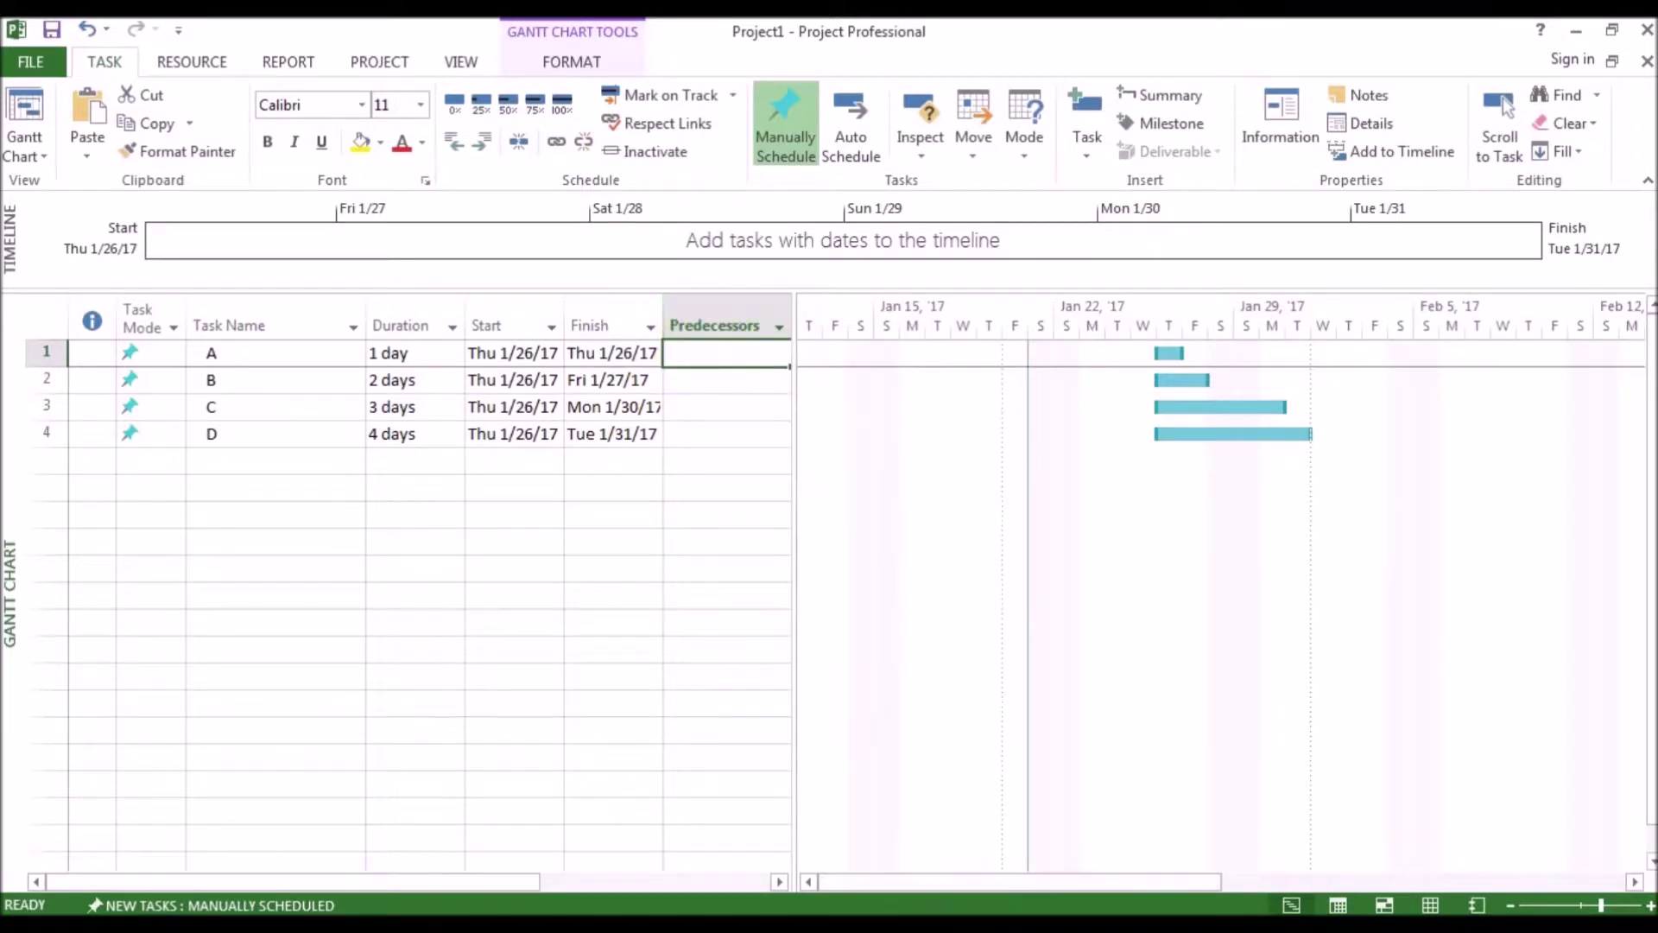
{"action": "left_click", "coordinate": [712, 502]}
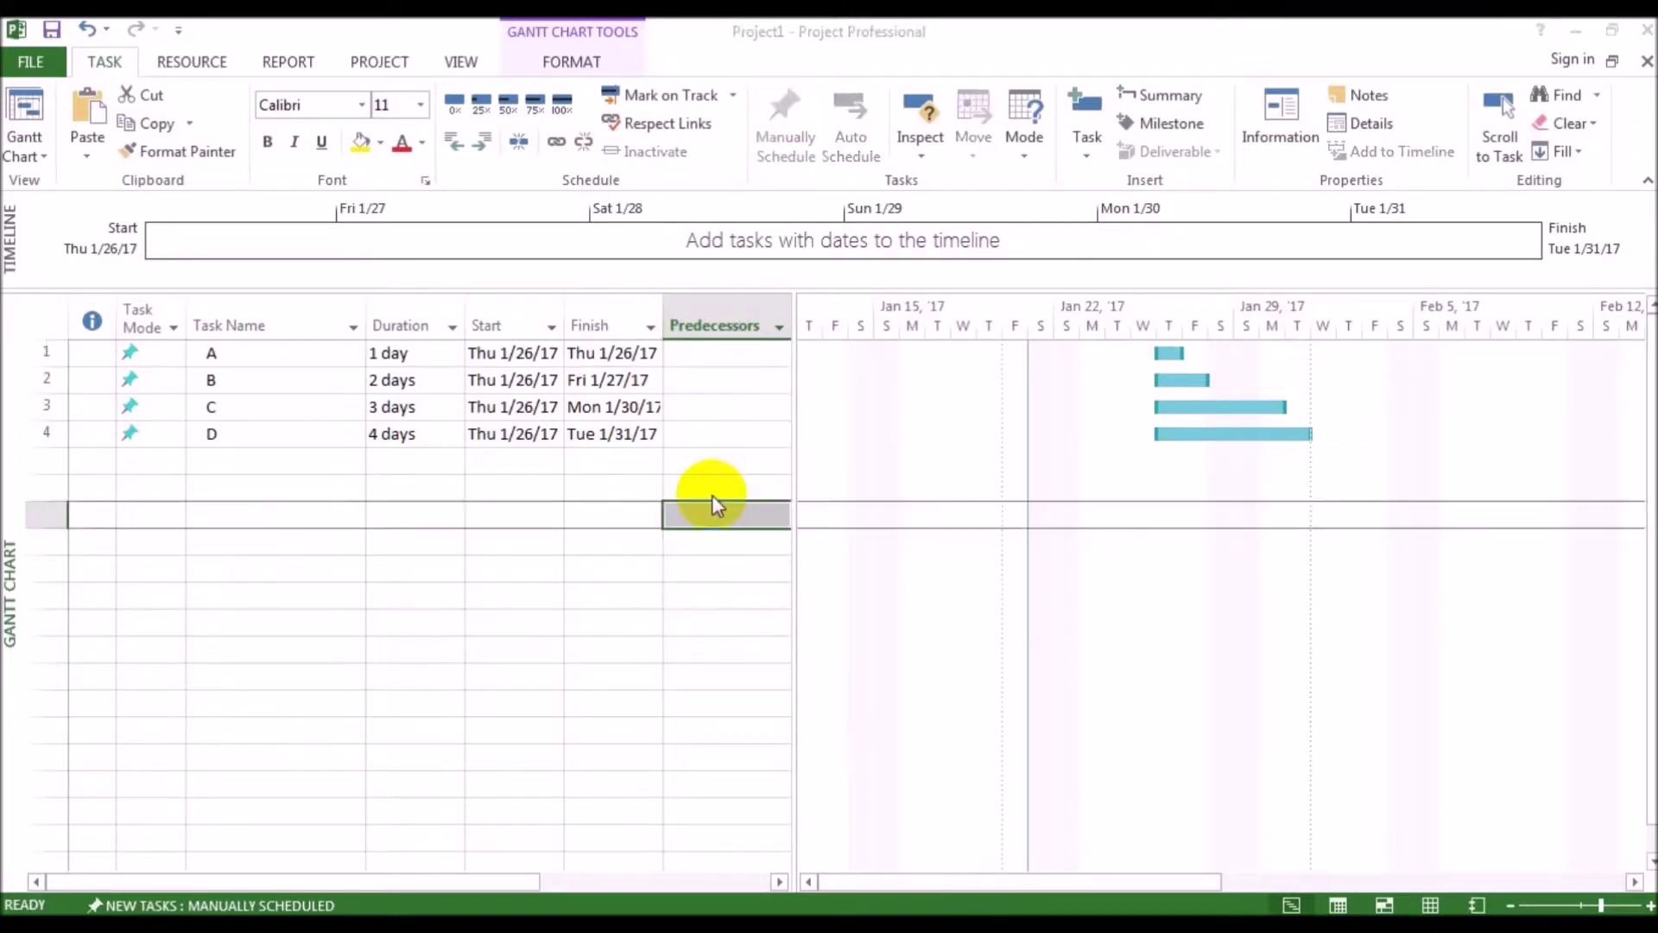
{"action": "left_click", "coordinate": [724, 350]}
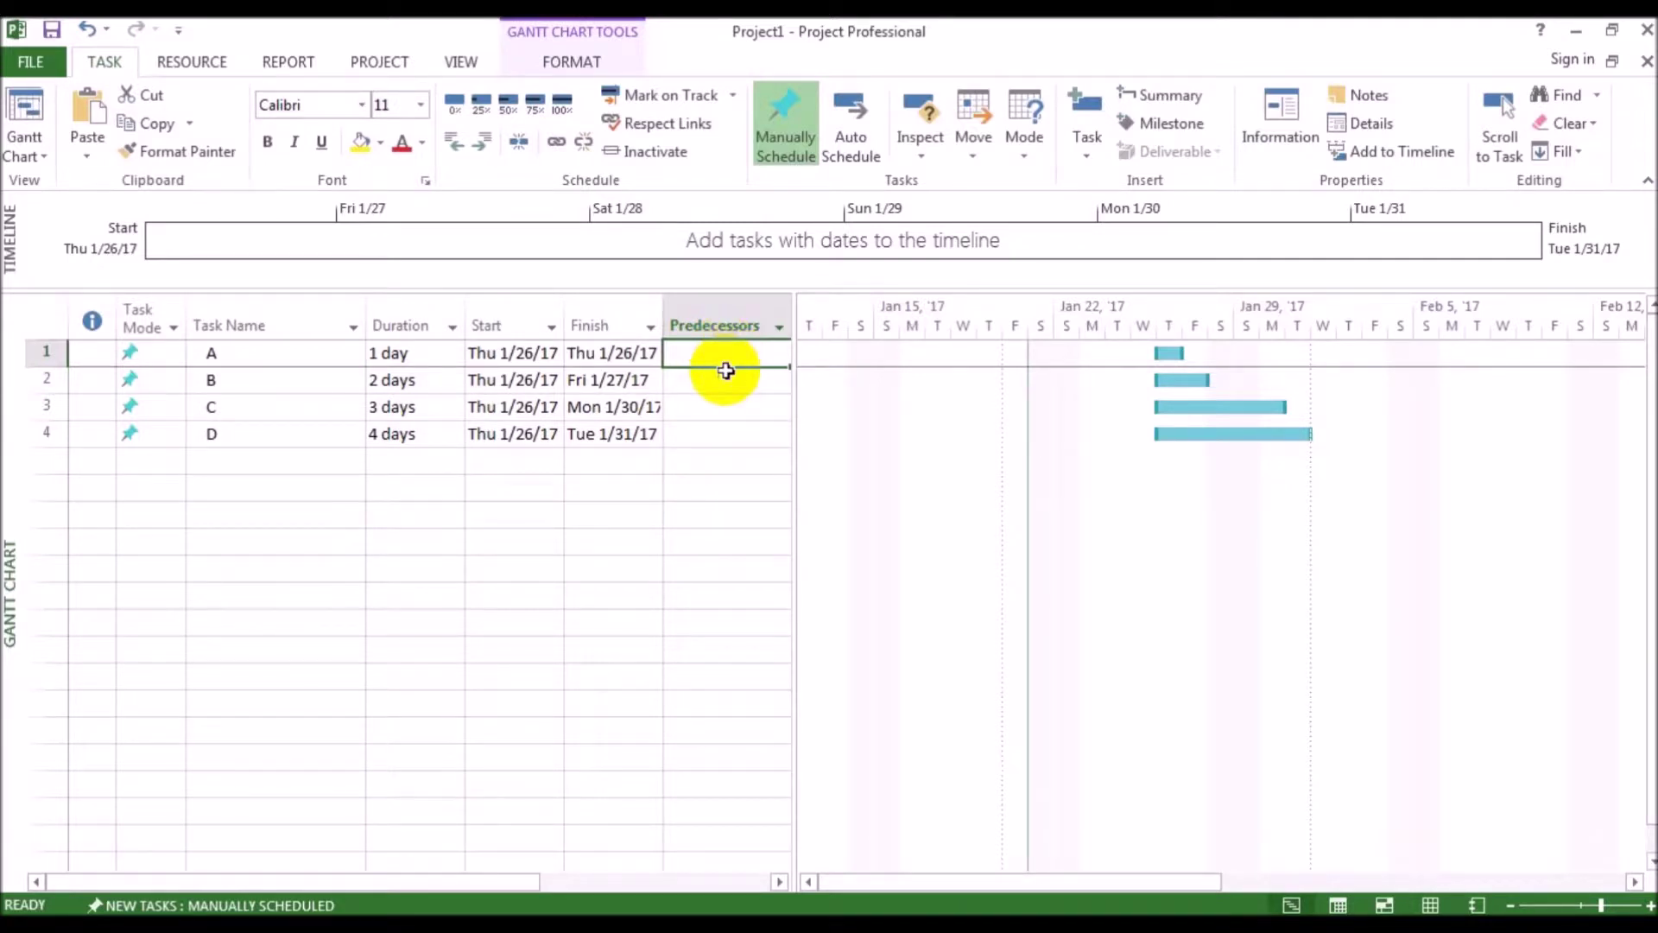
{"action": "left_click", "coordinate": [729, 378]}
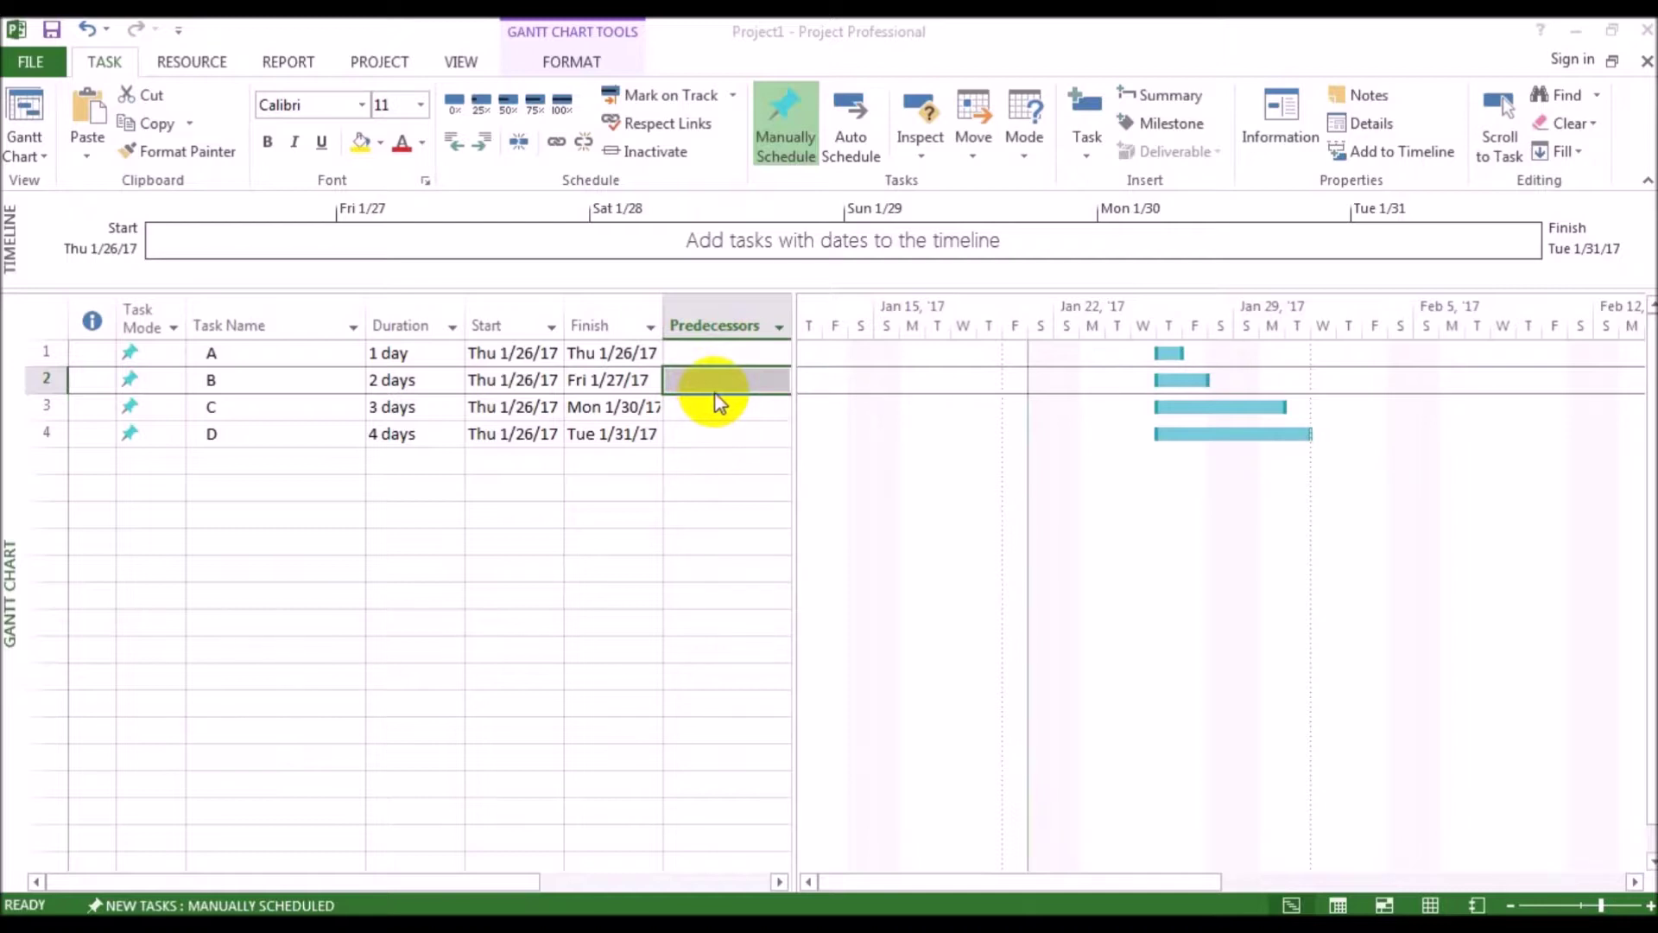
{"action": "left_click", "coordinate": [47, 352]}
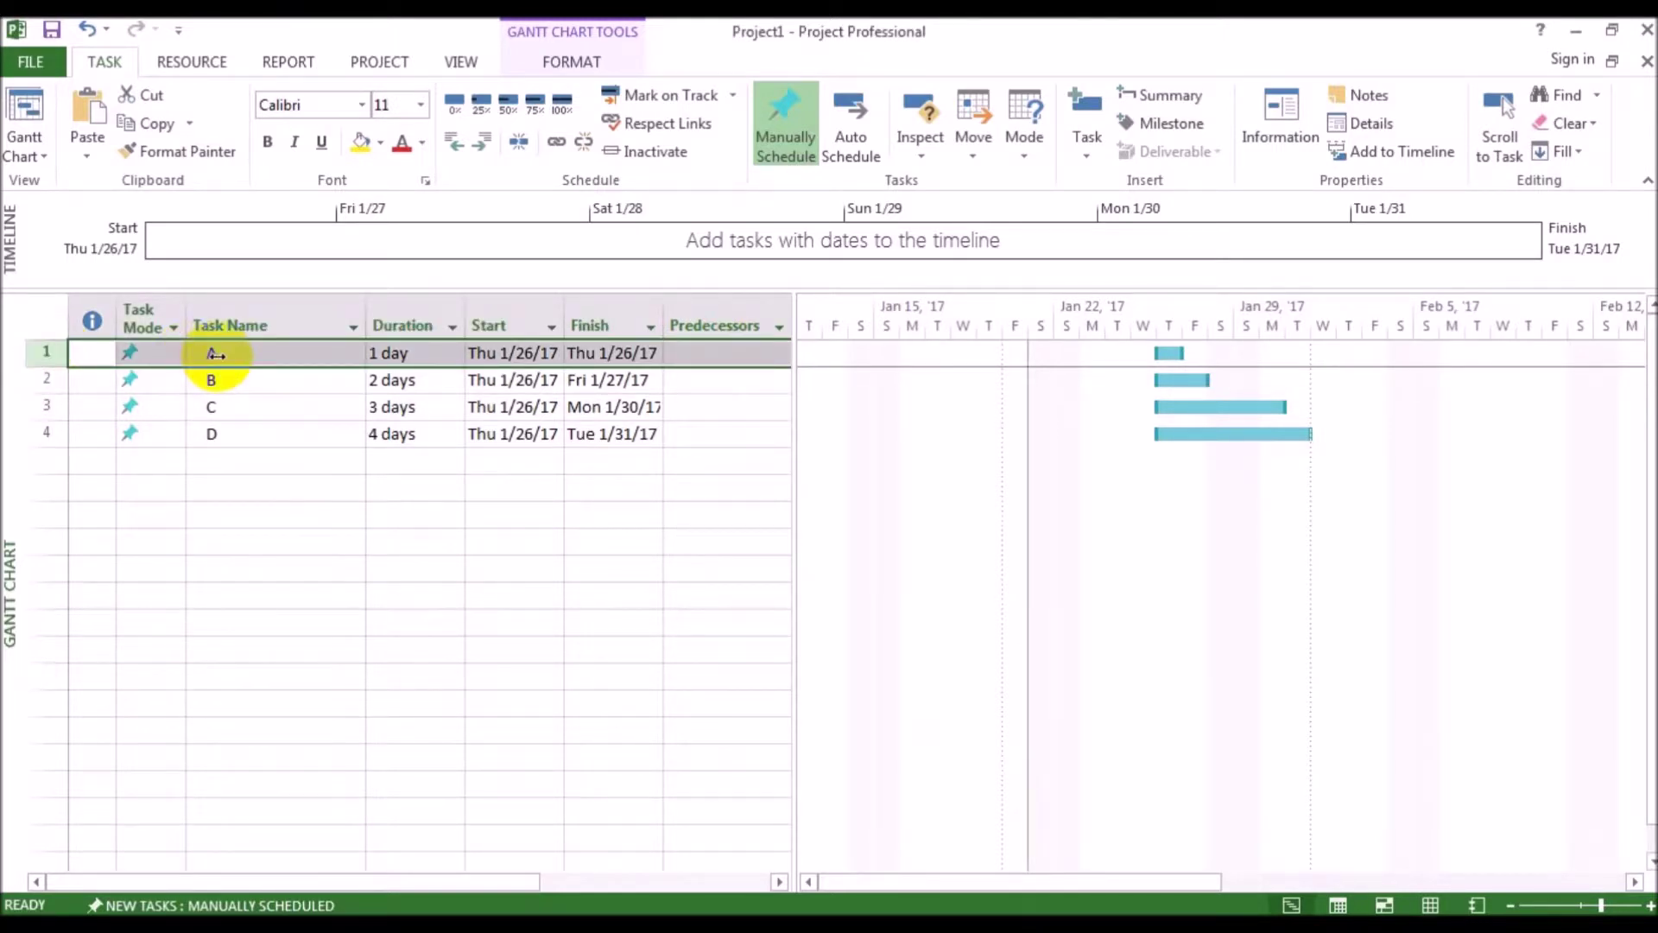
{"action": "left_click", "coordinate": [59, 380]}
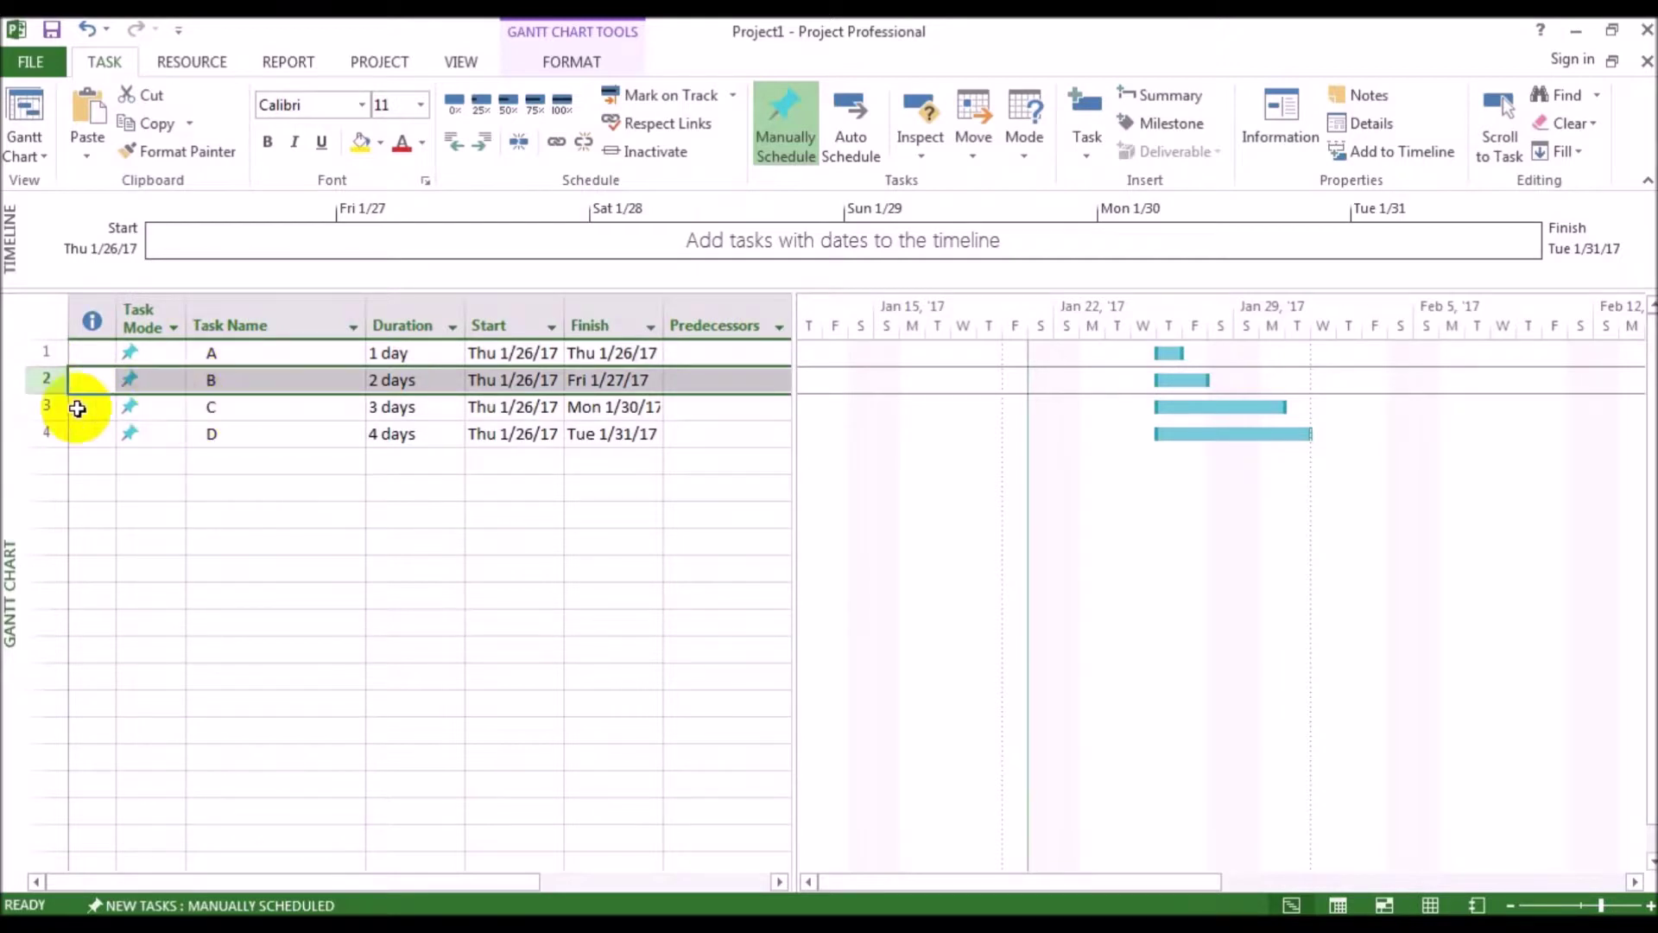
{"action": "left_click", "coordinate": [51, 404]}
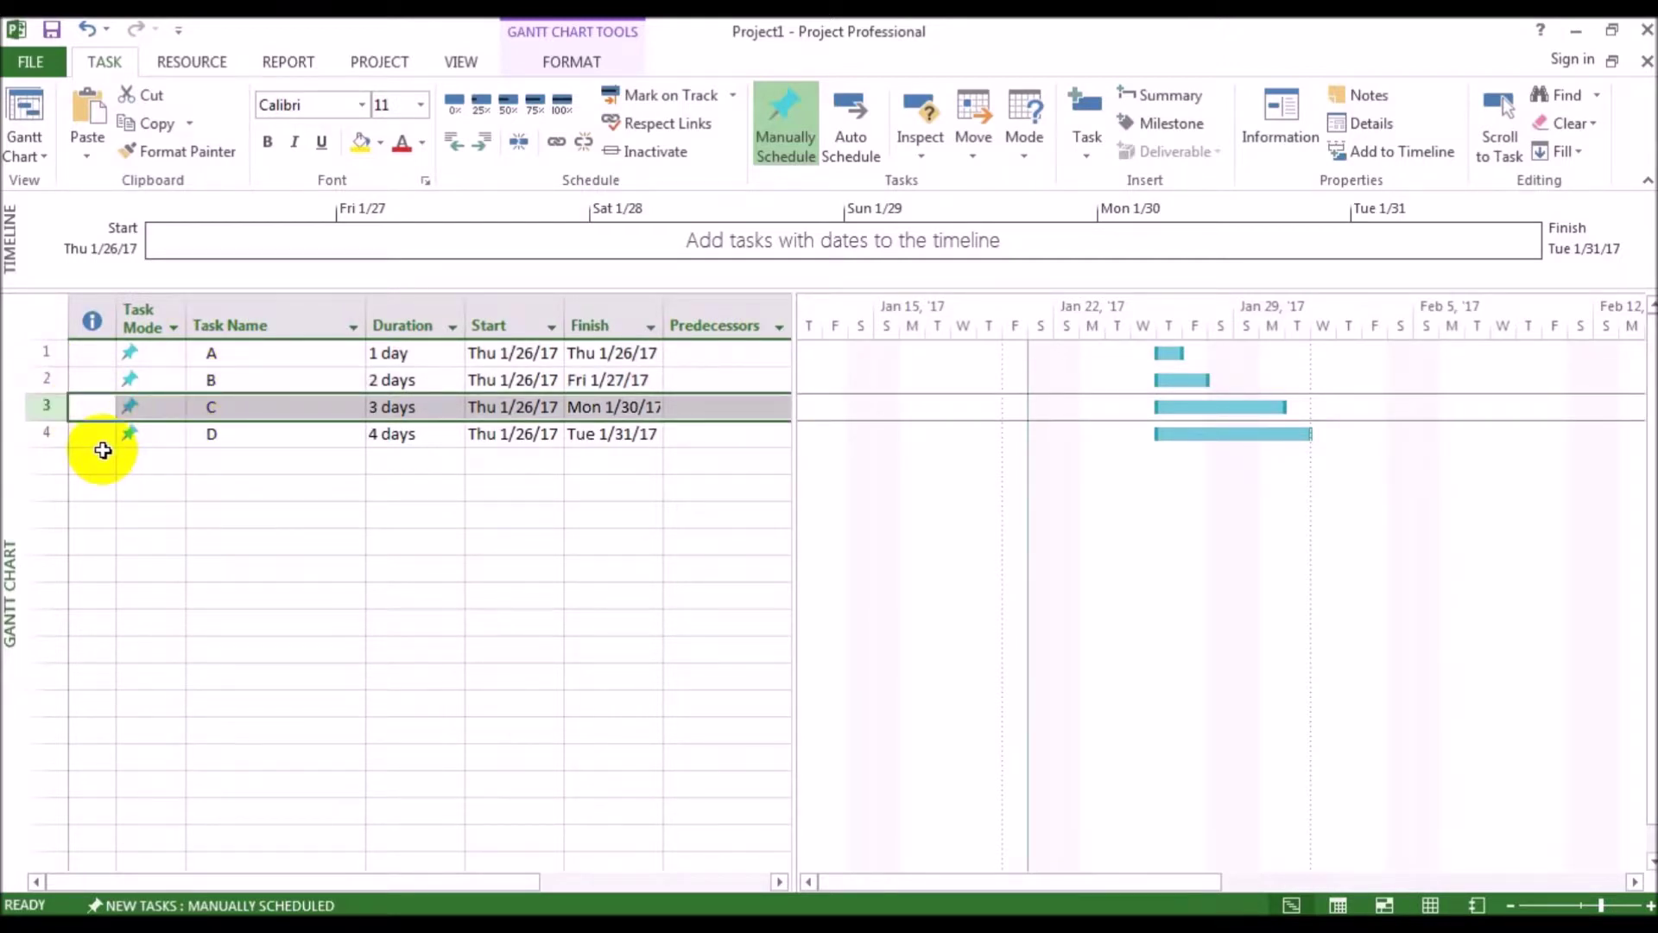
{"action": "left_click", "coordinate": [45, 432]}
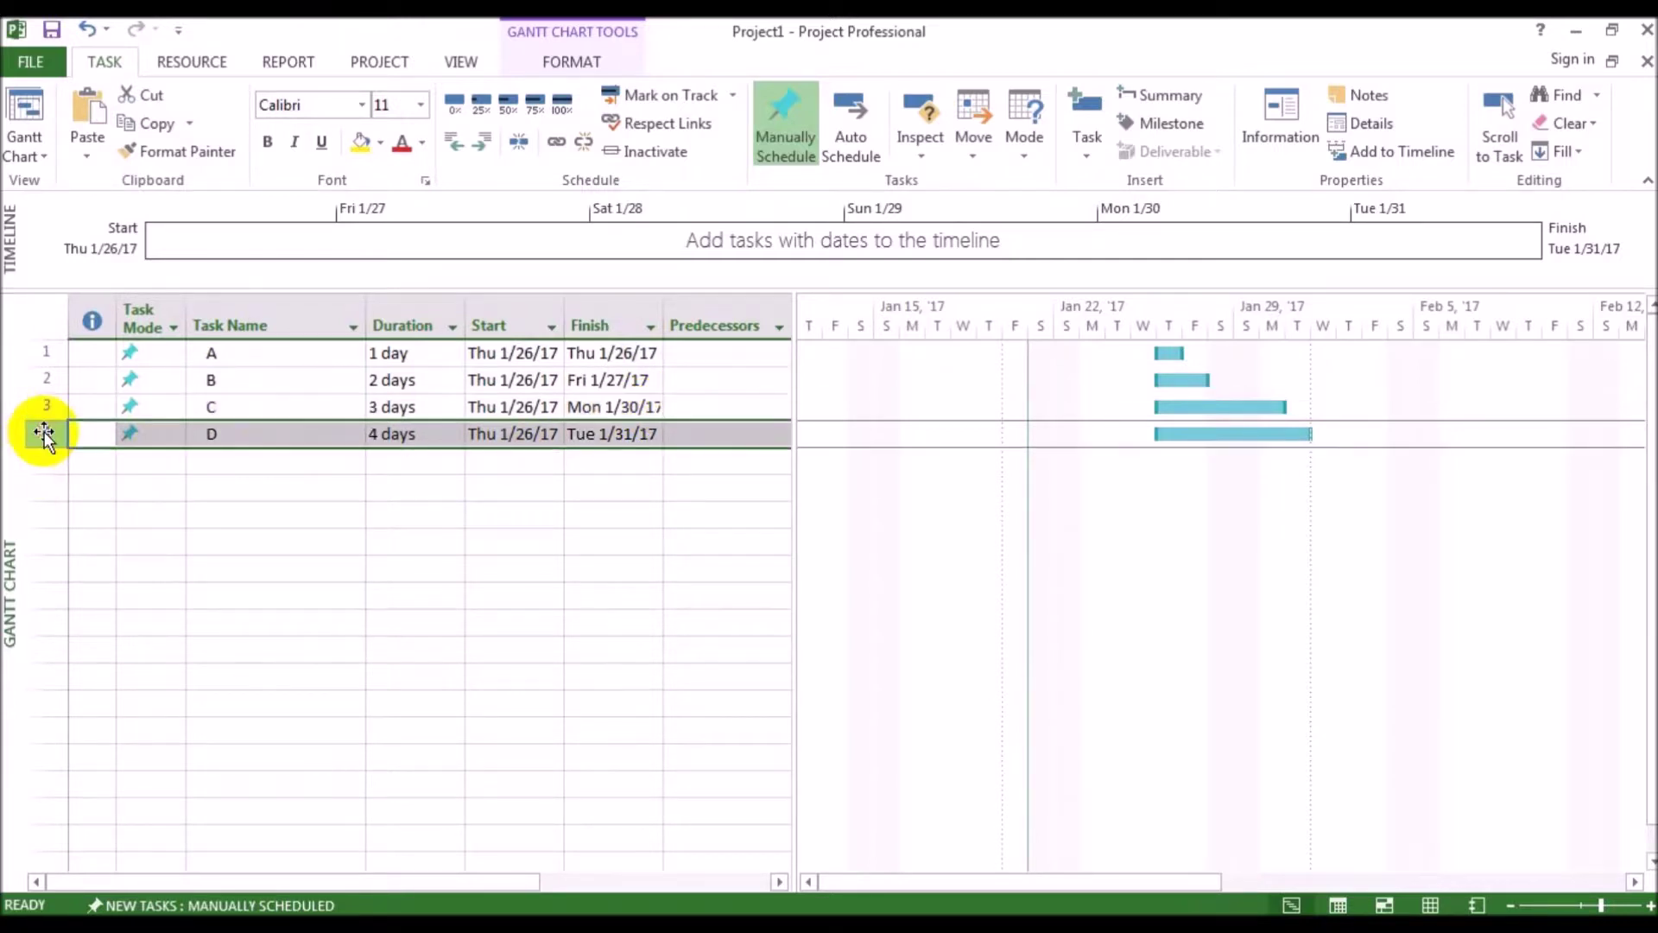
{"action": "left_click", "coordinate": [710, 379]}
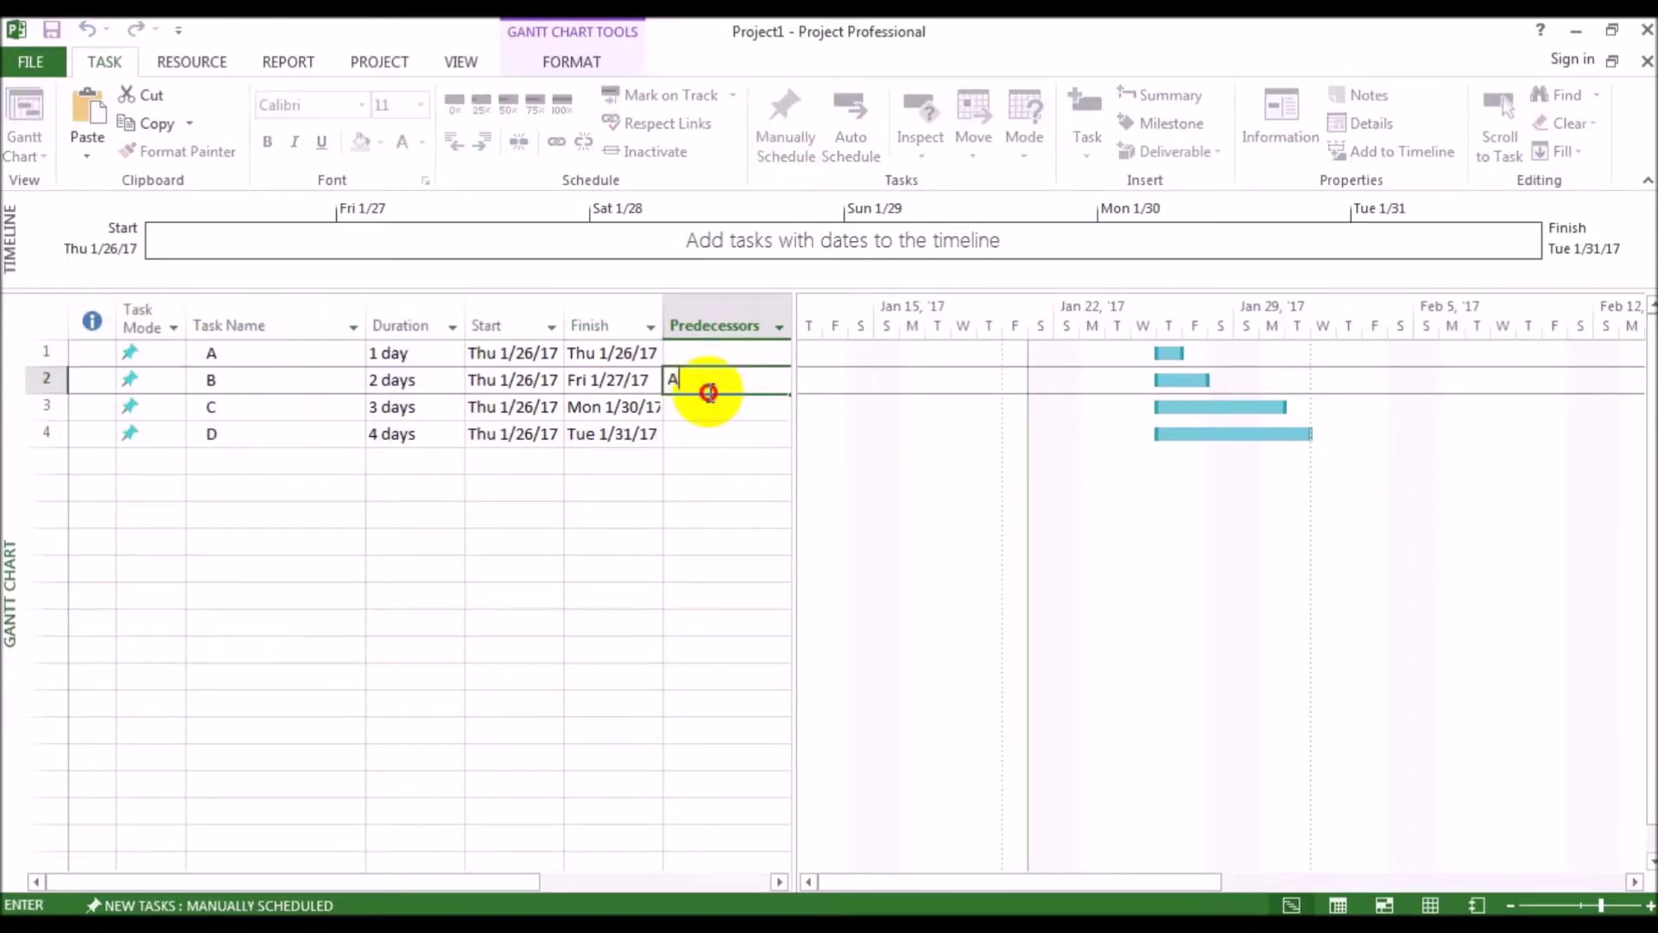
{"action": "key", "text": "Return"}
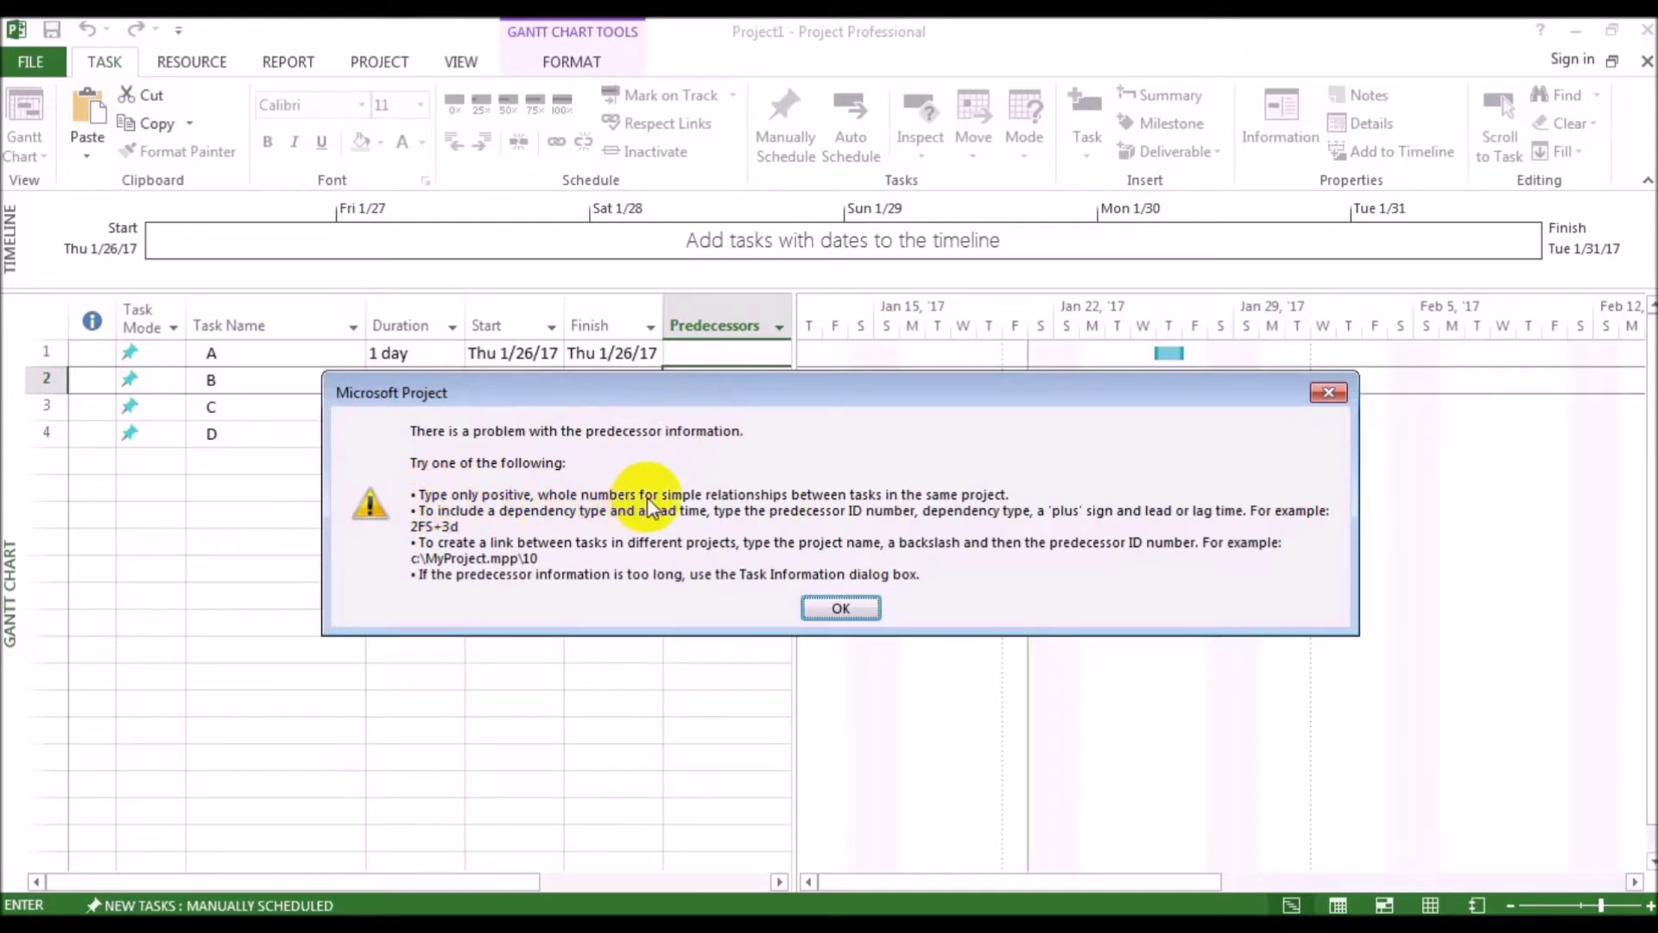
{"action": "left_click", "coordinate": [836, 607]}
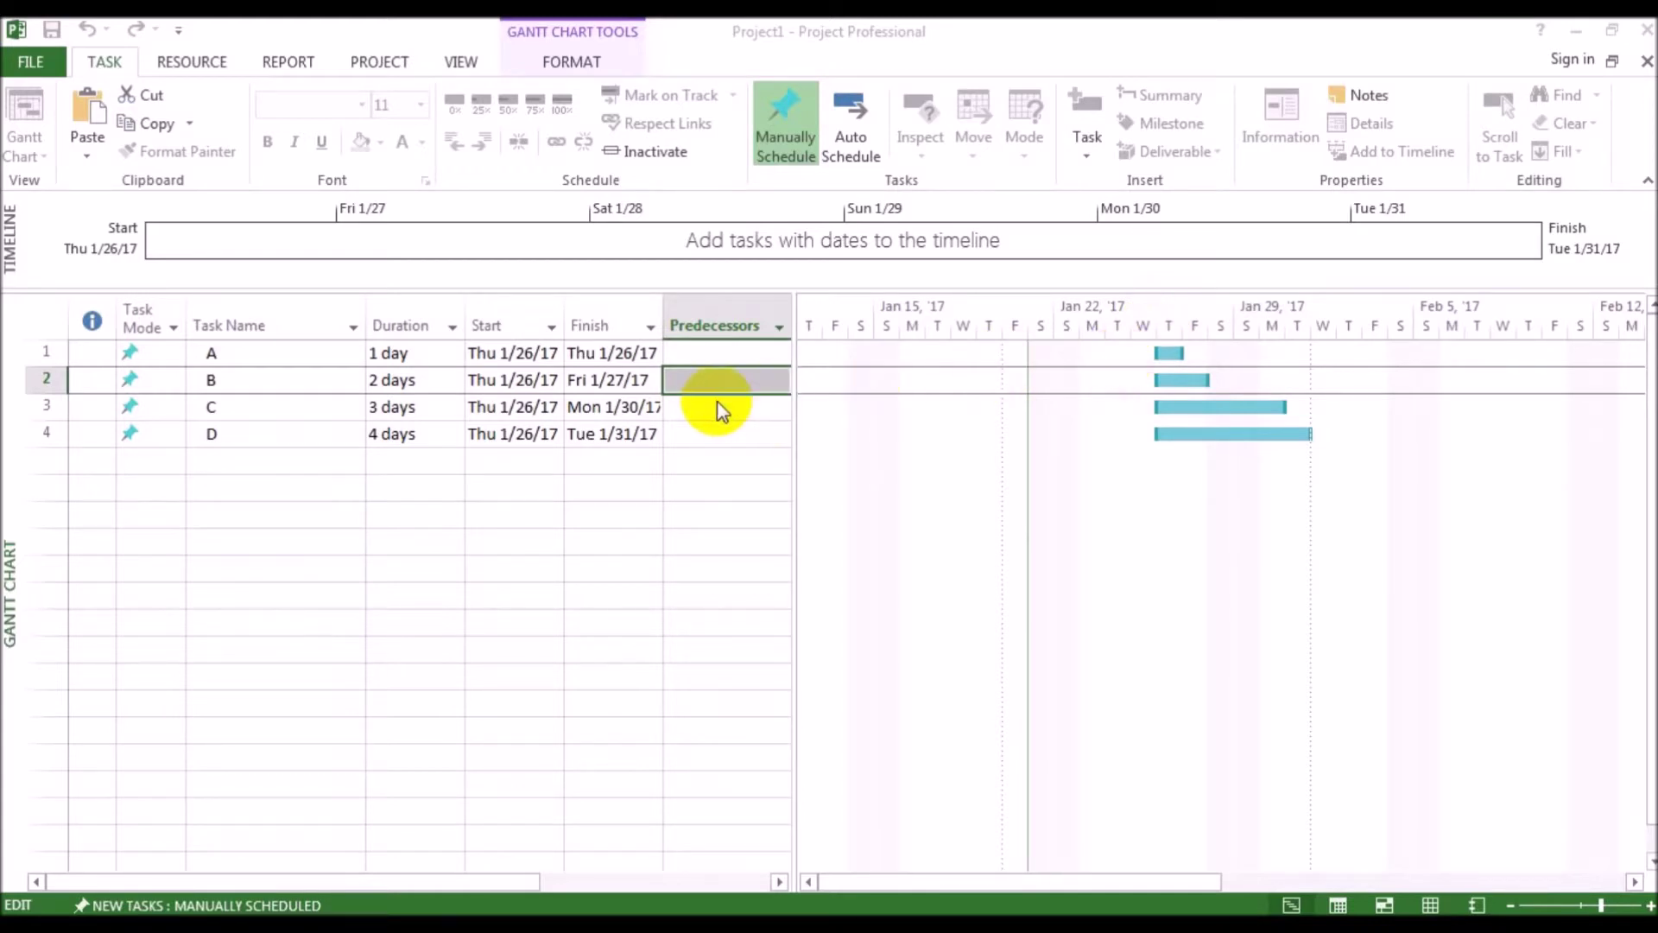
{"action": "left_click", "coordinate": [235, 367]}
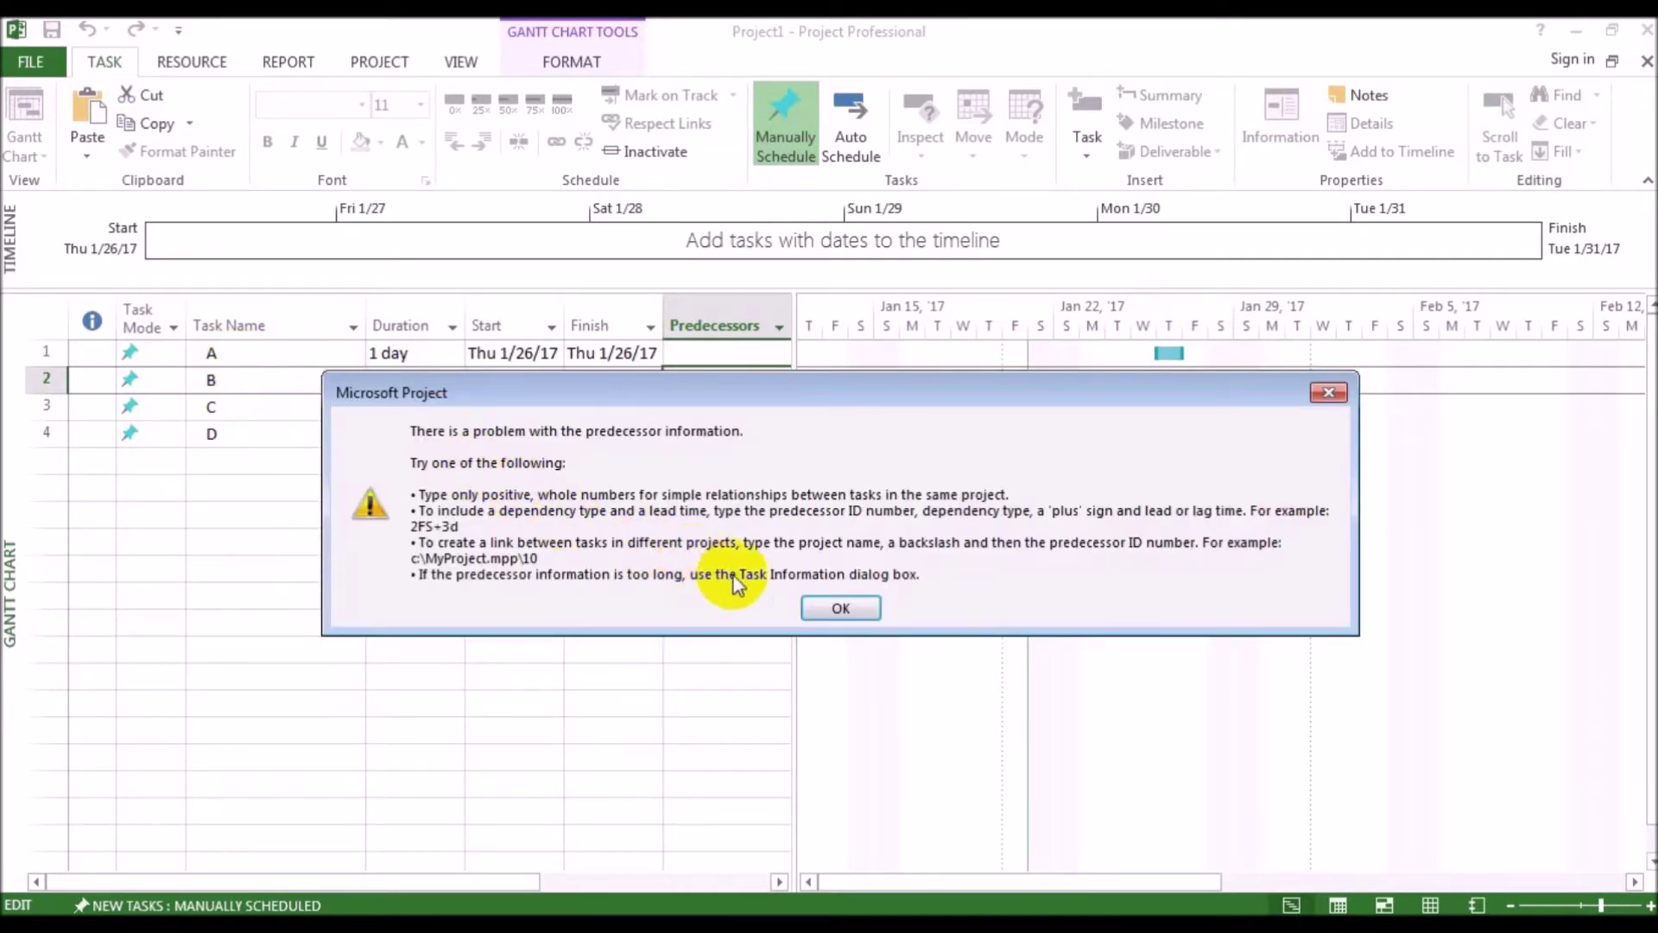
{"action": "left_click", "coordinate": [814, 606]}
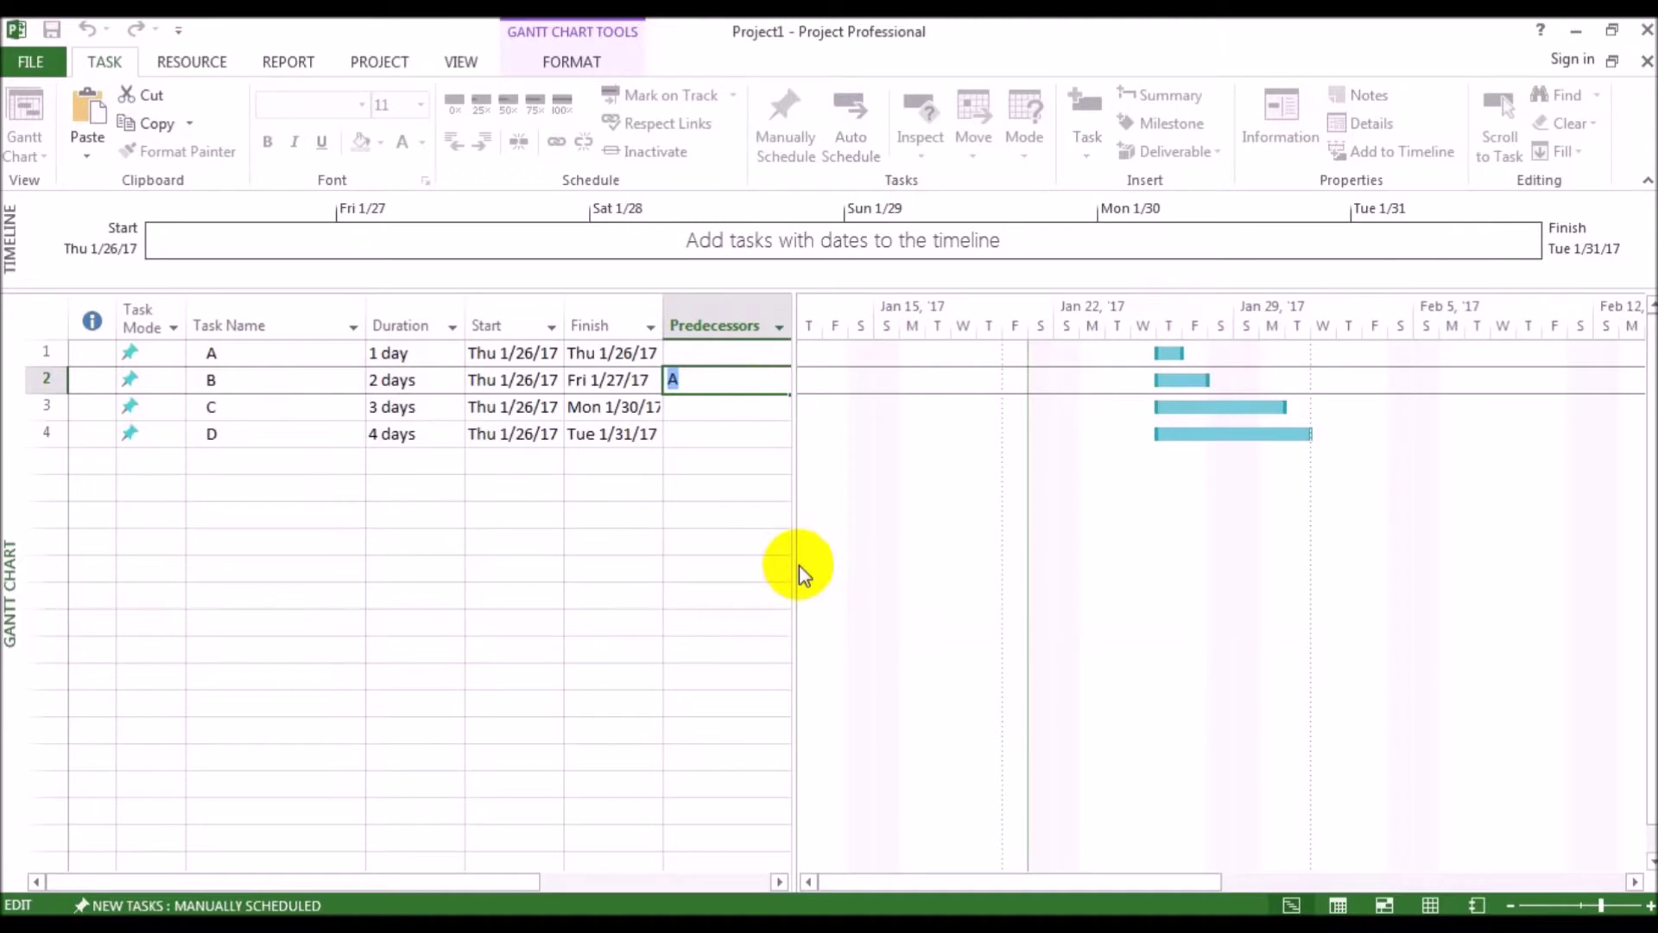
{"action": "key", "text": "Escape"}
Enter 1 as task C's predecessor so C shifts to Fri 1/27/17–Tue 1/31/17
{"action": "left_click", "coordinate": [248, 404]}
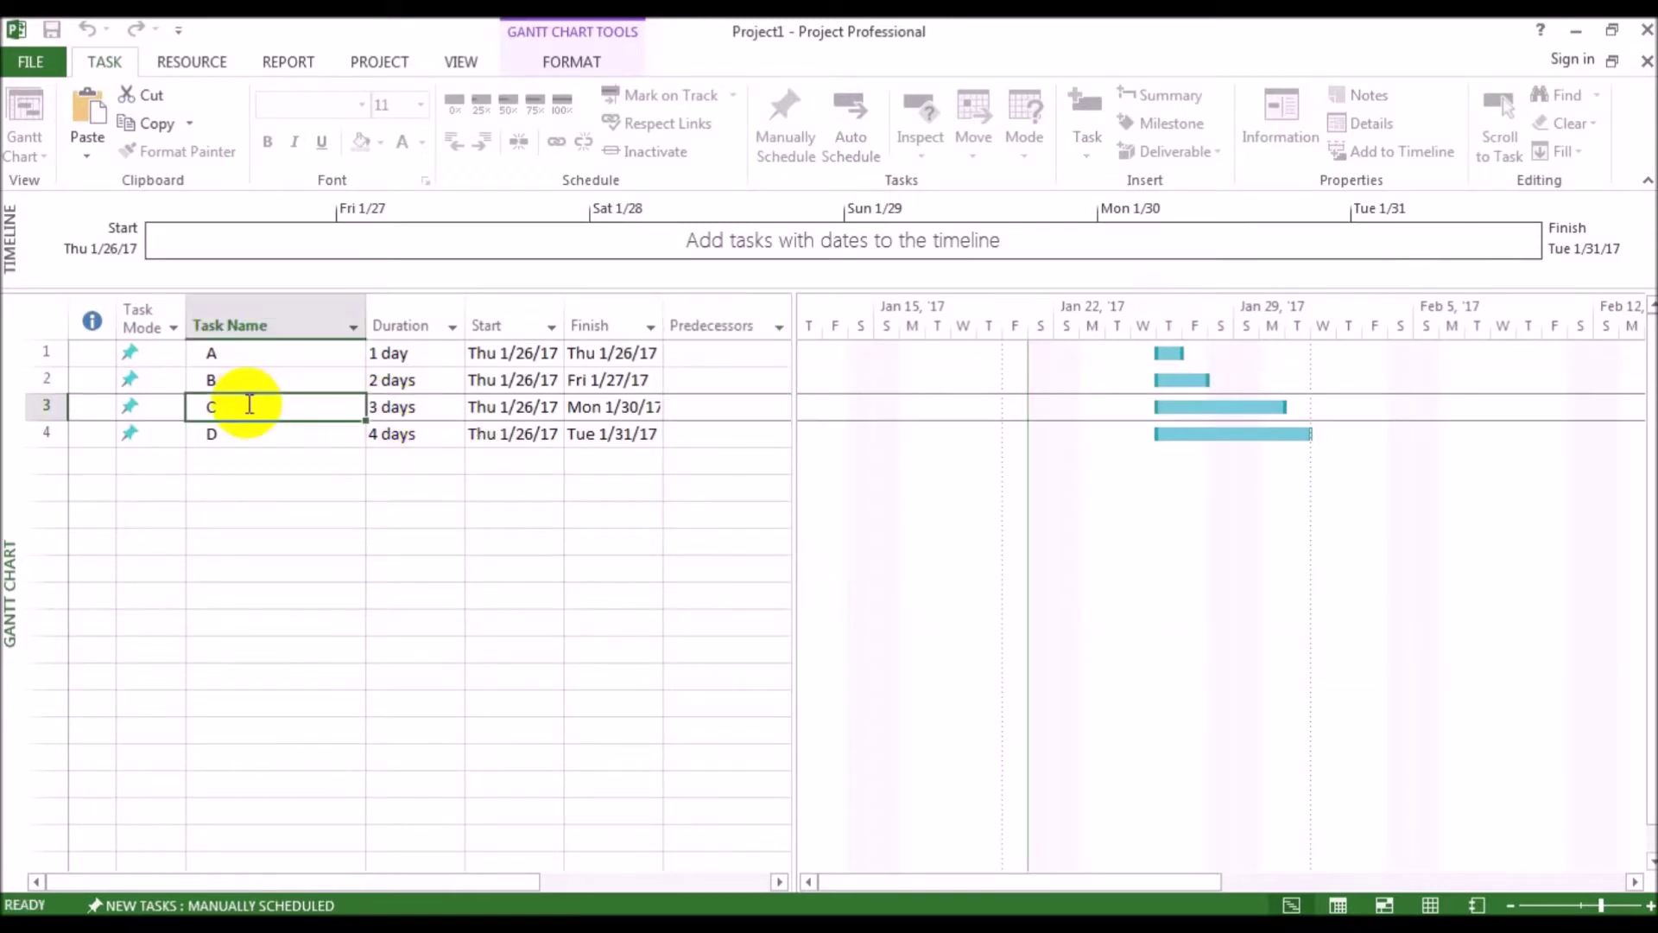
{"action": "left_click", "coordinate": [688, 410]}
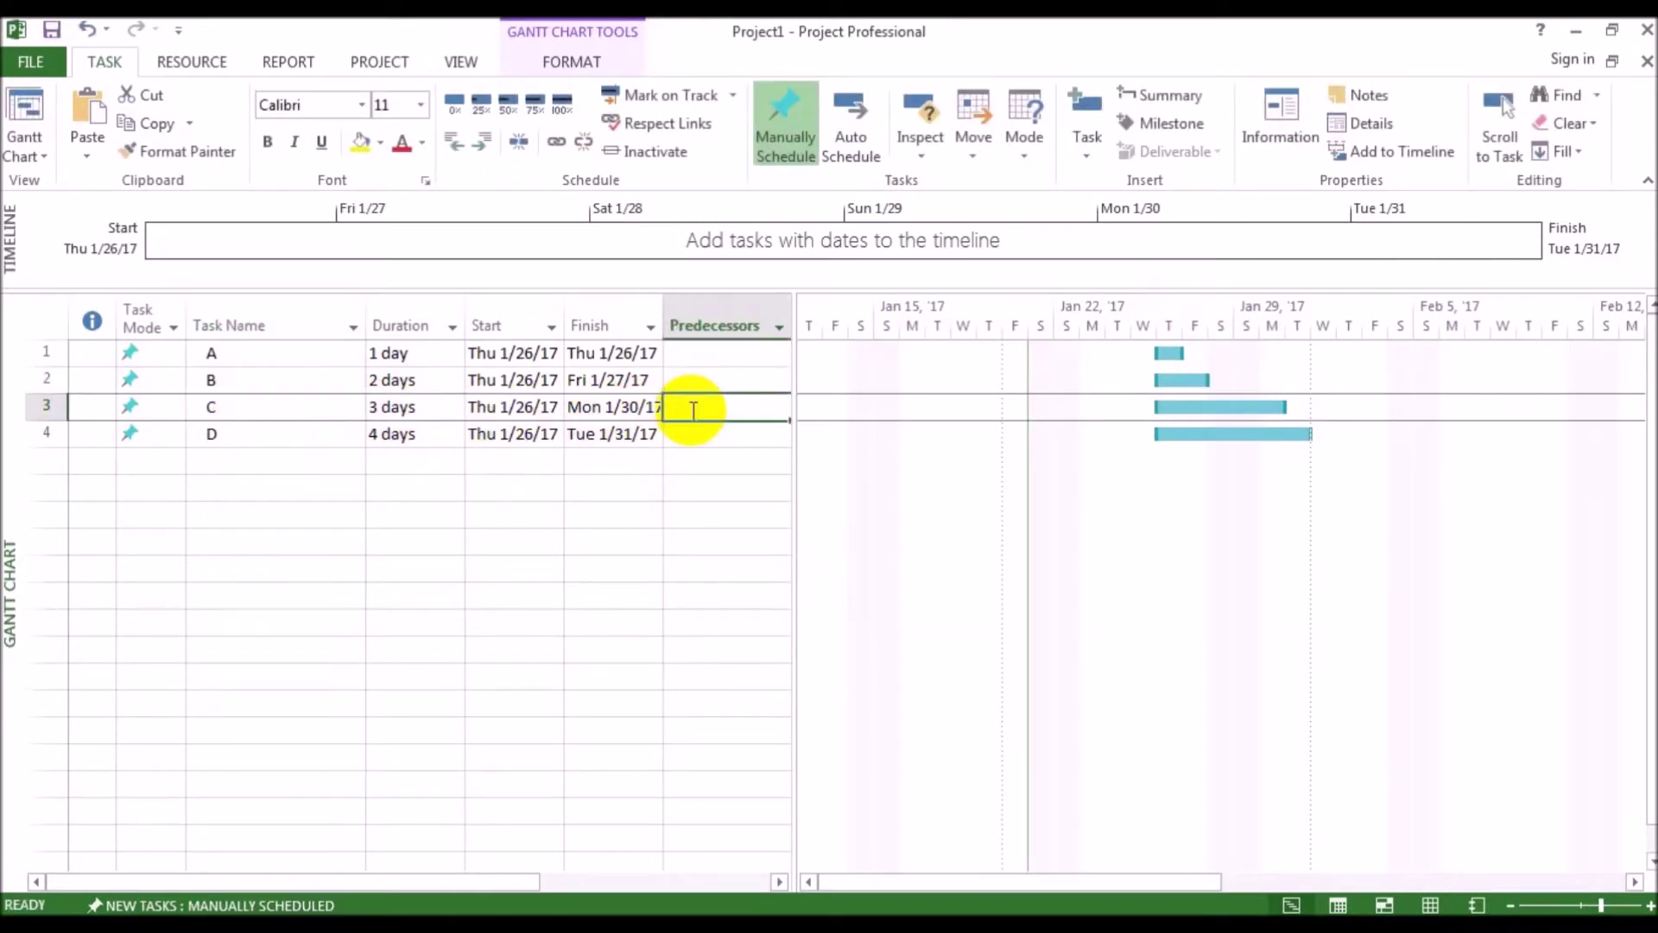
{"action": "type", "text": "1"}
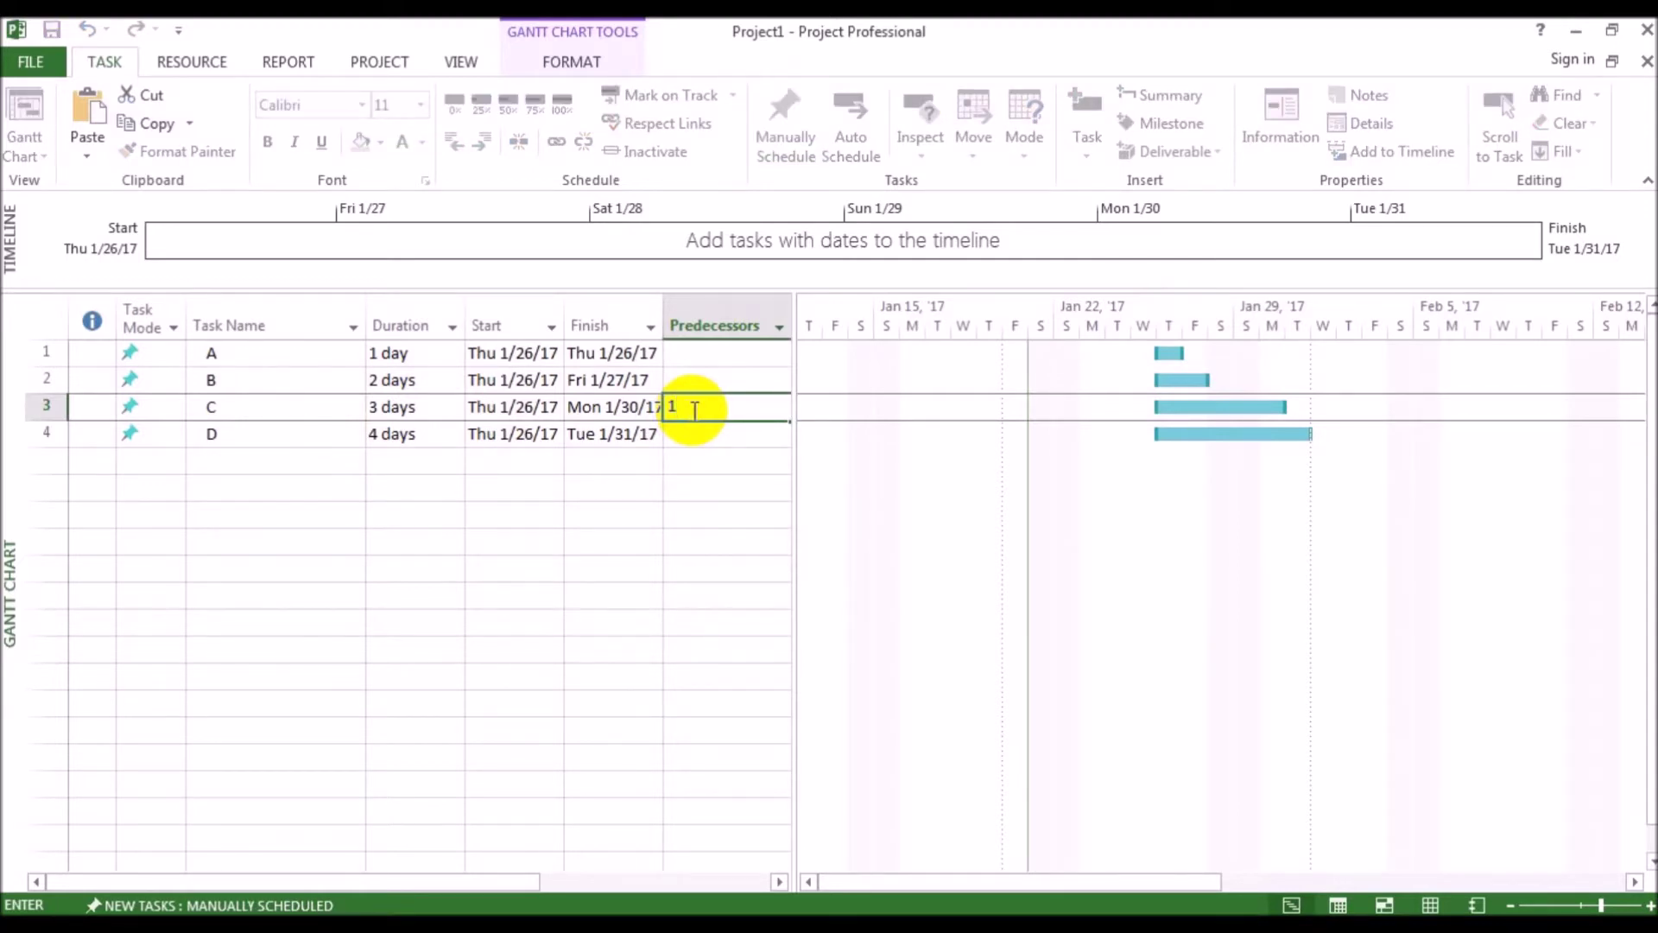
{"action": "left_click", "coordinate": [215, 360]}
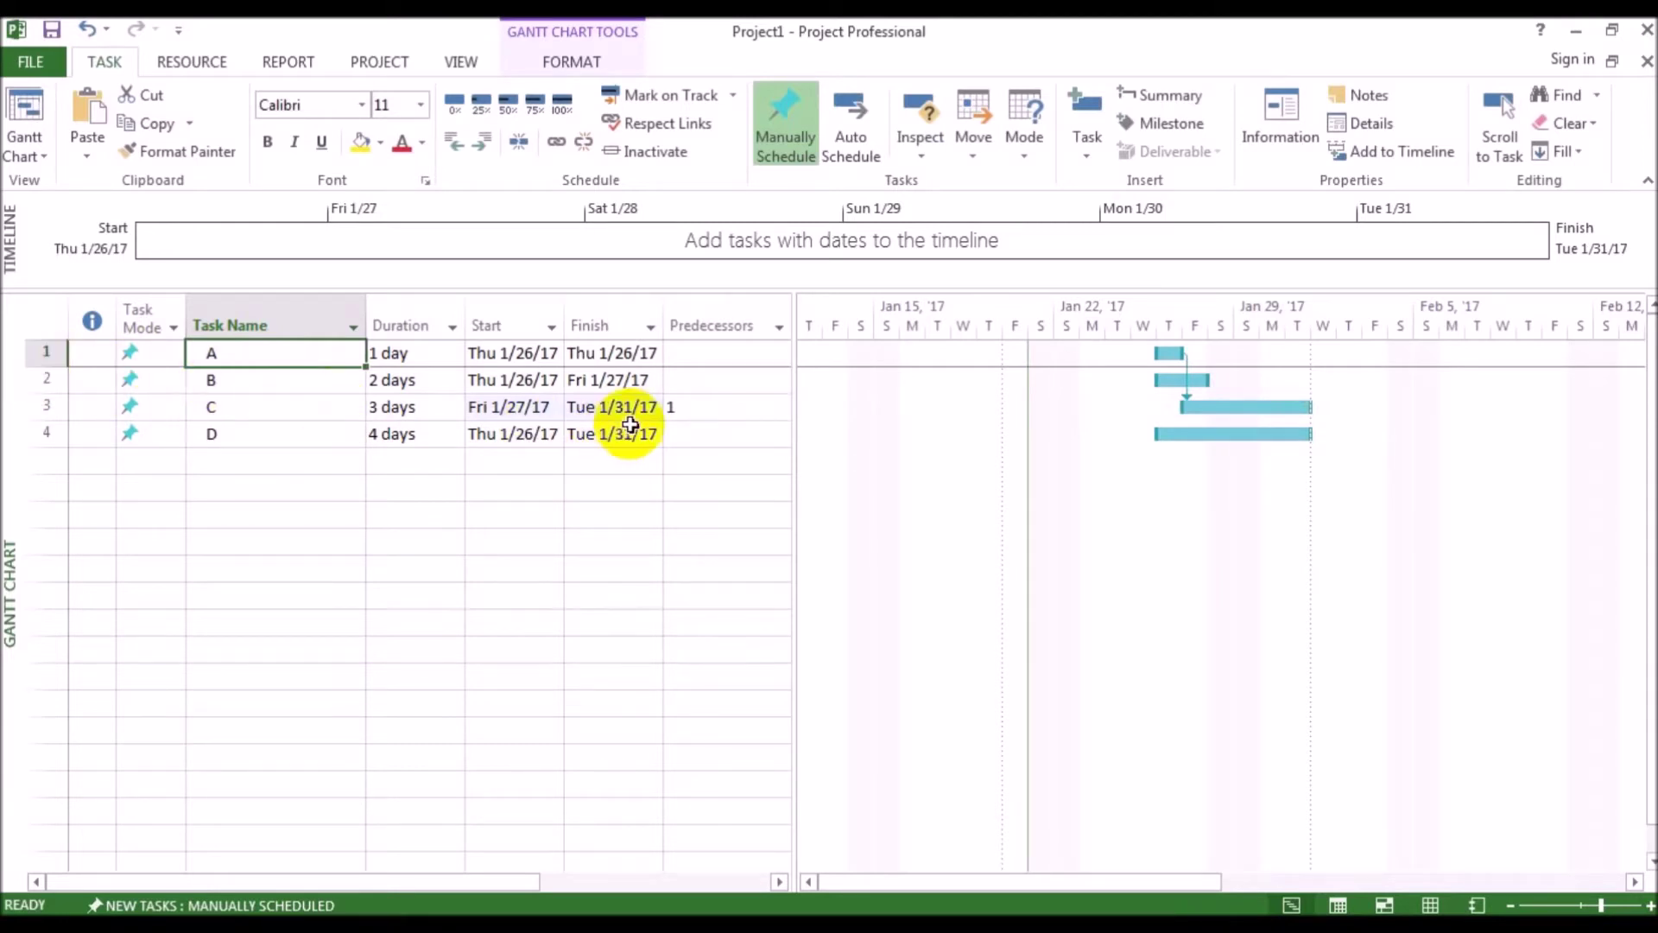
{"action": "left_click", "coordinate": [679, 406]}
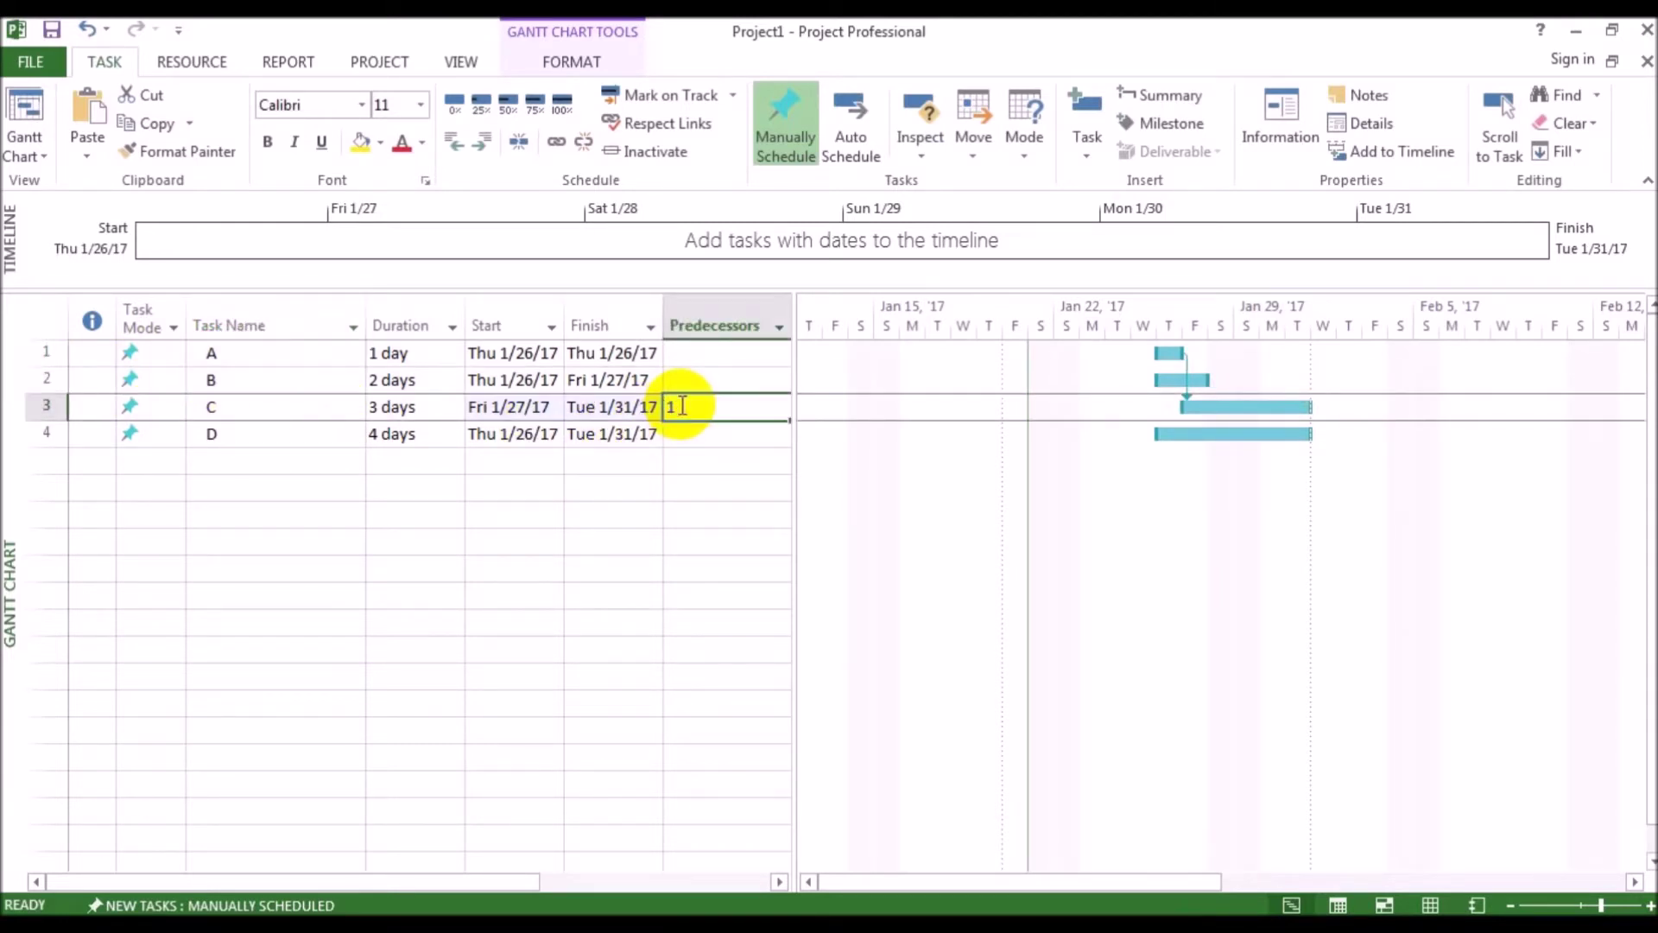
{"action": "mouse_move", "coordinate": [1183, 346]}
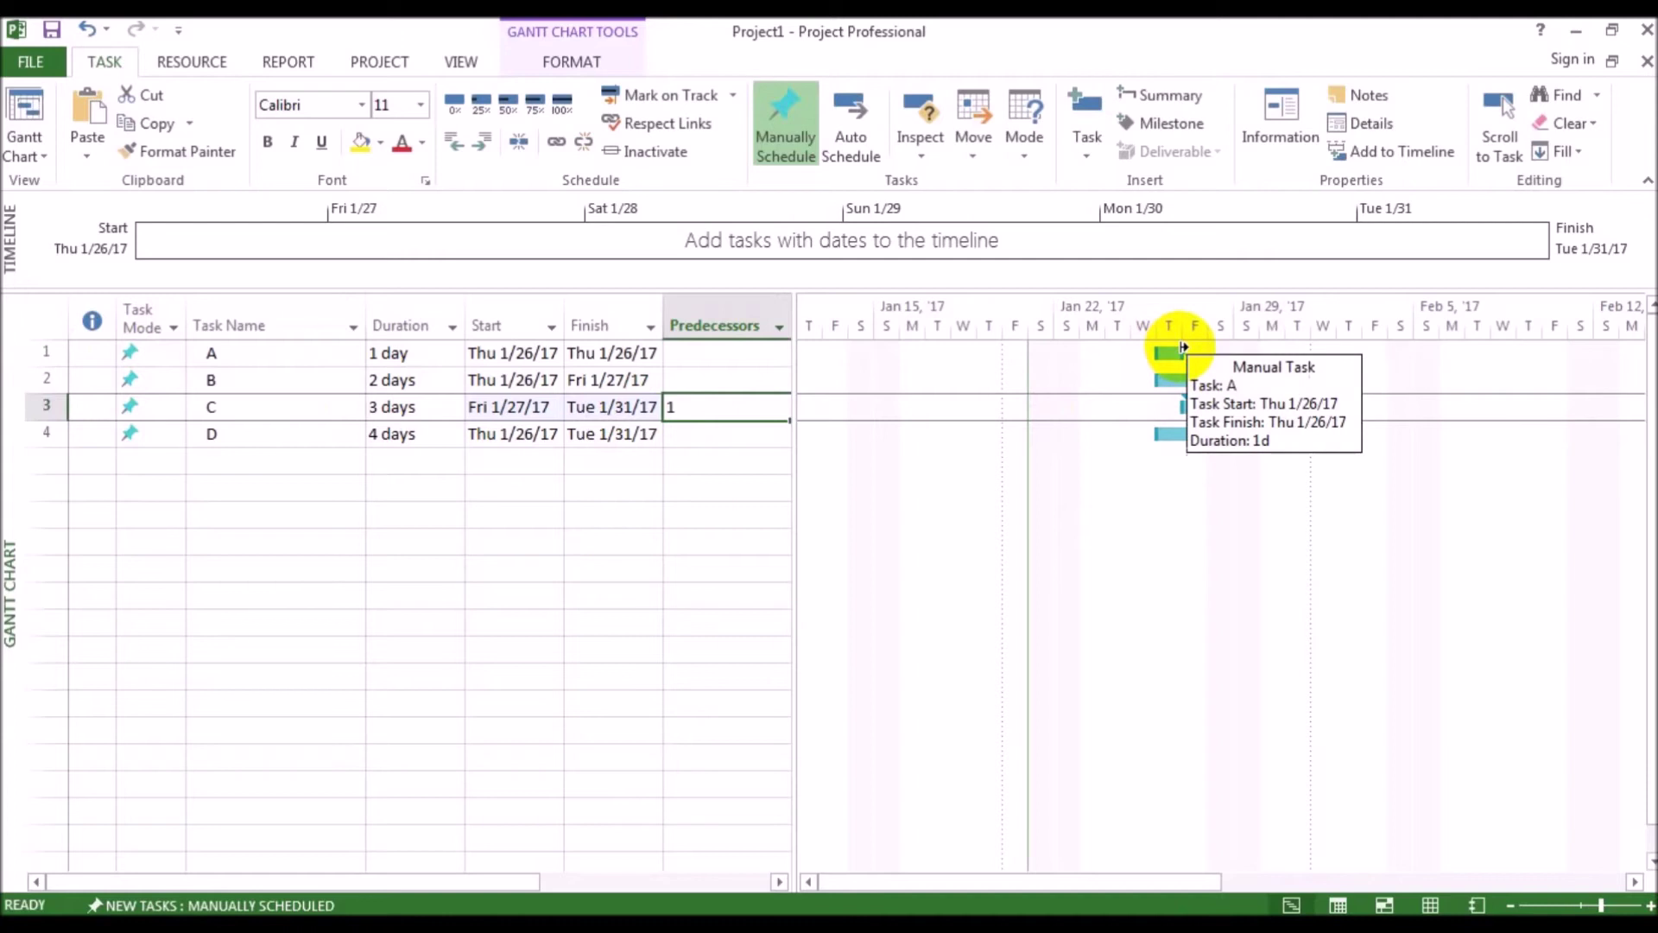
{"action": "mouse_move", "coordinate": [1266, 405]}
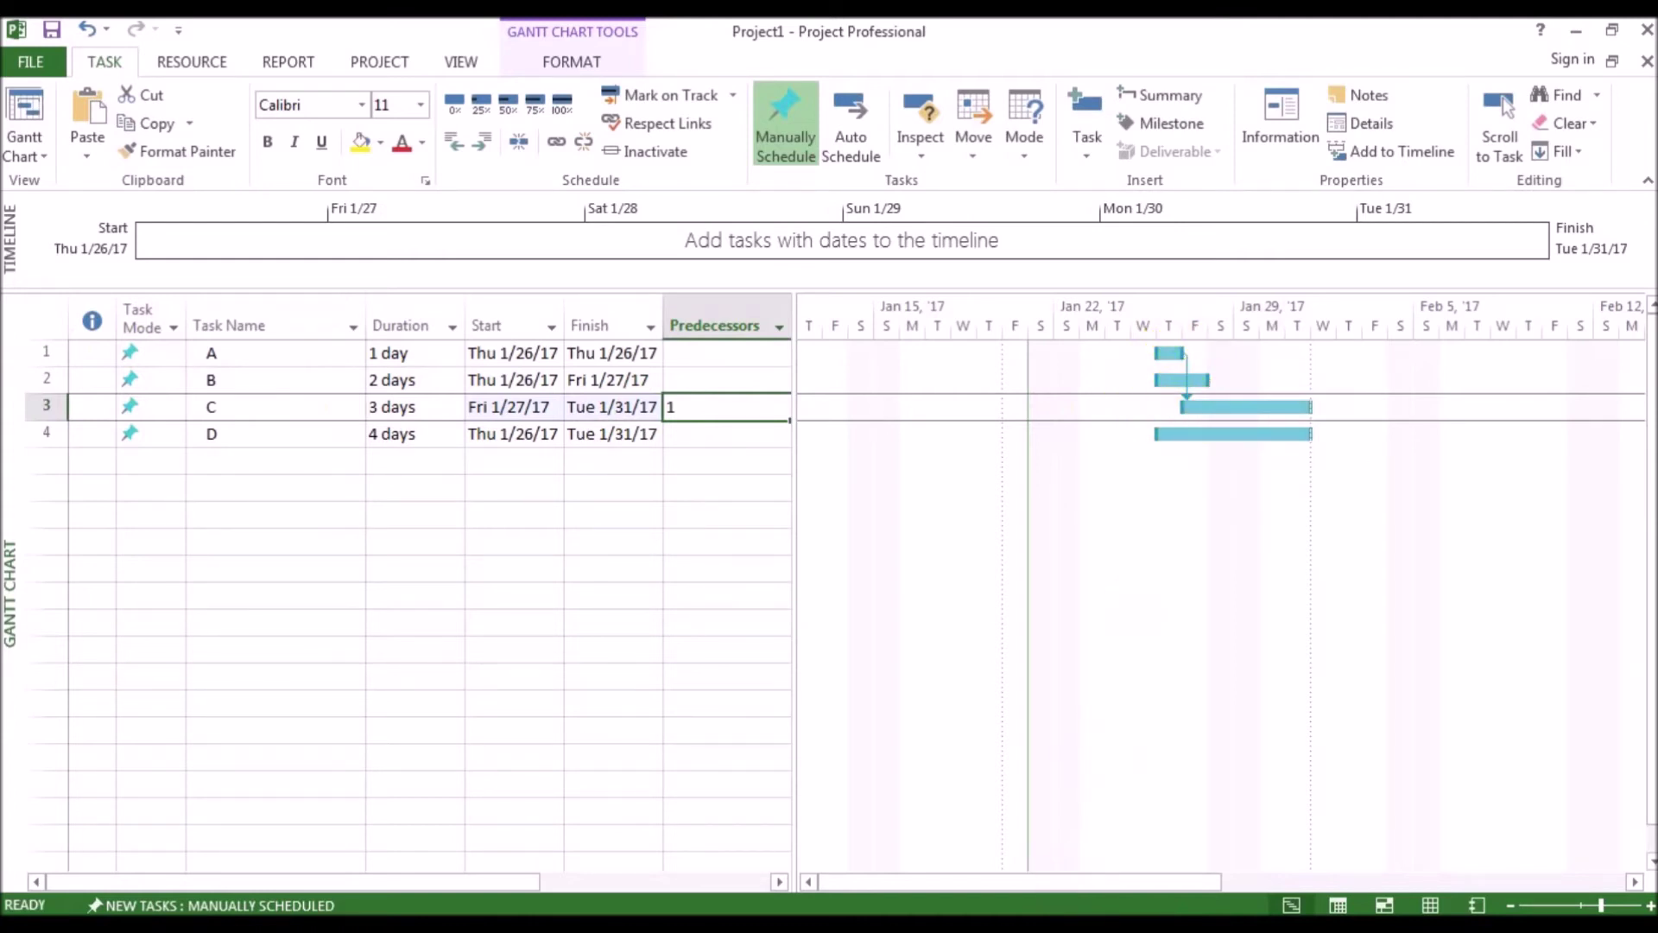
{"action": "left_click", "coordinate": [527, 434]}
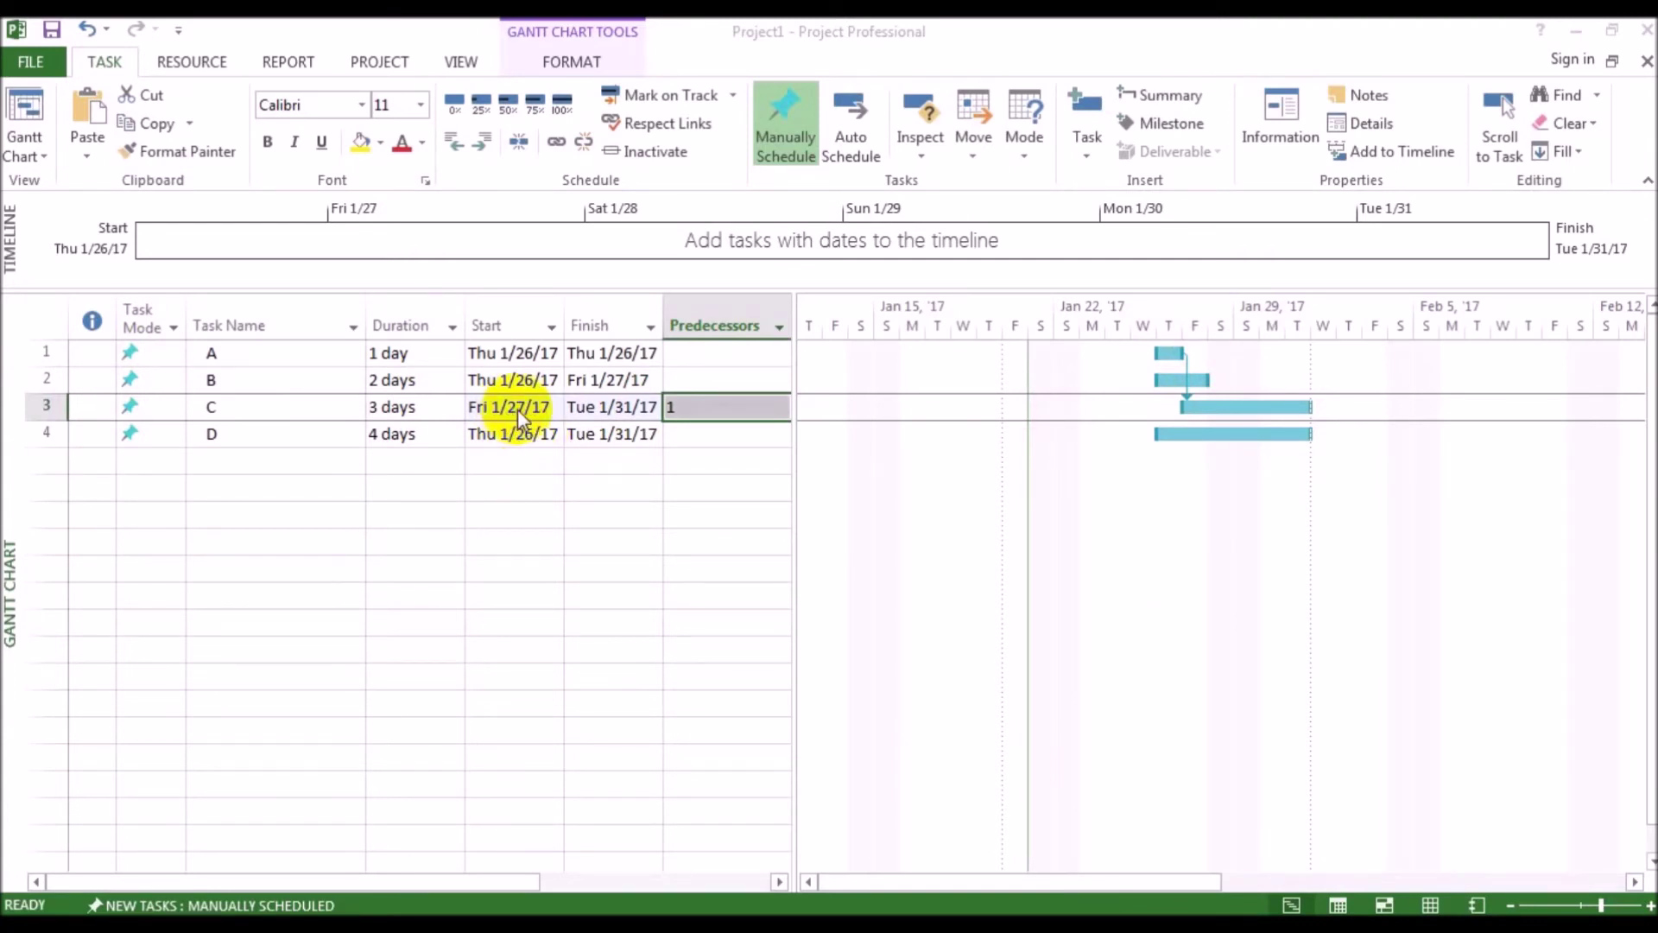
{"action": "left_click", "coordinate": [516, 408]}
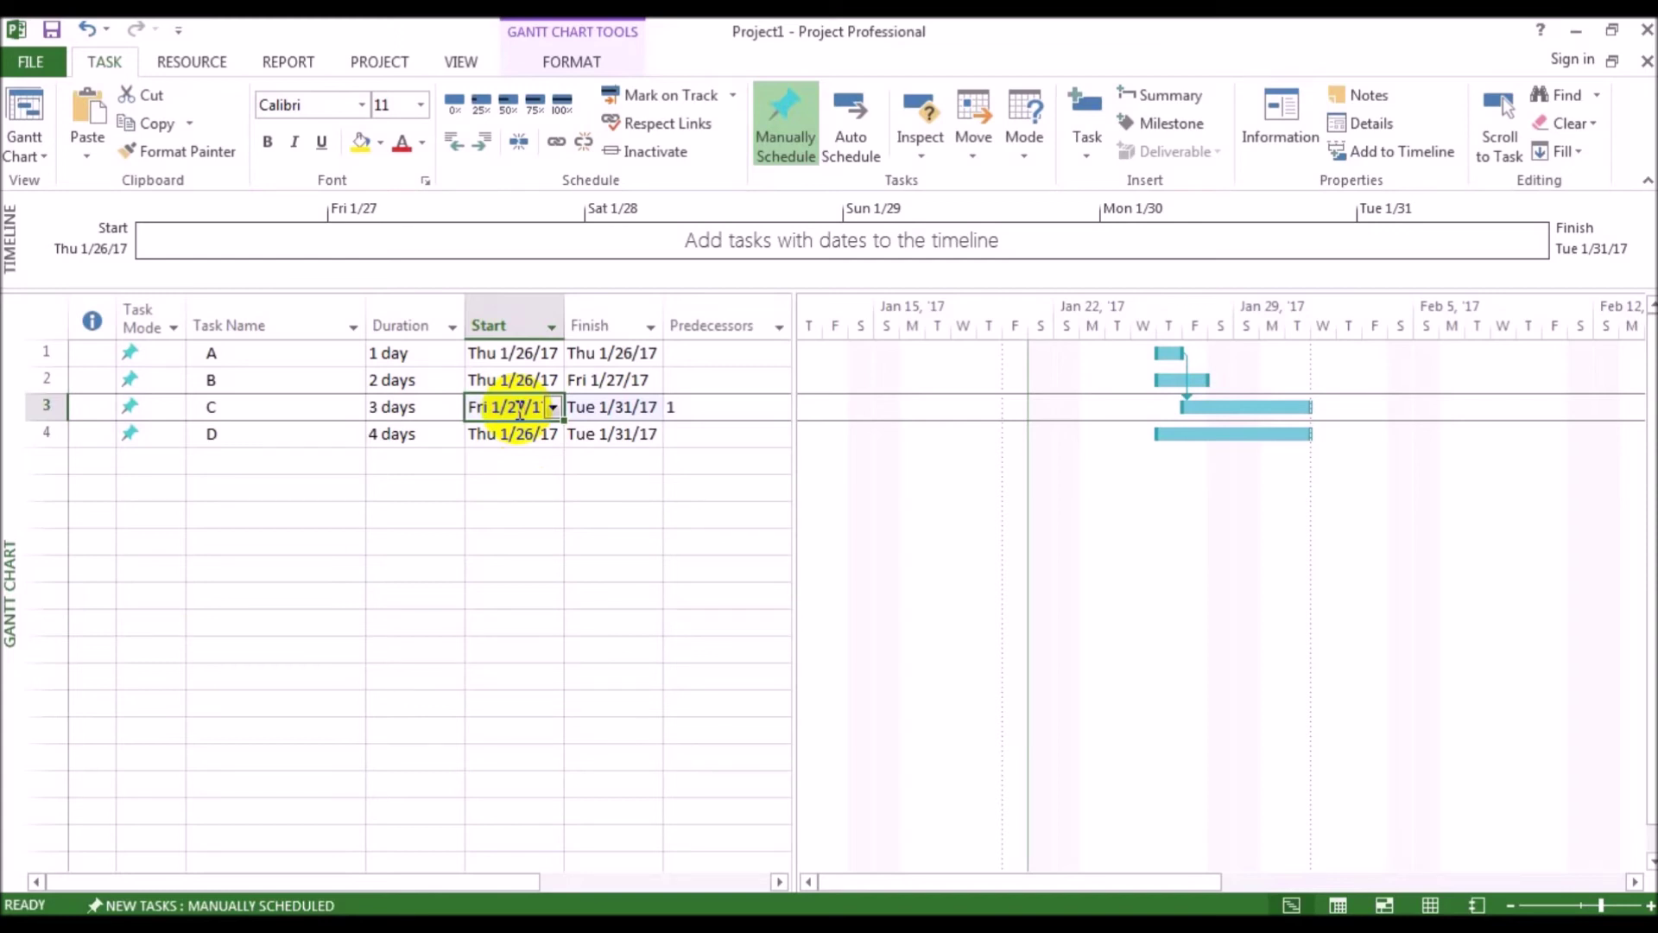
{"action": "left_click", "coordinate": [1194, 410]}
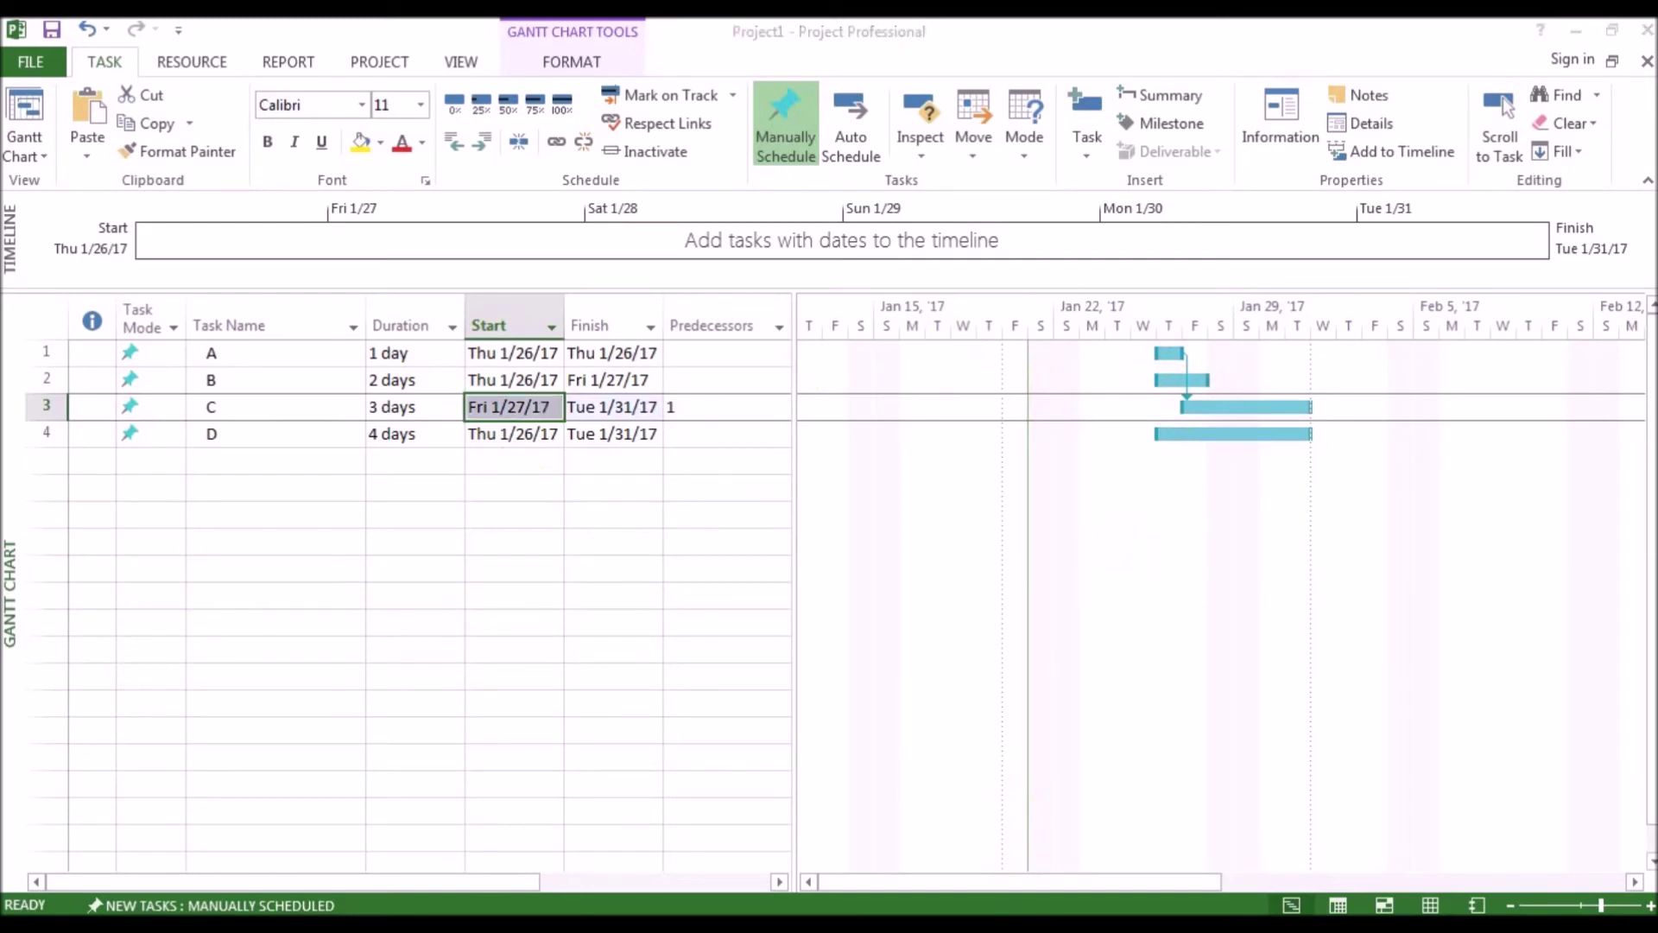
{"action": "left_click", "coordinate": [724, 525]}
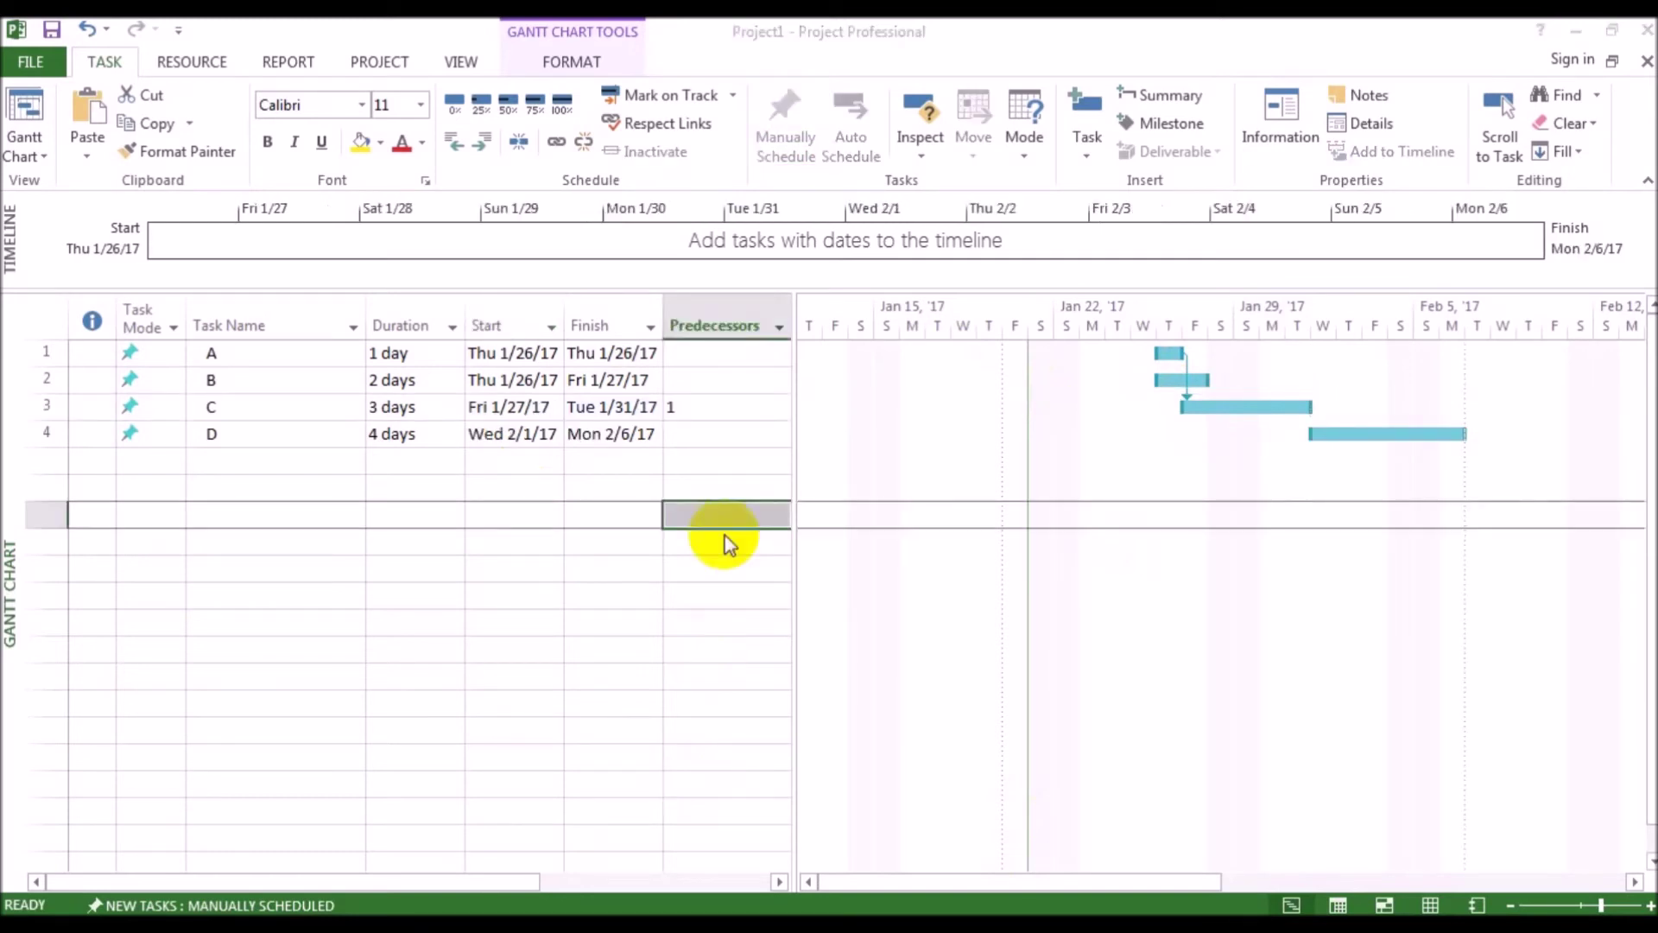
Enter 3 as task D's predecessor, linking D after task C
{"action": "left_click", "coordinate": [710, 435]}
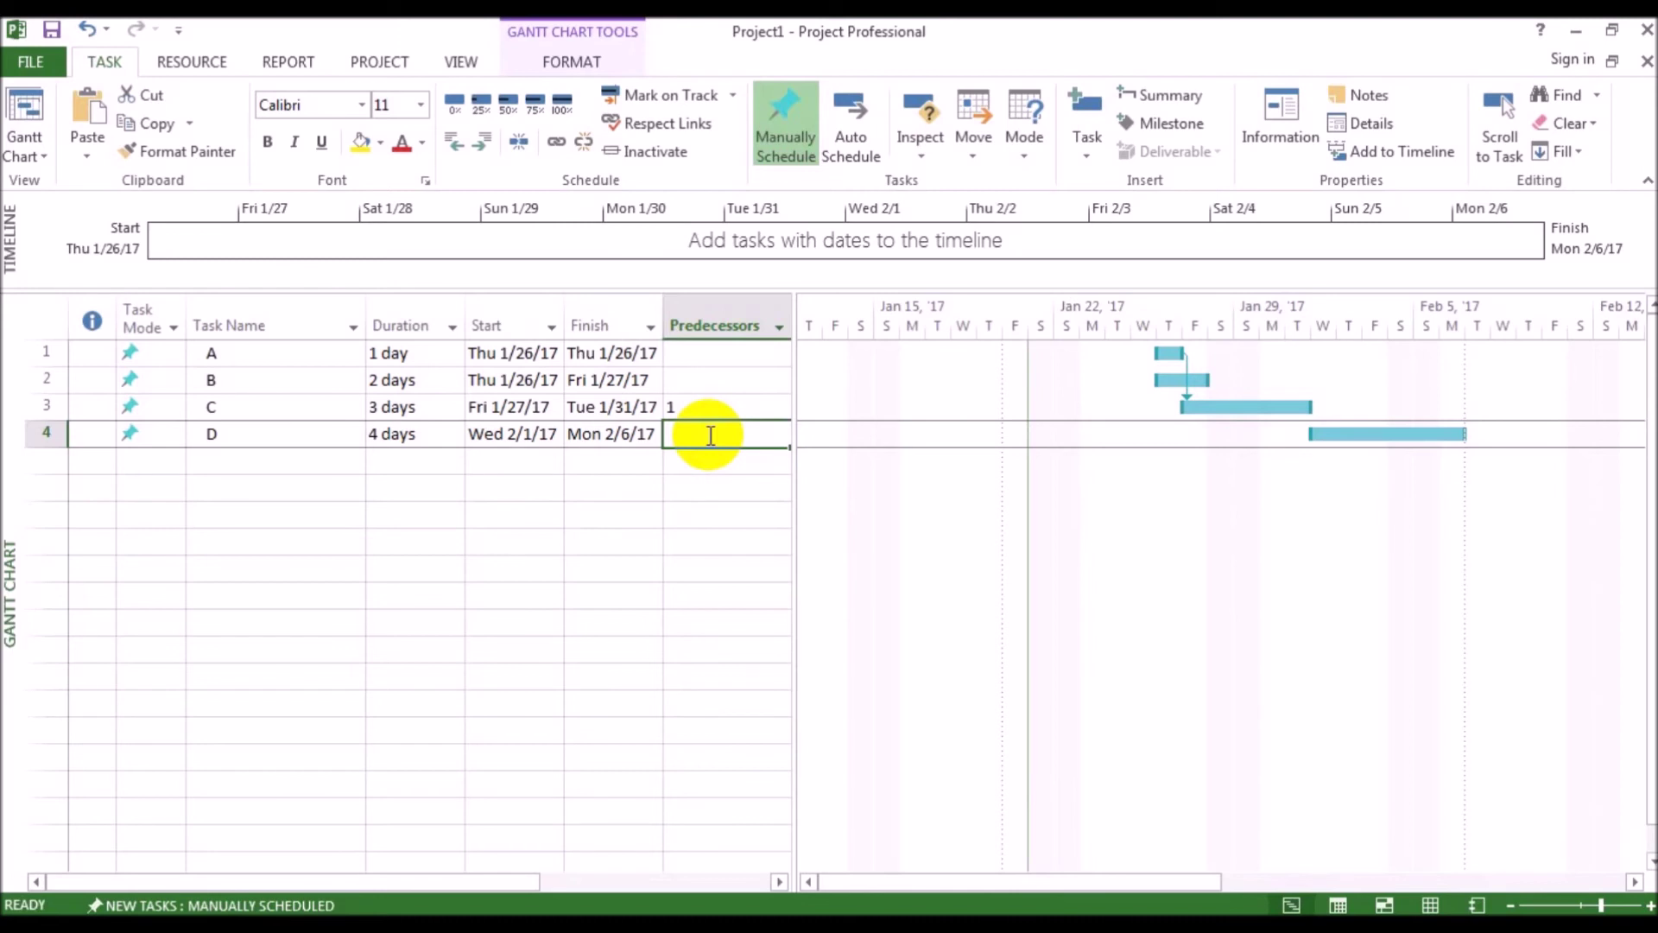
{"action": "type", "text": "3"}
{"action": "key", "text": "Return"}
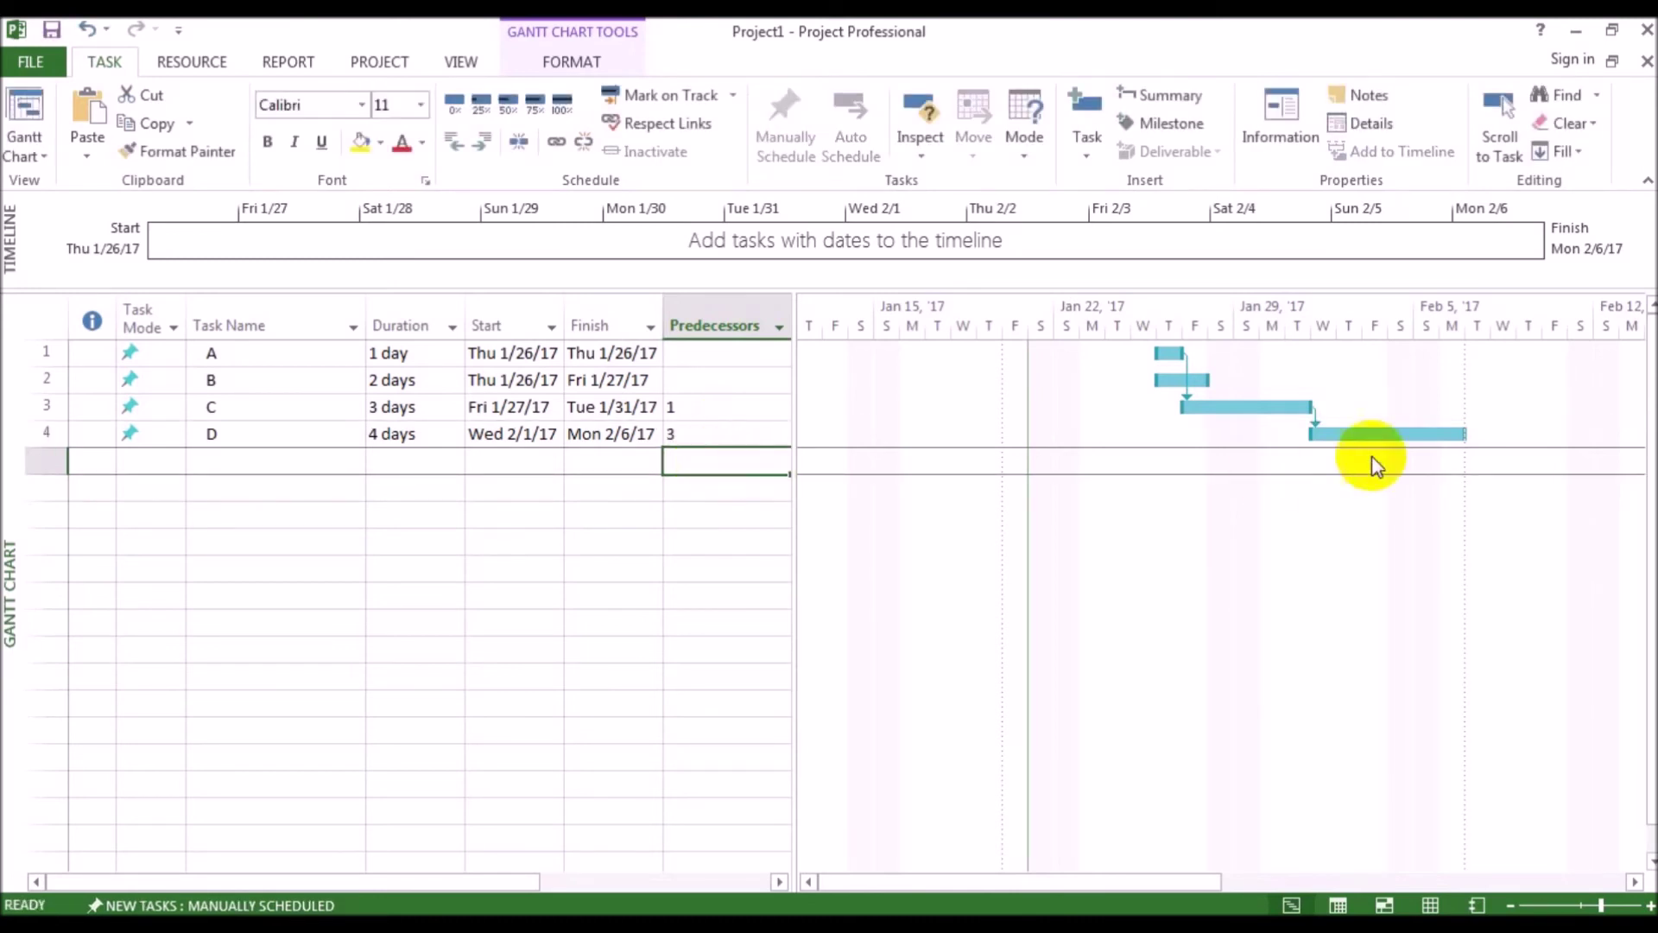